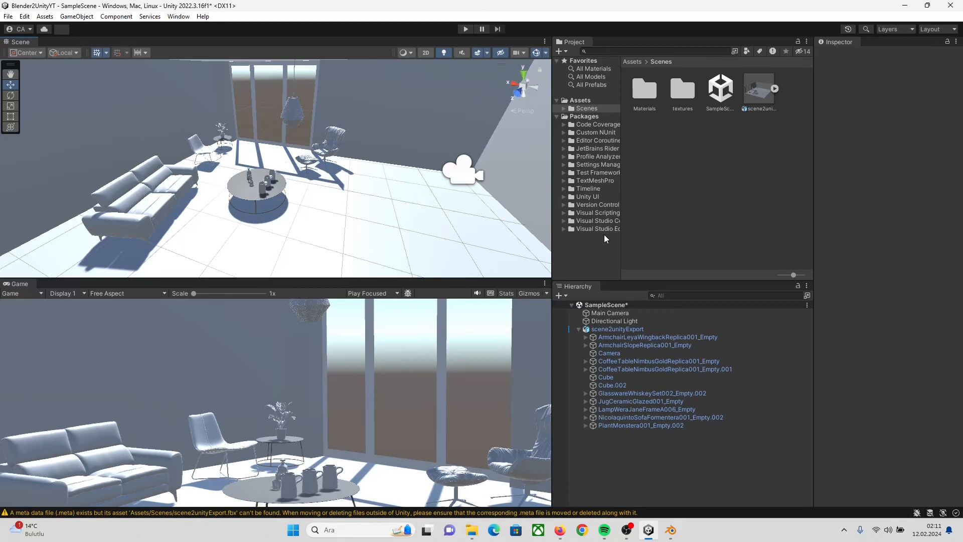
# Step: Open the textures folder and try to apply a texture to the slope armchair in the scene
pyautogui.click(688, 91)
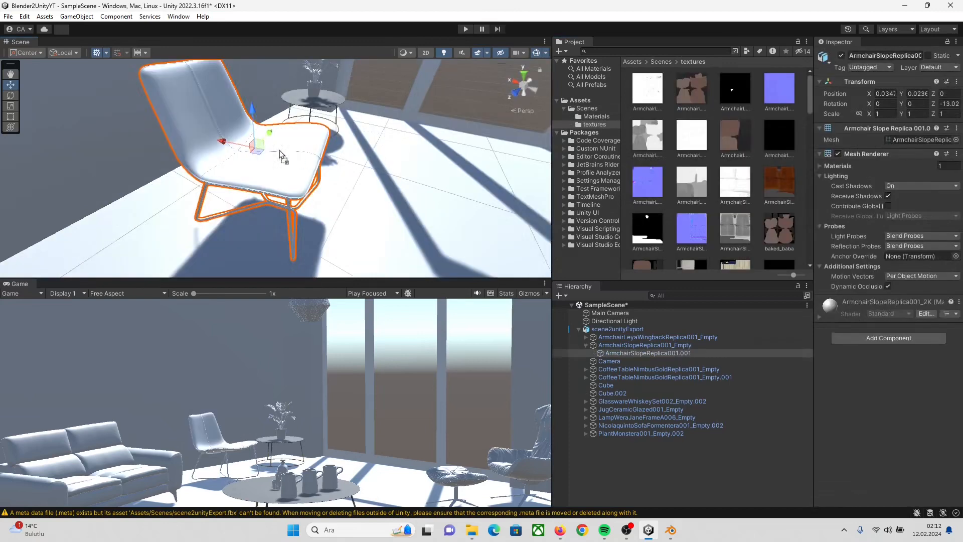
pyautogui.moveTo(279, 150); pyautogui.dragTo(268, 148)
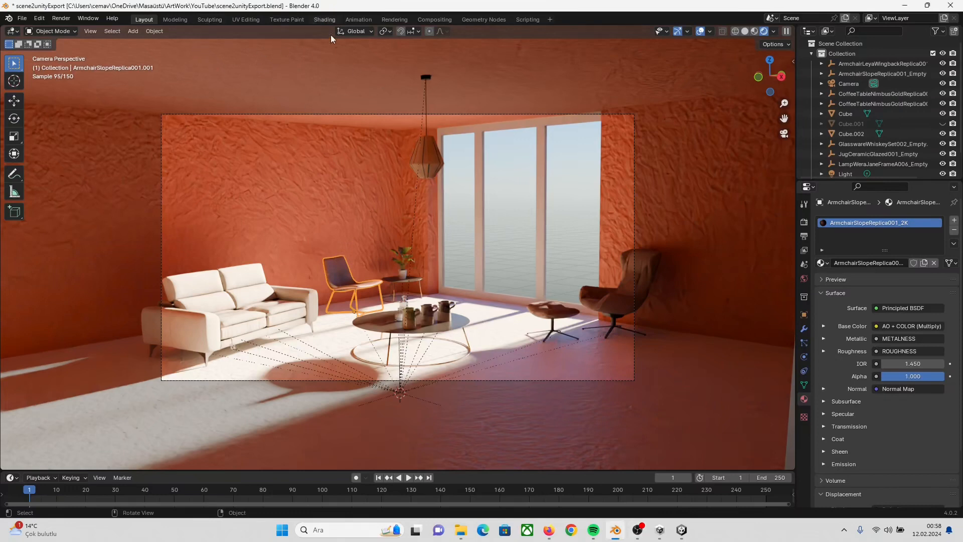
# Step: Switch to Blender's Shading workspace and add an Image Texture node to the slope armchair's material, placed unconnected beside the existing nodes
pyautogui.click(324, 20)
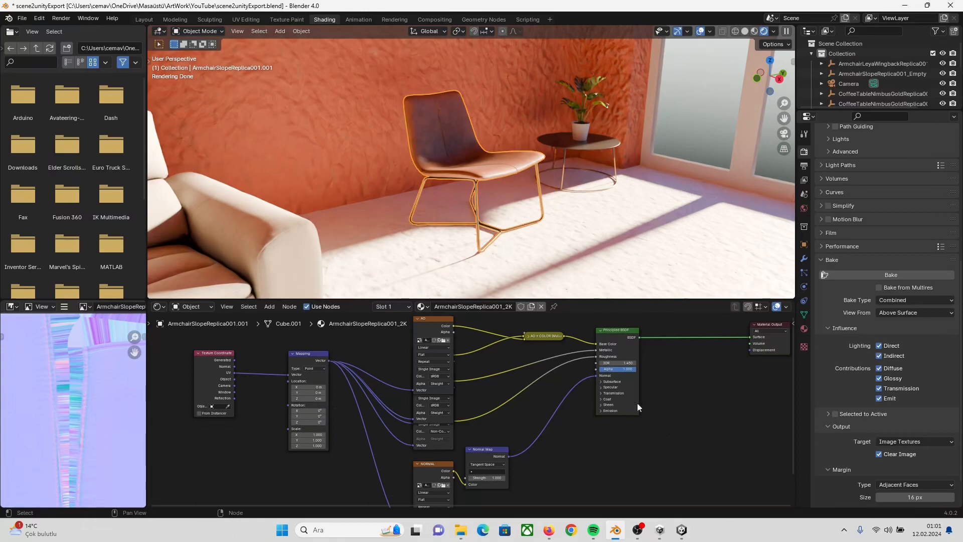
pyautogui.moveTo(597, 435); pyautogui.dragTo(550, 404, button='middle')
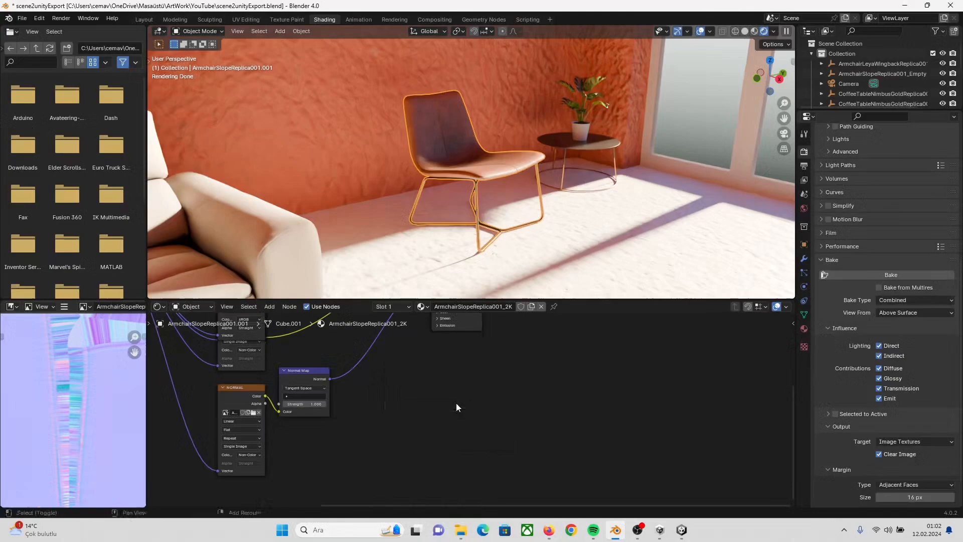
pyautogui.hotkey('shift', 'a')
pyautogui.write('image')
pyautogui.press('Return')
pyautogui.click(436, 385)
pyautogui.scroll(-4, 432, 404)
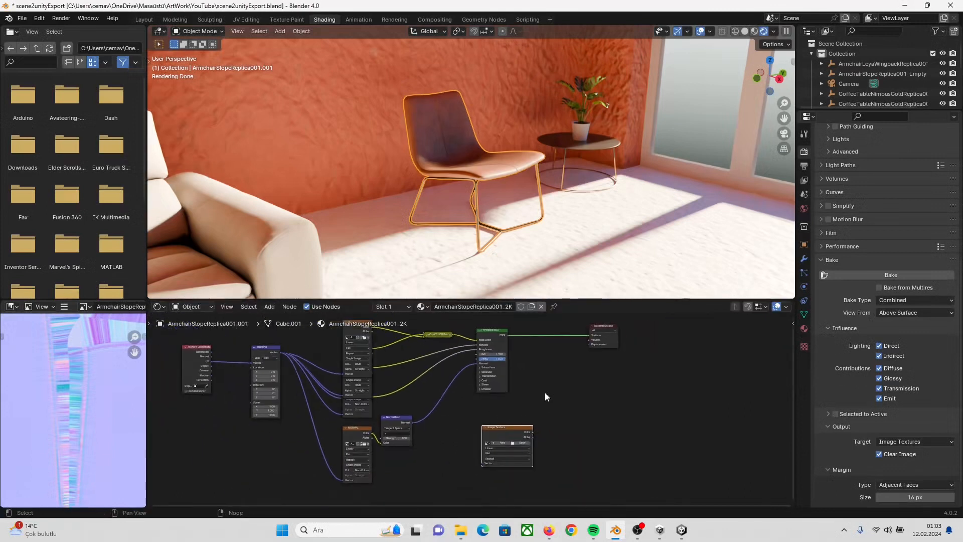
pyautogui.scroll(2, 542, 395)
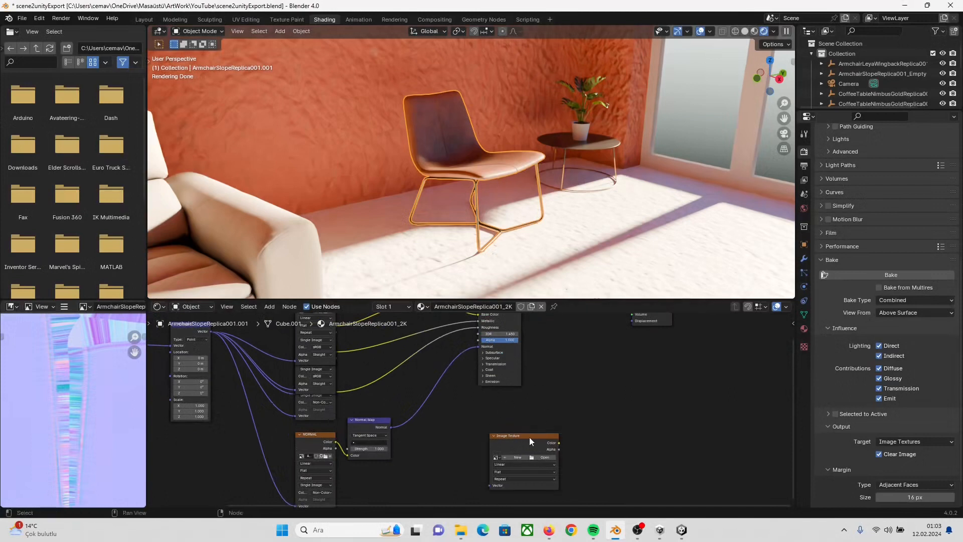
pyautogui.moveTo(529, 438); pyautogui.dragTo(583, 415)
# Step: Set the Cycles bake type to Diffuse with only the Color contribution enabled
pyautogui.scroll(12, 856, 254)
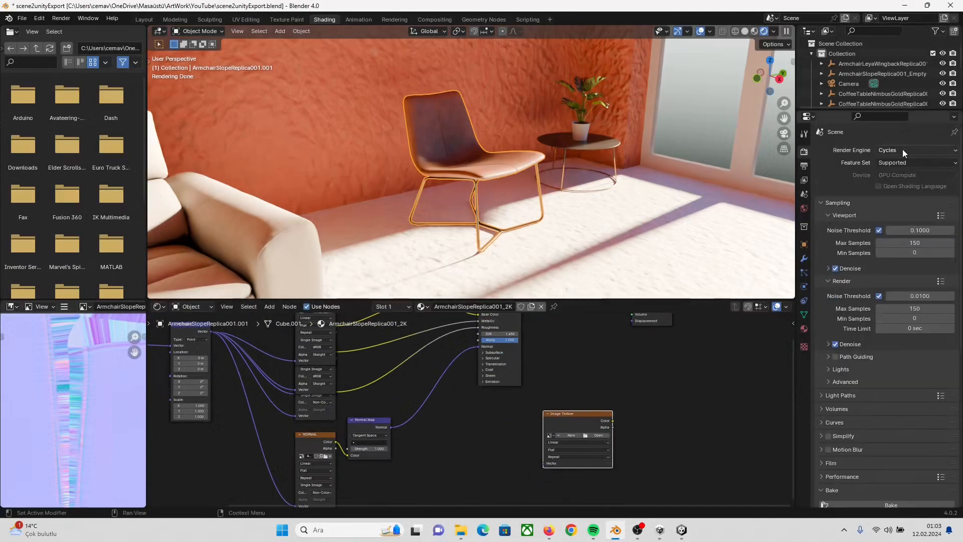
pyautogui.scroll(-10, 823, 249)
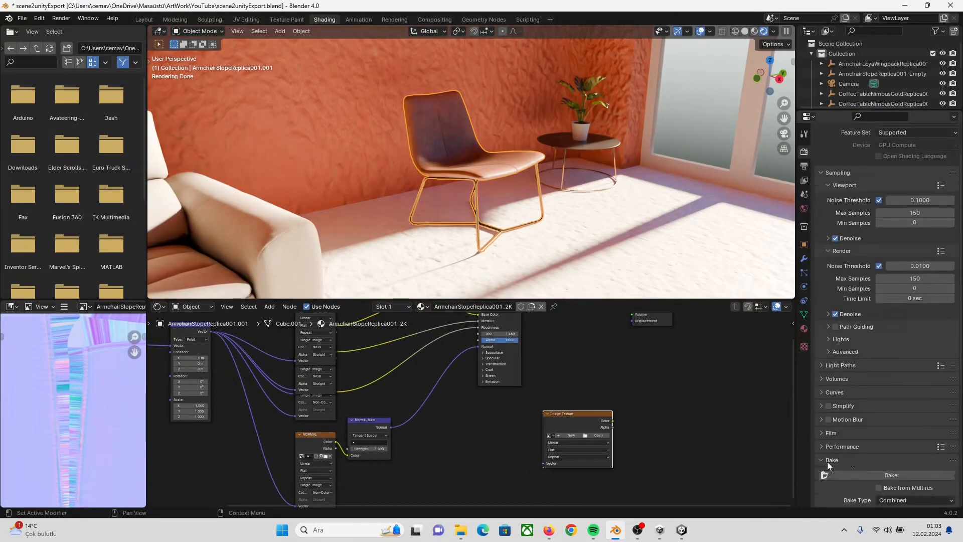
pyautogui.click(898, 318)
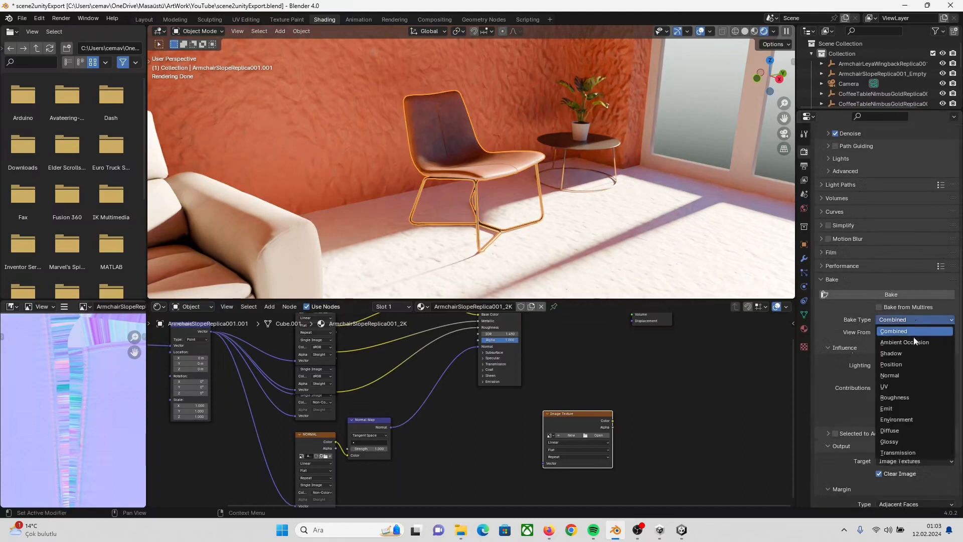
pyautogui.click(918, 390)
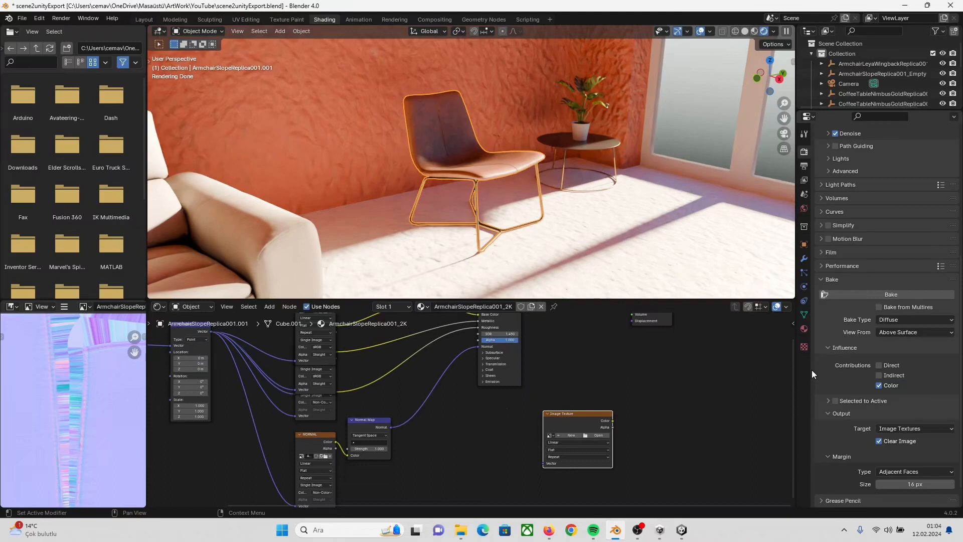
pyautogui.click(878, 384)
pyautogui.scroll(-2, 852, 441)
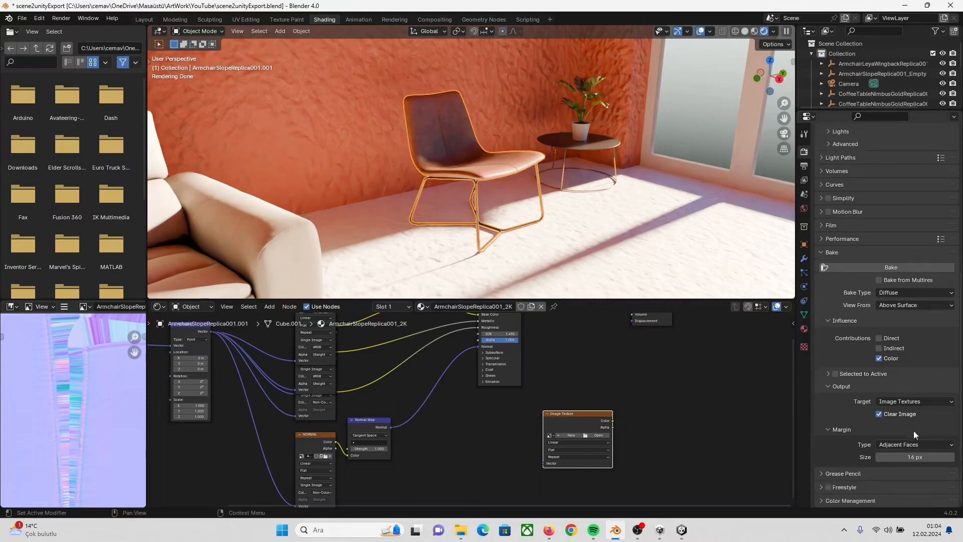
pyautogui.scroll(3, 898, 374)
pyautogui.scroll(-3, 893, 396)
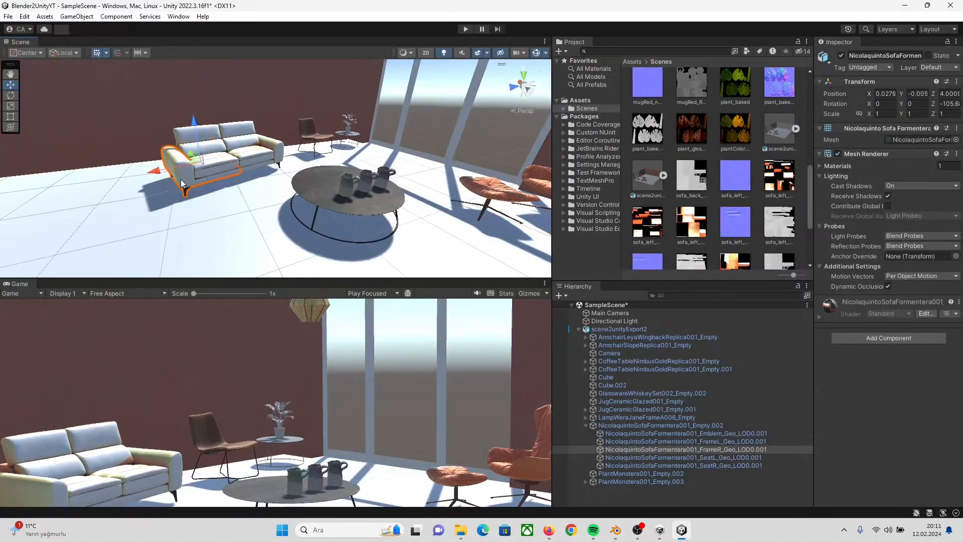
pyautogui.moveTo(180, 179); pyautogui.dragTo(200, 181, button='right')
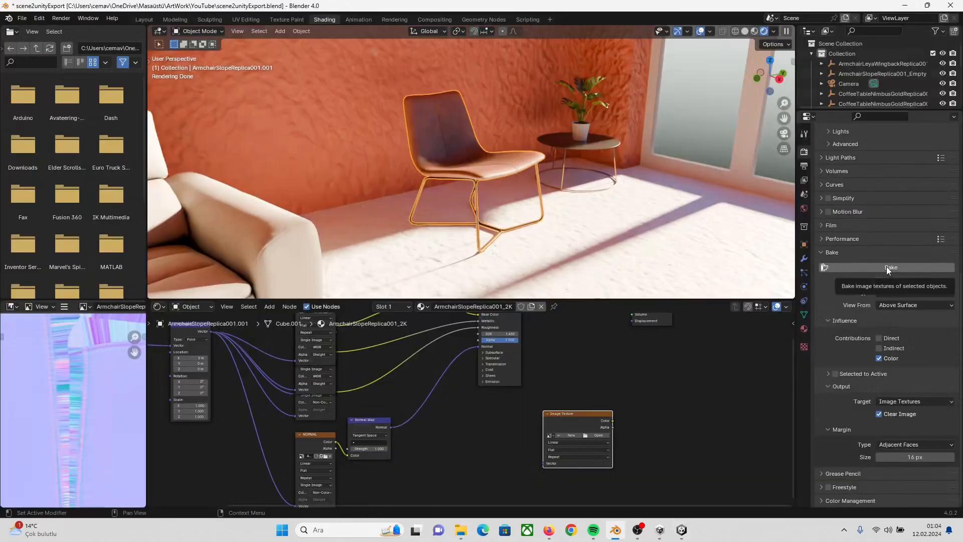
pyautogui.click(886, 267)
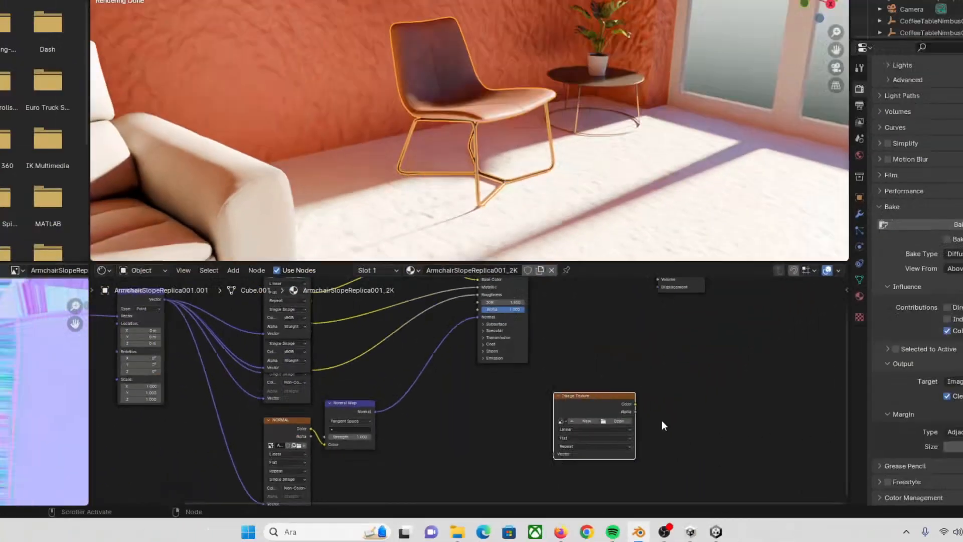
# Step: Create a new image named chair_baked in the Image Texture node and bake the slope armchair's diffuse color into it
pyautogui.scroll(1, 631, 418)
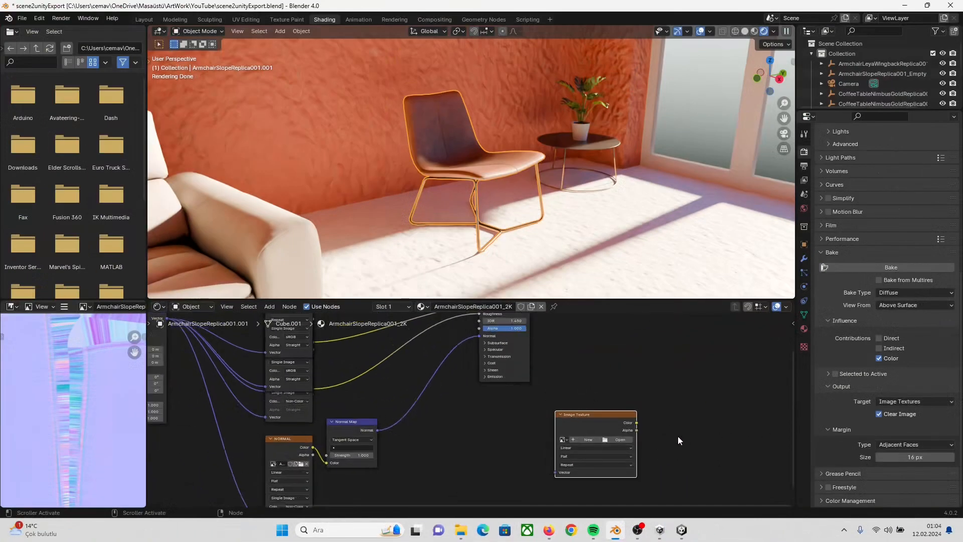
pyautogui.moveTo(678, 435); pyautogui.dragTo(655, 386, button='middle')
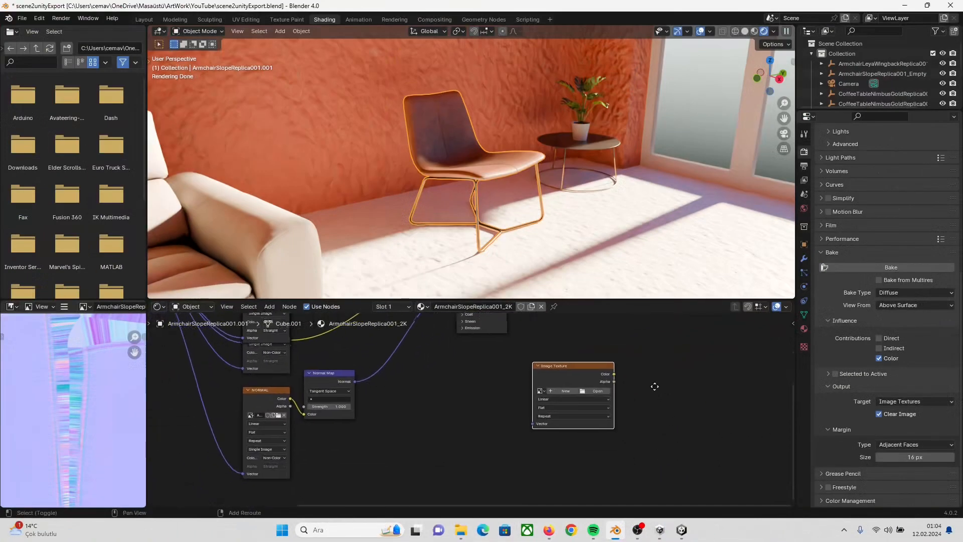
pyautogui.click(556, 390)
pyautogui.moveTo(597, 402); pyautogui.dragTo(519, 407)
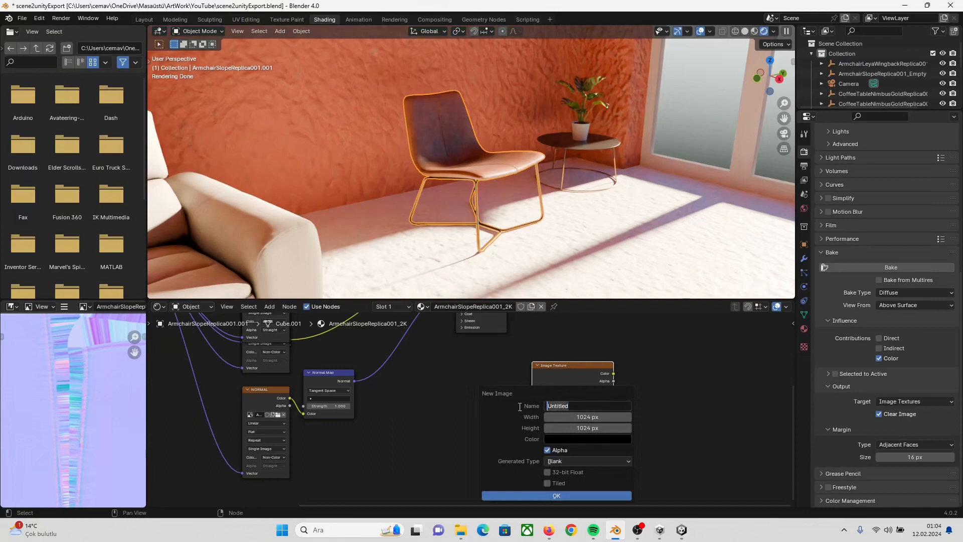
pyautogui.write('chair_baked')
pyautogui.click(580, 495)
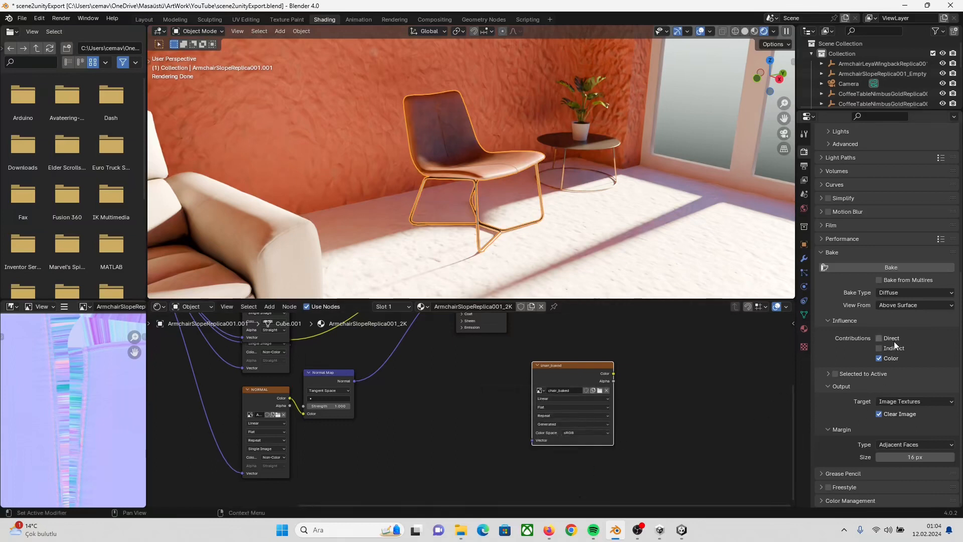
pyautogui.click(870, 269)
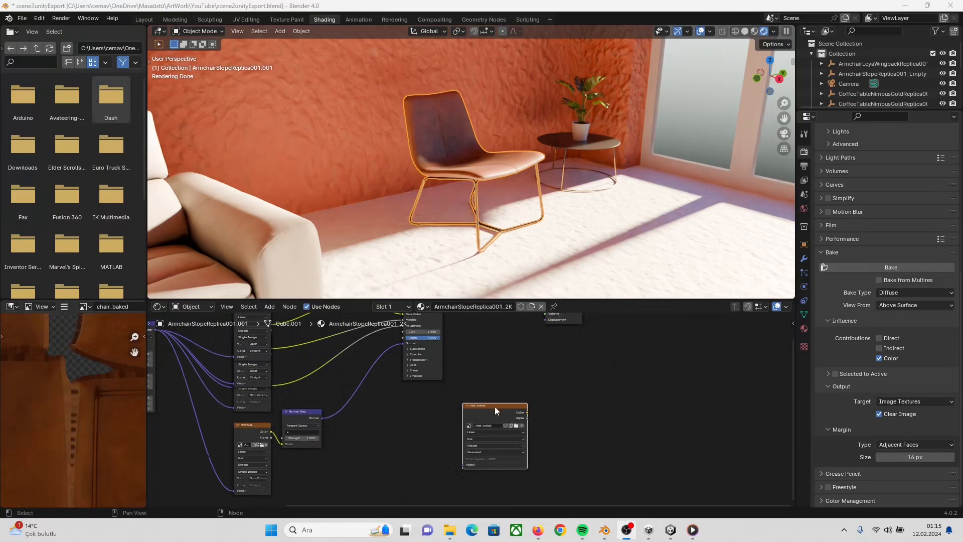
# Step: Change the file browser area to an Image Editor and display the chair_baked image in it
pyautogui.scroll(2, 575, 407)
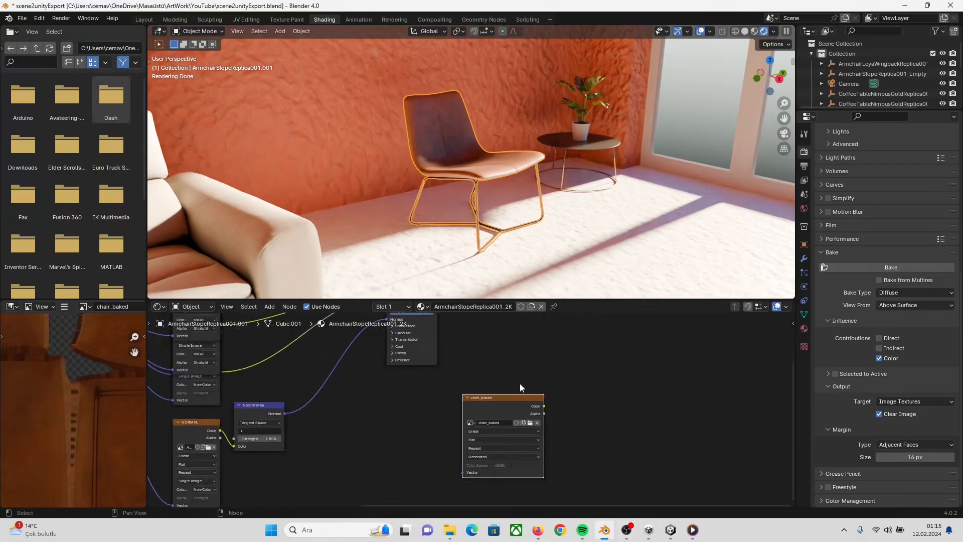
pyautogui.scroll(1, 488, 411)
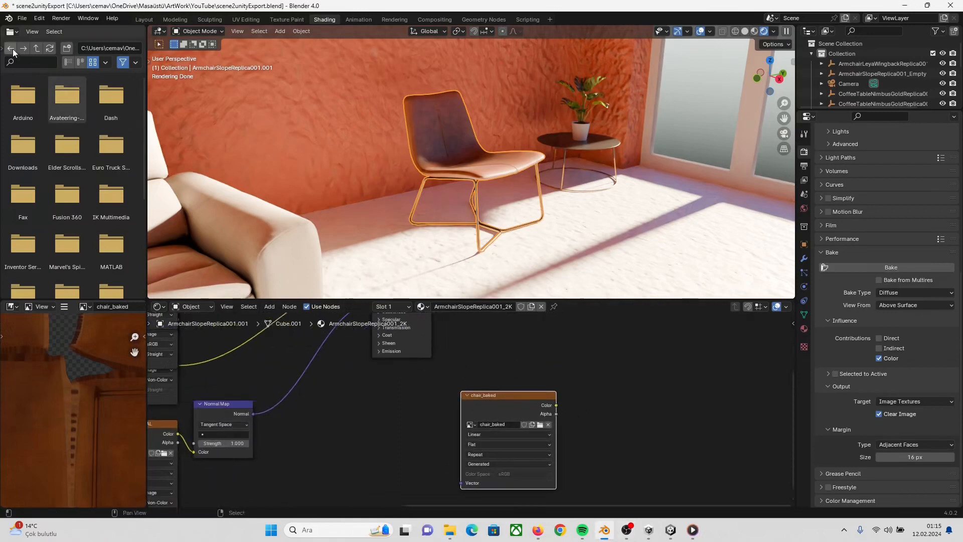
pyautogui.click(14, 33)
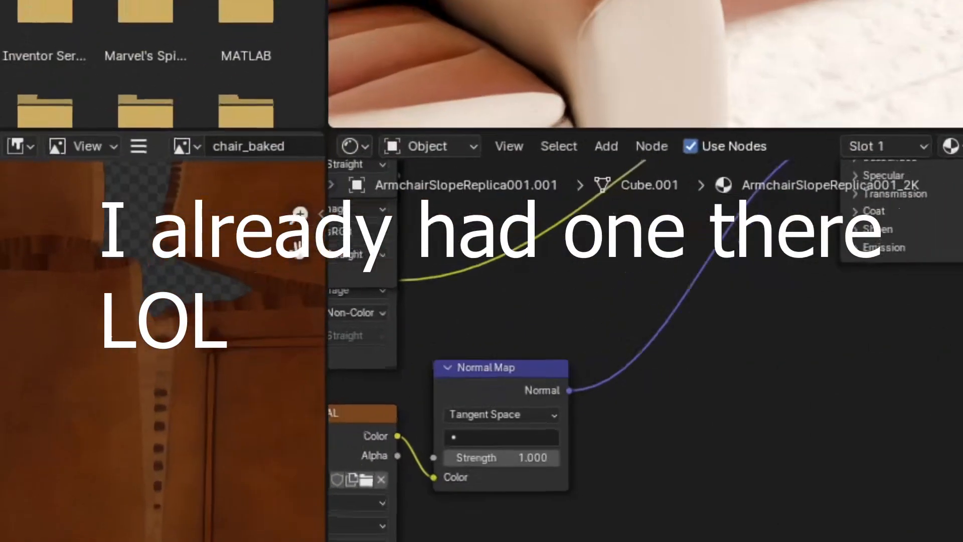
pyautogui.click(41, 70)
pyautogui.click(47, 34)
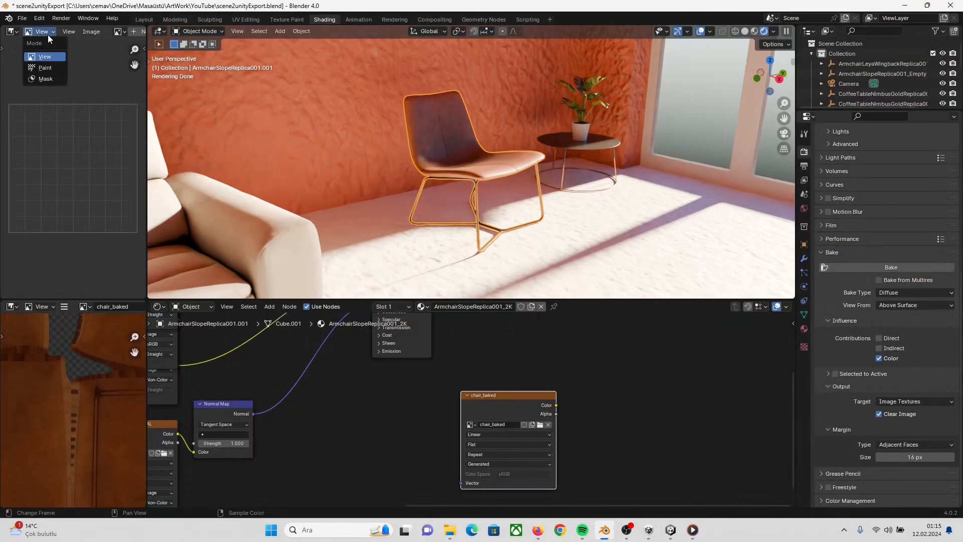
pyautogui.click(124, 32)
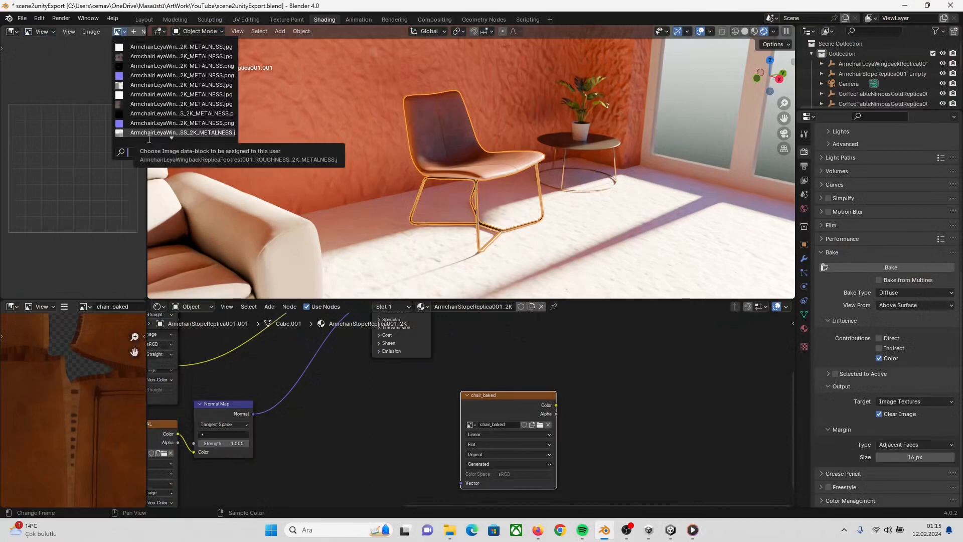
pyautogui.write('cha')
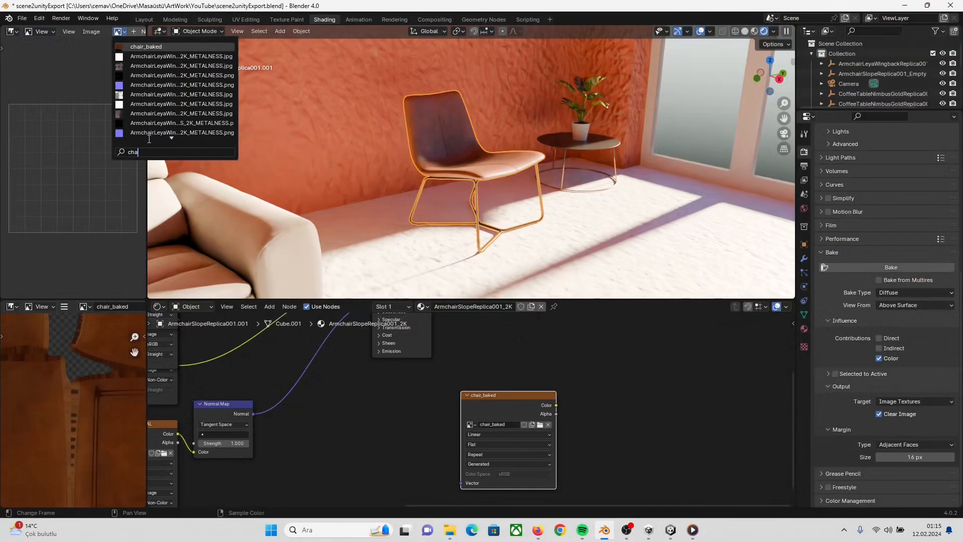
pyautogui.press('Return')
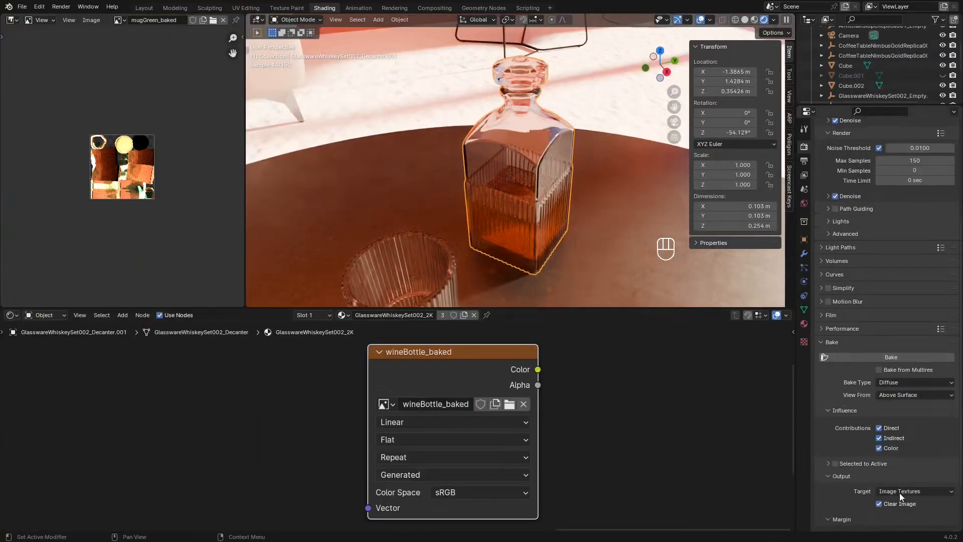
# Step: Bake the whiskey decanter's diffuse map into wineBottle_baked with the Direct, Indirect and Color contributions
pyautogui.click(891, 357)
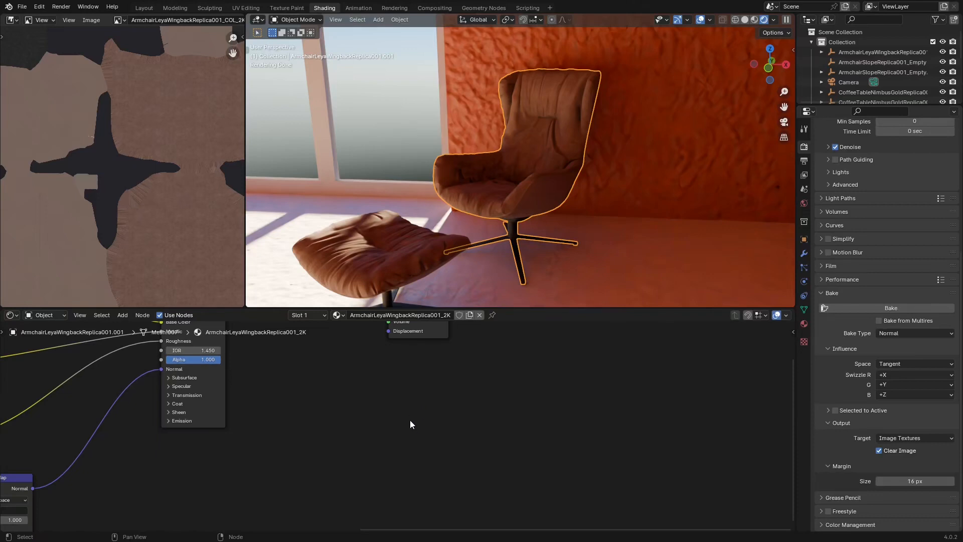
# Step: Add an Image Texture node with a new image named armchair_normal_baked to the wingback armchair's material
pyautogui.hotkey('shift', 'a')
pyautogui.click(410, 407)
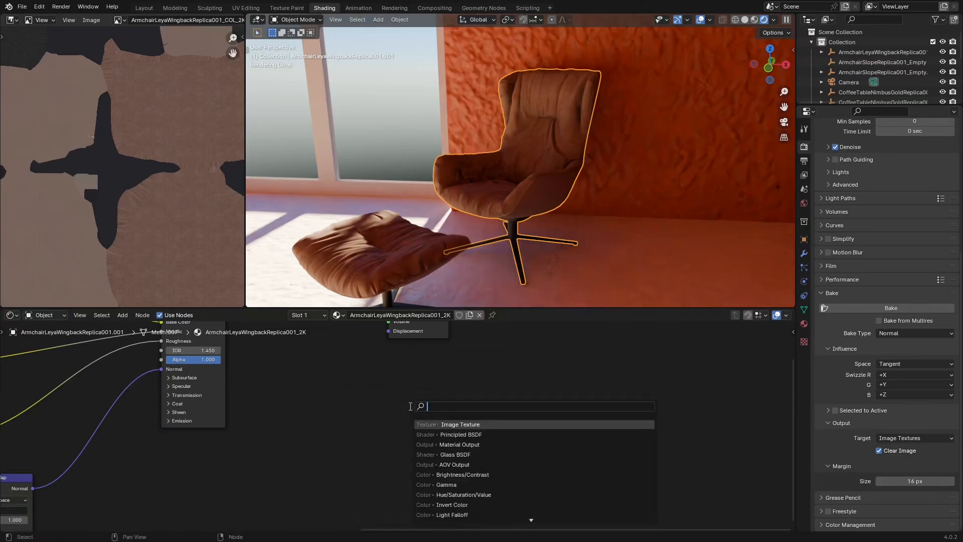
pyautogui.write('image')
pyautogui.press('Return')
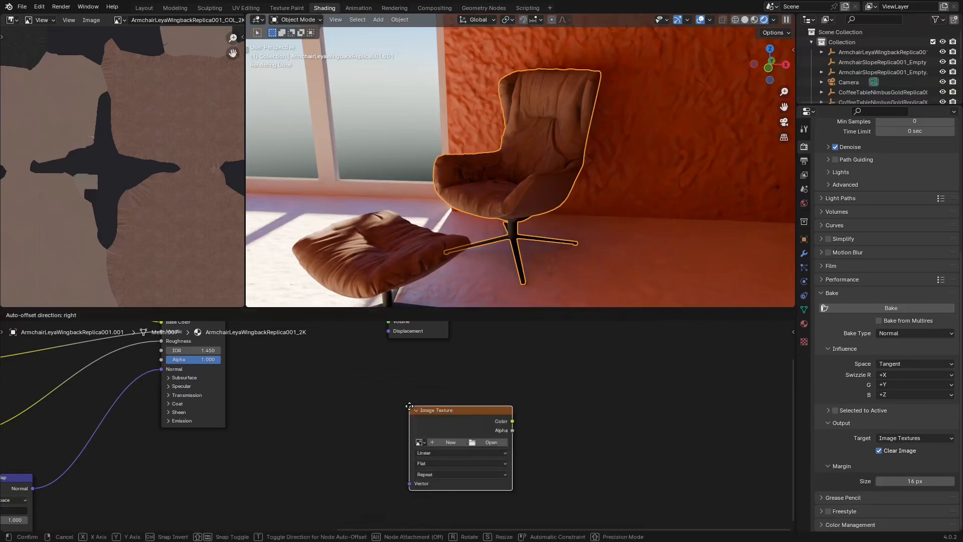
pyautogui.click(409, 406)
pyautogui.click(448, 441)
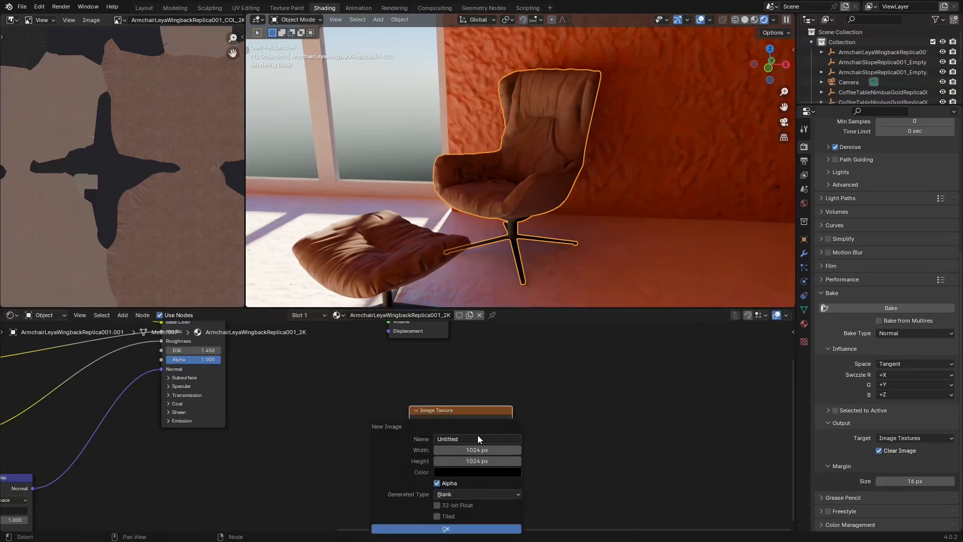
pyautogui.write('armchair_normal_baked')
pyautogui.press('Return')
pyautogui.click(446, 529)
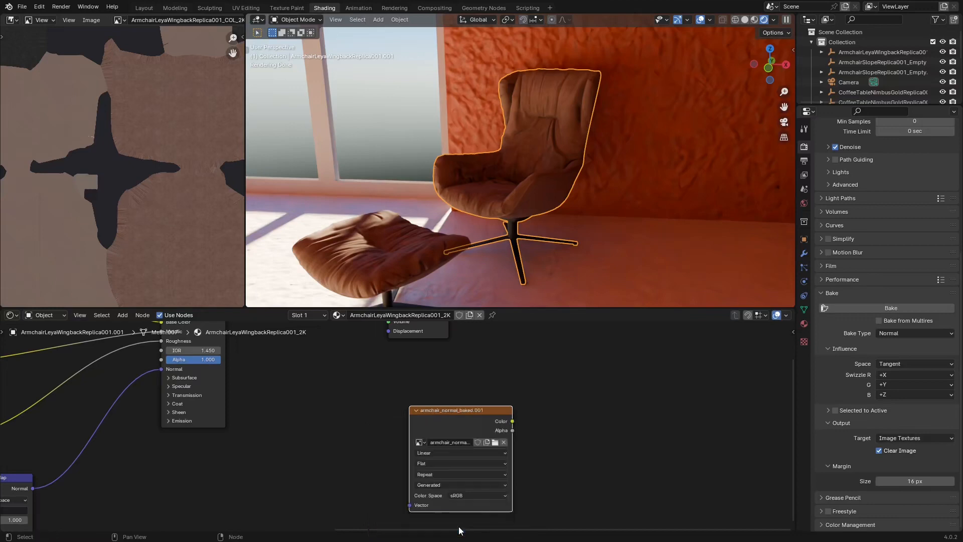
# Step: Bake the wingback armchair's normal map into the new image using the Normal bake type
pyautogui.click(889, 329)
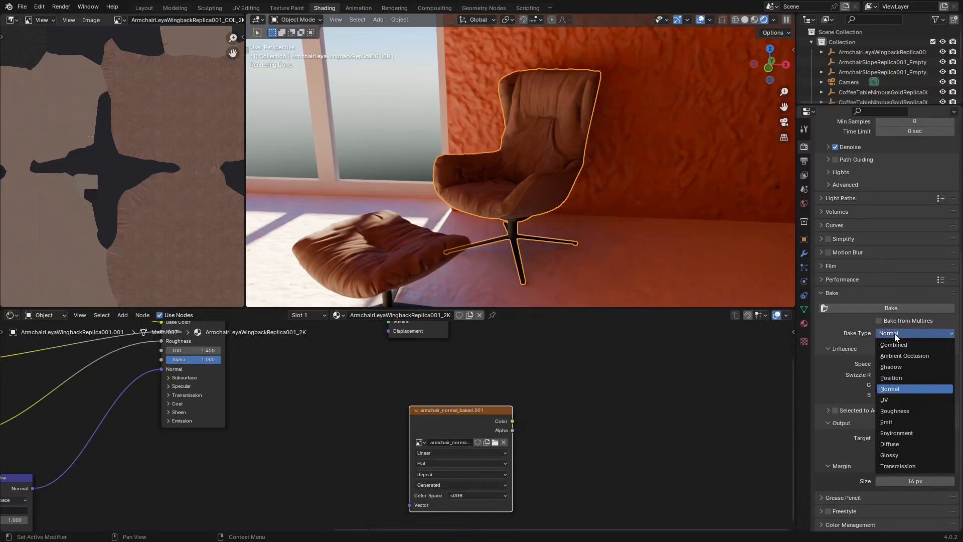
pyautogui.click(894, 389)
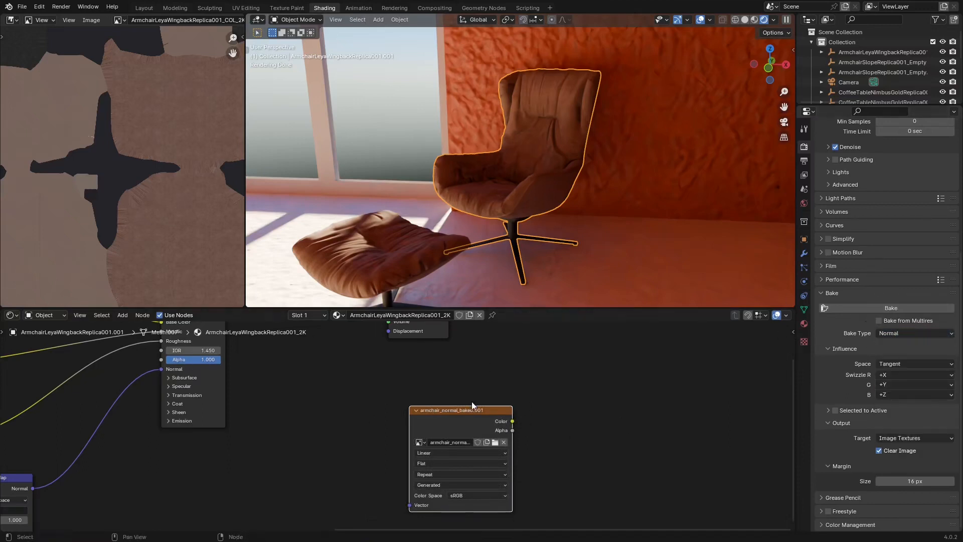
pyautogui.click(886, 308)
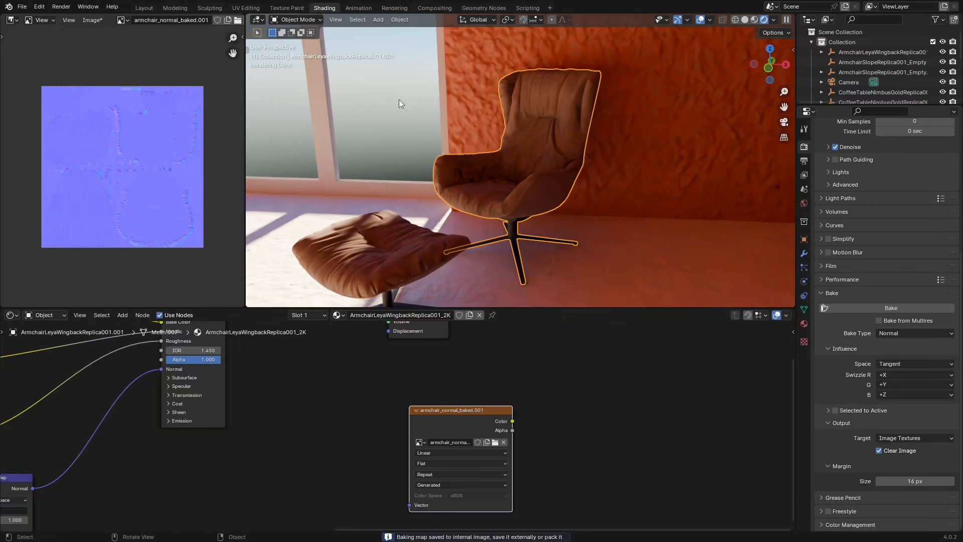
pyautogui.click(98, 19)
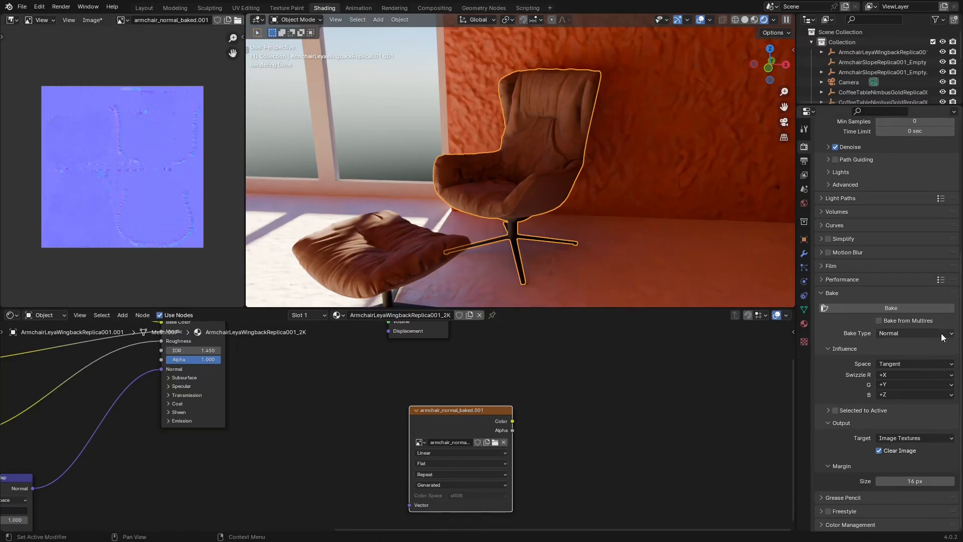
# Step: Open the Bake Type choices in the bake settings
pyautogui.click(913, 333)
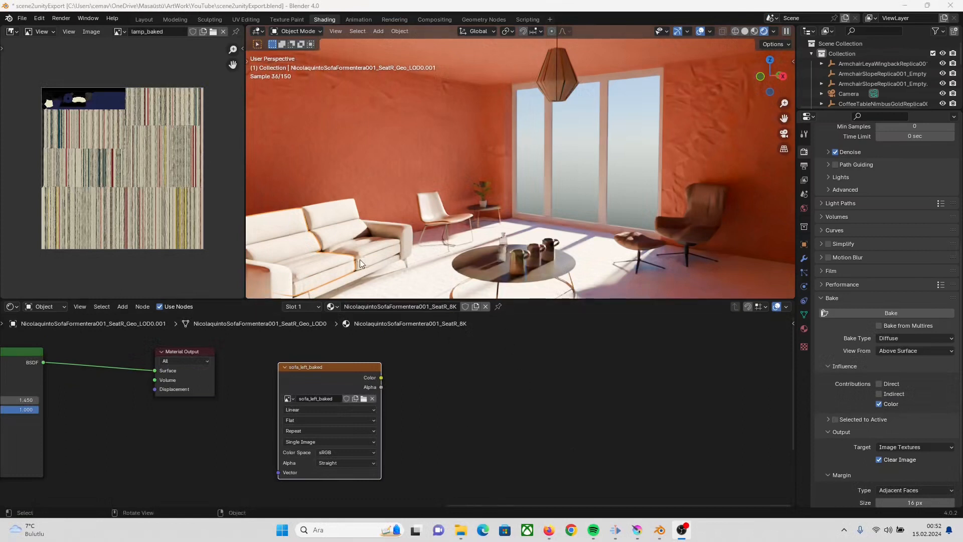
pyautogui.scroll(-1, 217, 437)
pyautogui.scroll(-1, 212, 439)
pyautogui.moveTo(213, 438); pyautogui.dragTo(399, 350, button='middle')
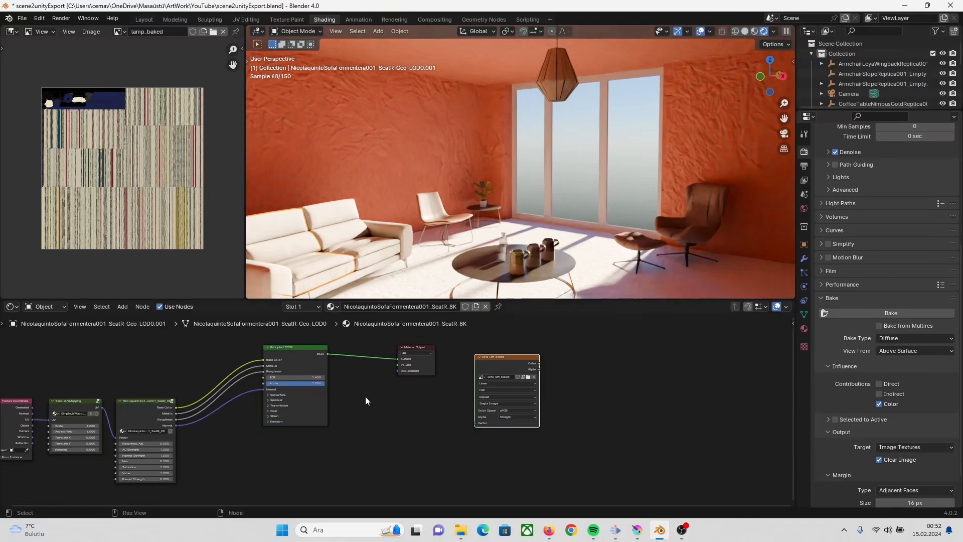
pyautogui.scroll(-3, 365, 396)
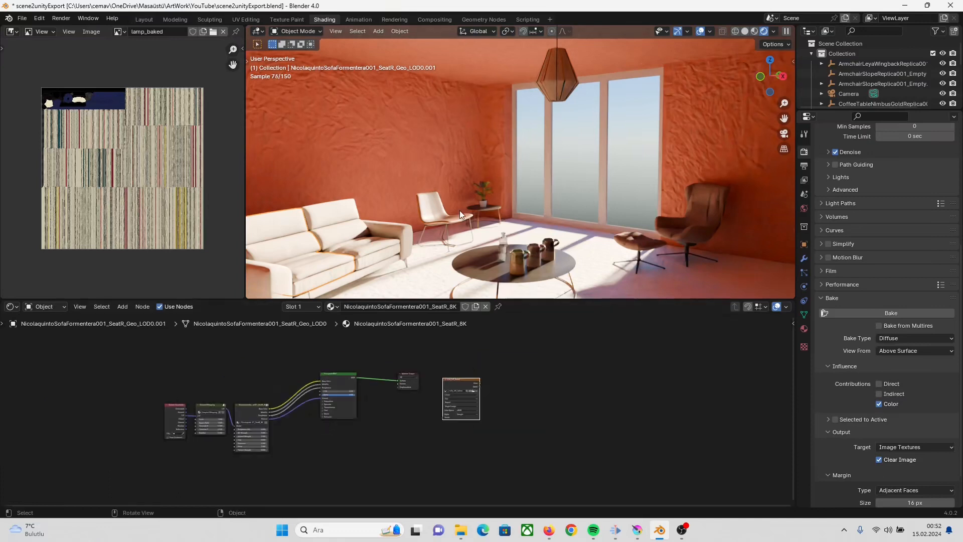
pyautogui.moveTo(363, 254); pyautogui.dragTo(411, 237, button='middle')
pyautogui.scroll(1, 400, 404)
pyautogui.moveTo(129, 362); pyautogui.dragTo(421, 464)
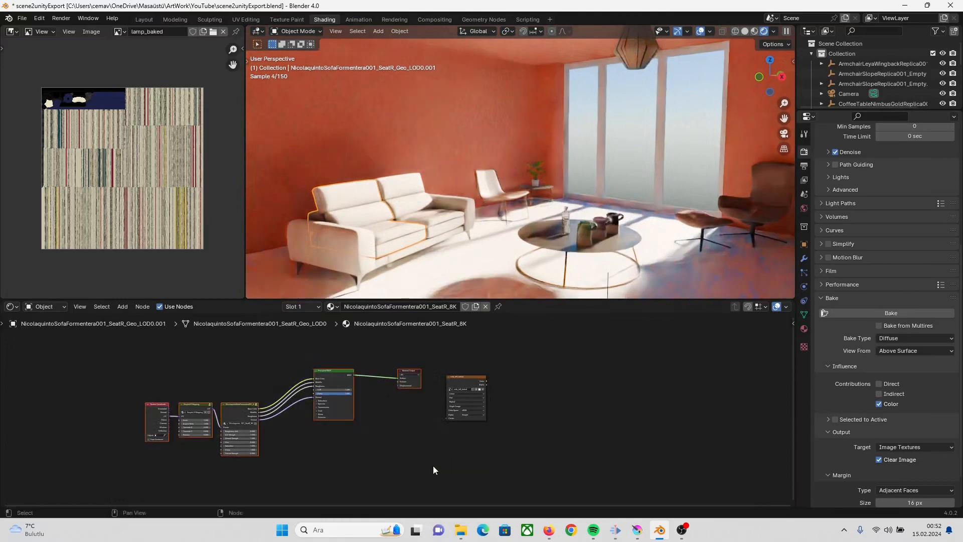
pyautogui.press('Delete')
pyautogui.scroll(1, 501, 376)
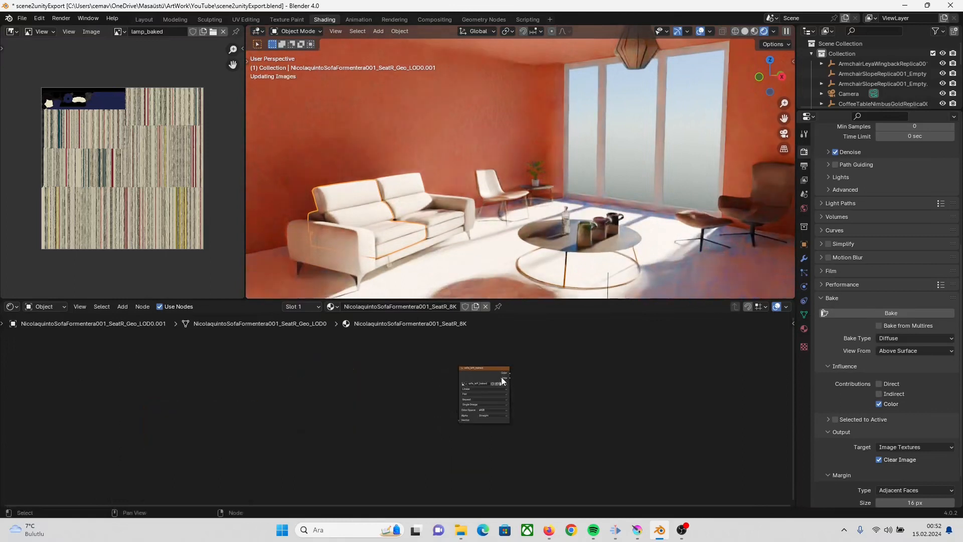
pyautogui.hotkey('ctrl', 'z')
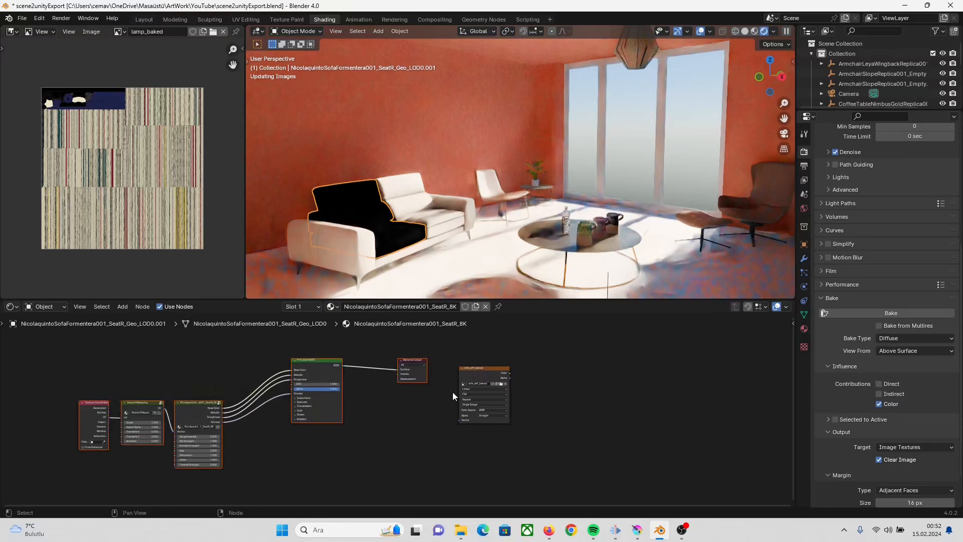
pyautogui.click(321, 457)
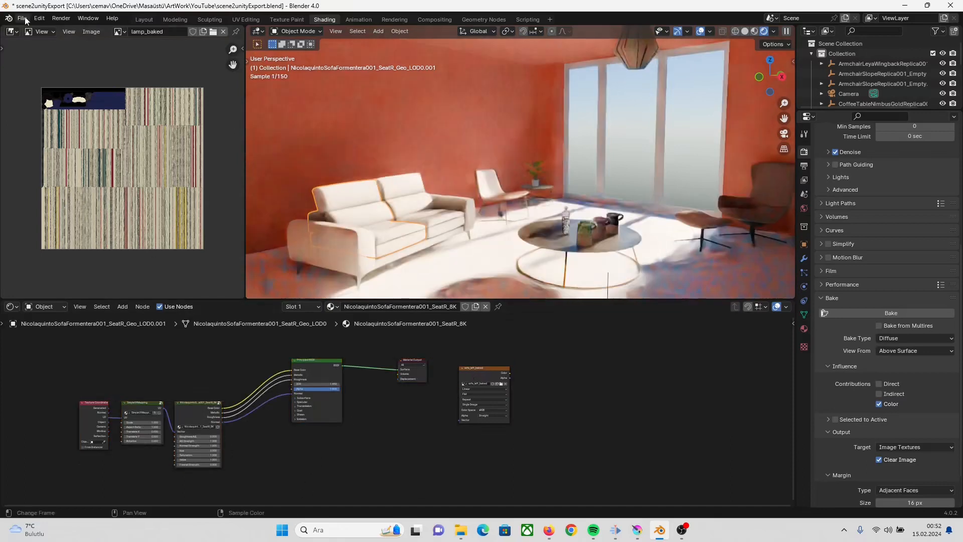
# Step: Save a copy of the scene as scene2unityExport2.blend in the YouTube folder
pyautogui.click(22, 18)
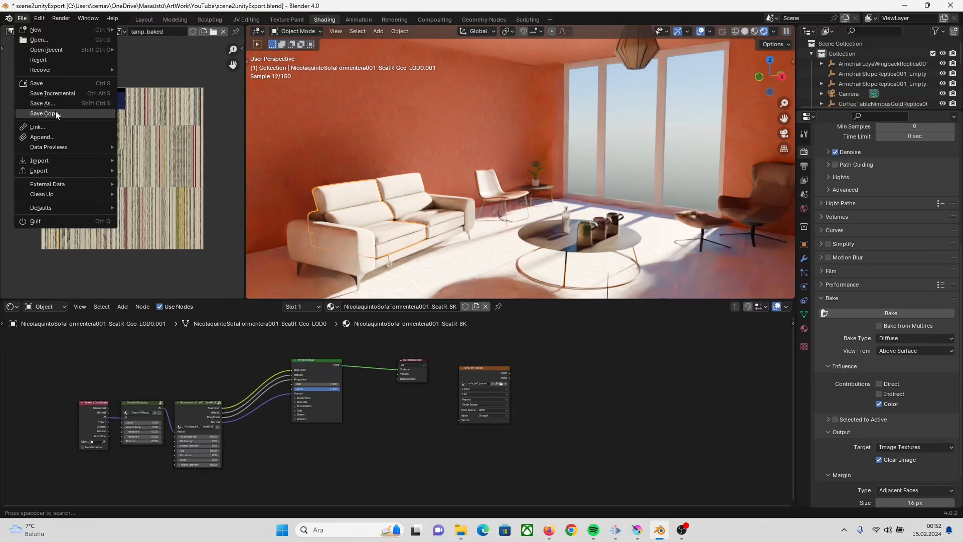
pyautogui.click(55, 110)
pyautogui.click(392, 382)
pyautogui.write('2unityExport2.blend')
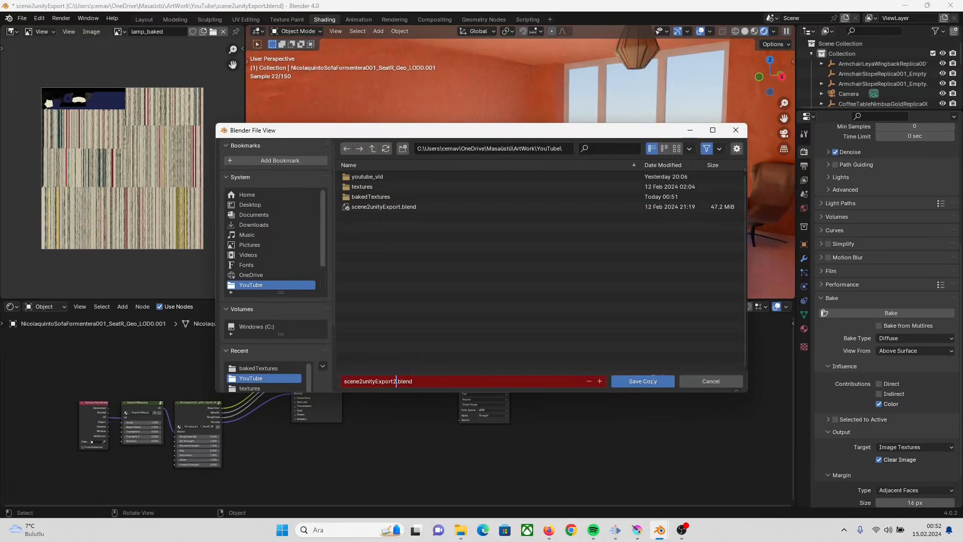
pyautogui.click(652, 380)
pyautogui.click(652, 382)
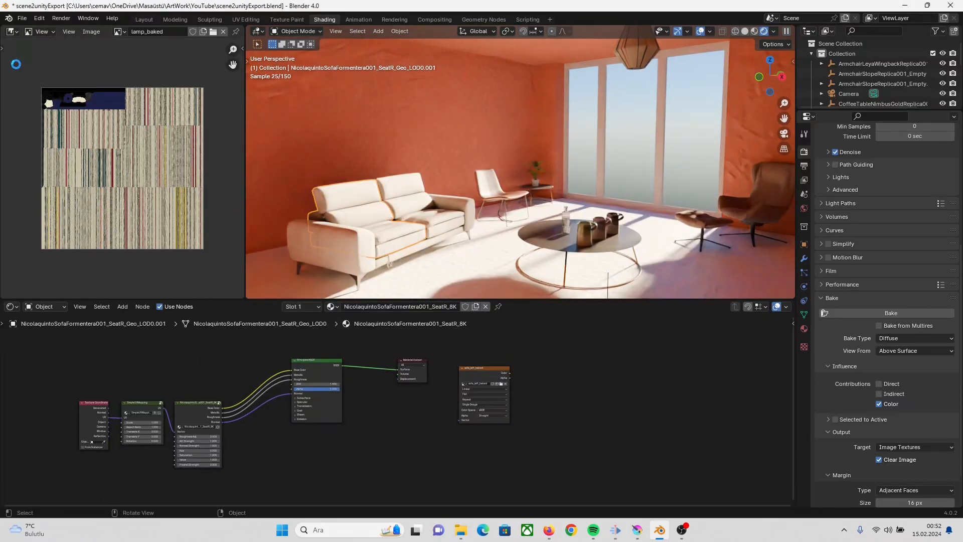
# Step: Save the scene under the new name scene2unityExport3.blend and continue working in that file
pyautogui.click(22, 18)
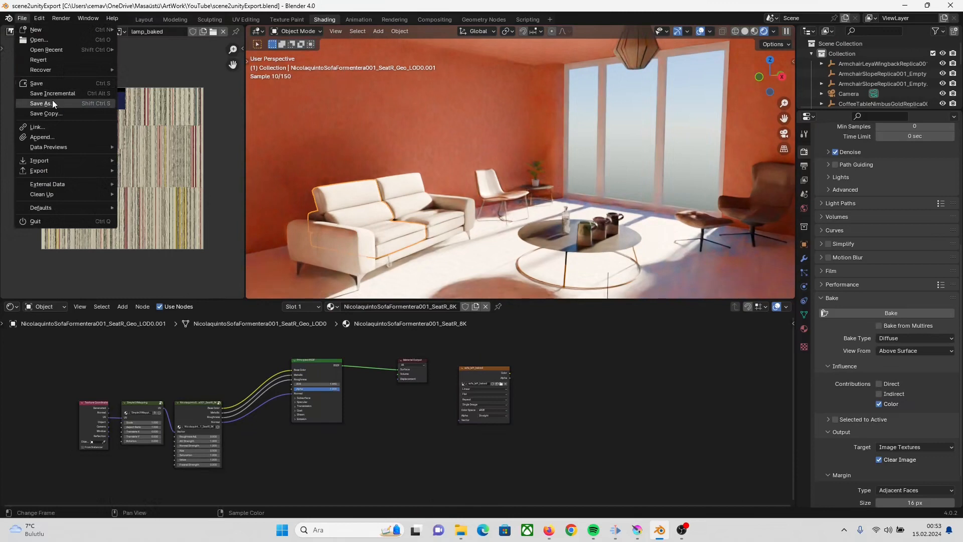
pyautogui.press('Return')
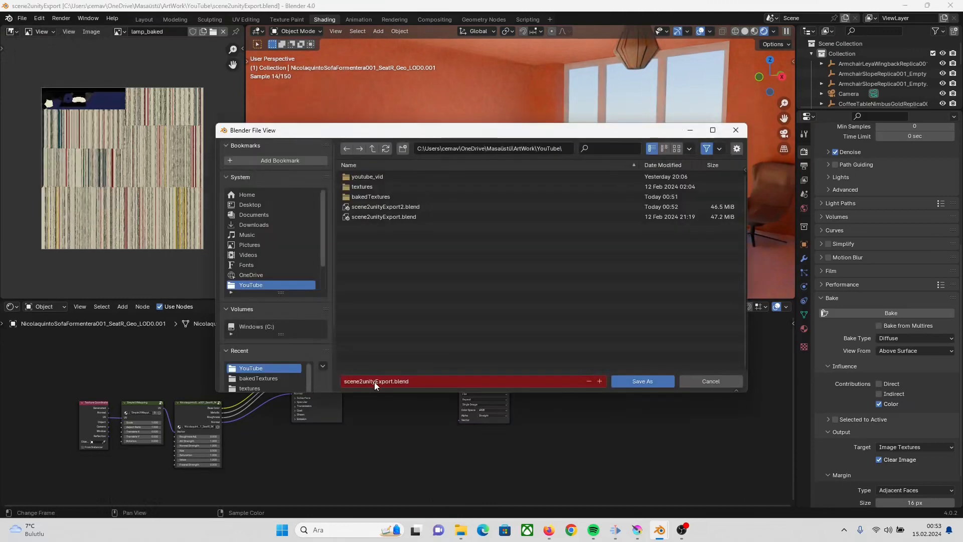
pyautogui.click(375, 381)
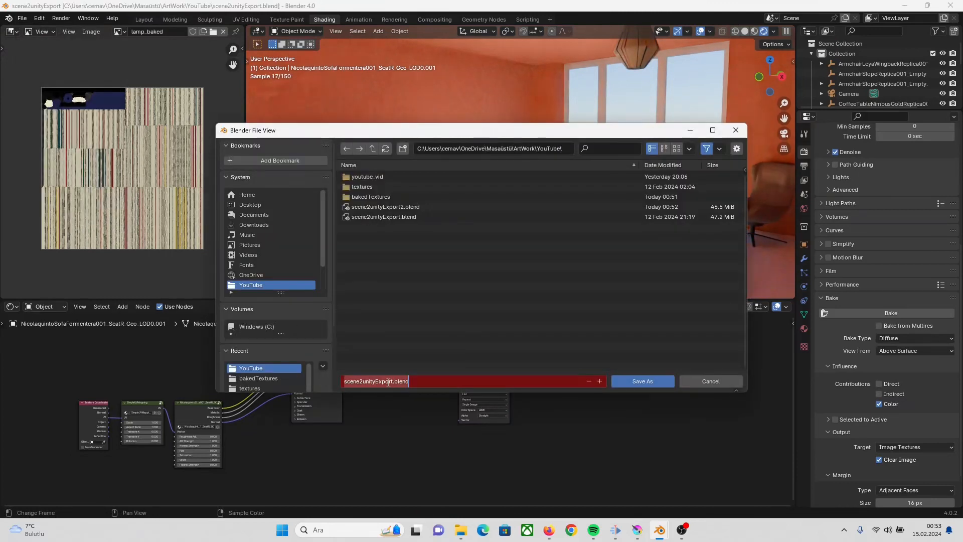
pyautogui.click(394, 381)
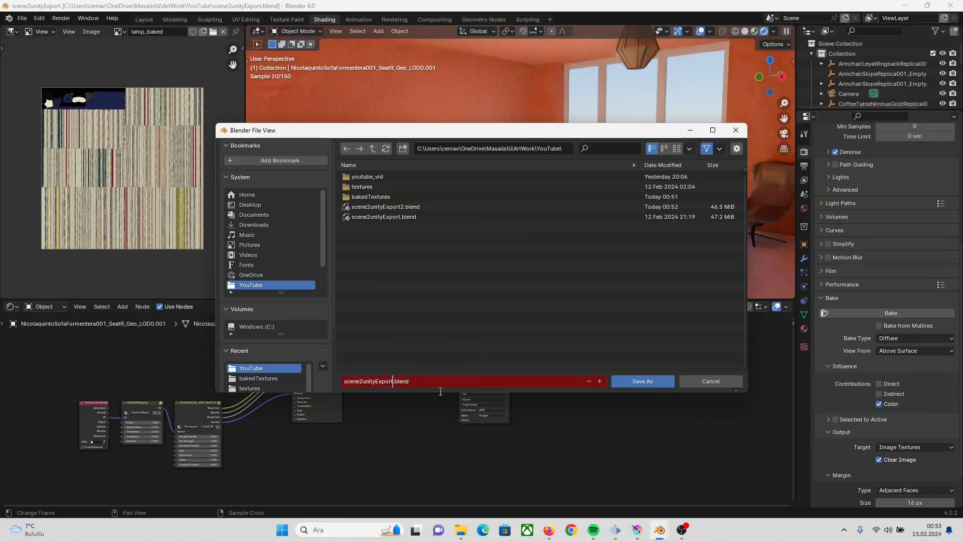
pyautogui.write('3')
pyautogui.click(630, 382)
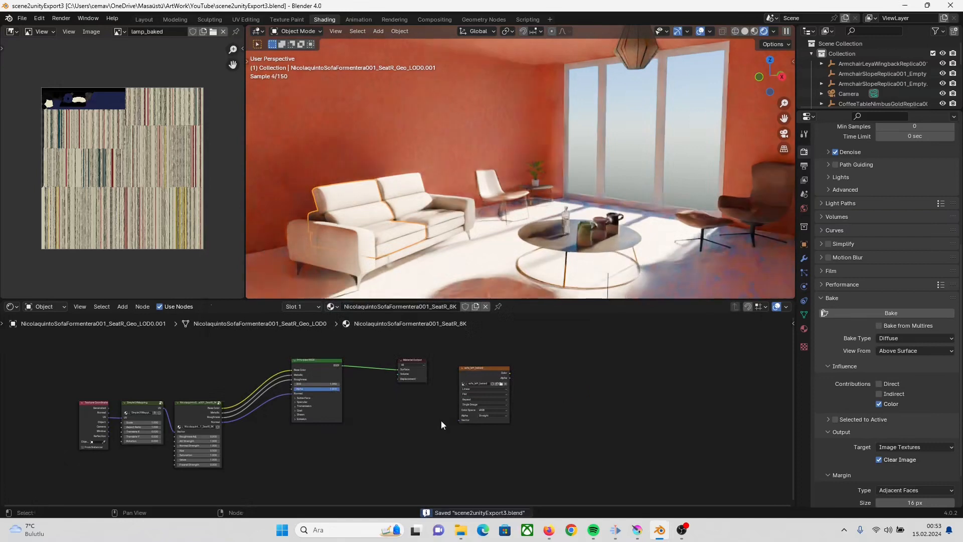
# Step: Delete all original nodes from the sofa's SeatR material, keeping only the sofa_left_baked Image Texture node
pyautogui.keyDown('shift'); pyautogui.moveTo(575, 419); pyautogui.dragTo(519, 403, button='middle'); pyautogui.keyUp('shift')
pyautogui.scroll(2, 518, 403)
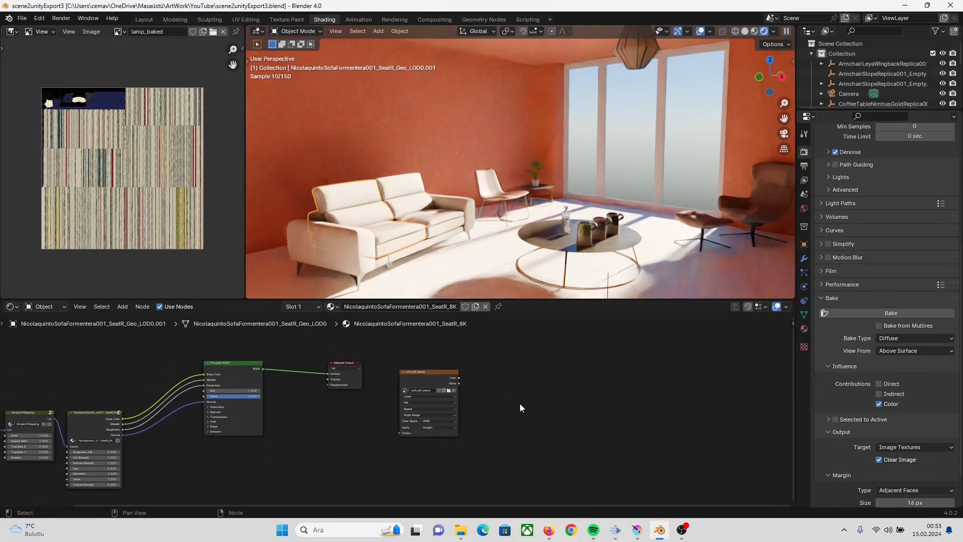
pyautogui.scroll(-1, 324, 443)
pyautogui.keyDown('shift'); pyautogui.moveTo(324, 443); pyautogui.dragTo(360, 435, button='middle'); pyautogui.keyUp('shift')
pyautogui.scroll(-1, 360, 440)
pyautogui.moveTo(109, 356); pyautogui.dragTo(454, 470)
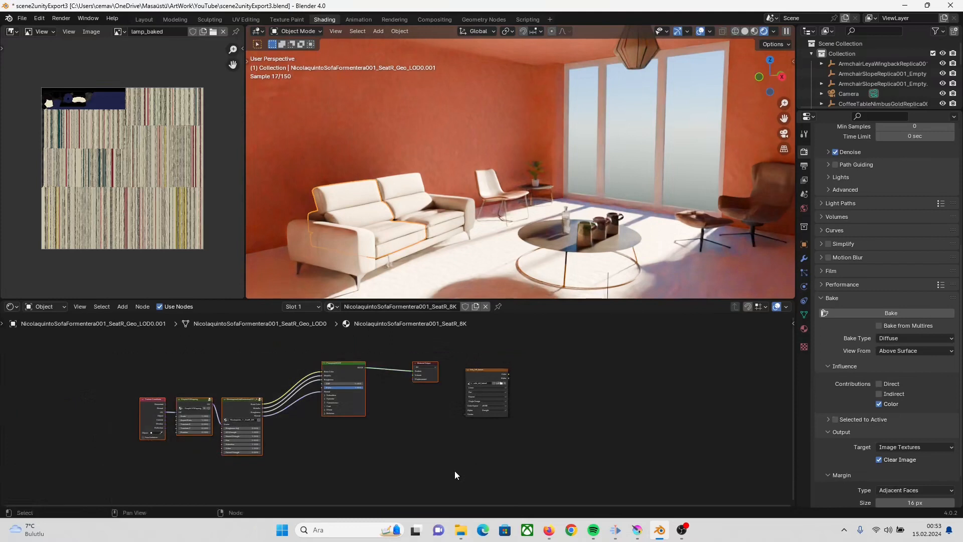
pyautogui.press('Delete')
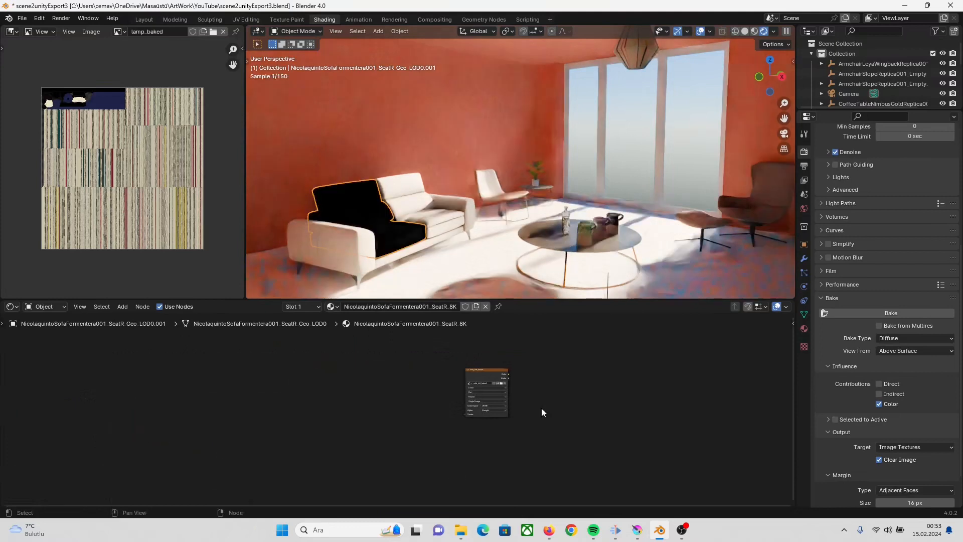
# Step: Add a Principled BSDF node beside the baked Image Texture node in the SeatR material
pyautogui.moveTo(541, 407); pyautogui.dragTo(421, 422, button='middle')
pyautogui.scroll(3, 420, 422)
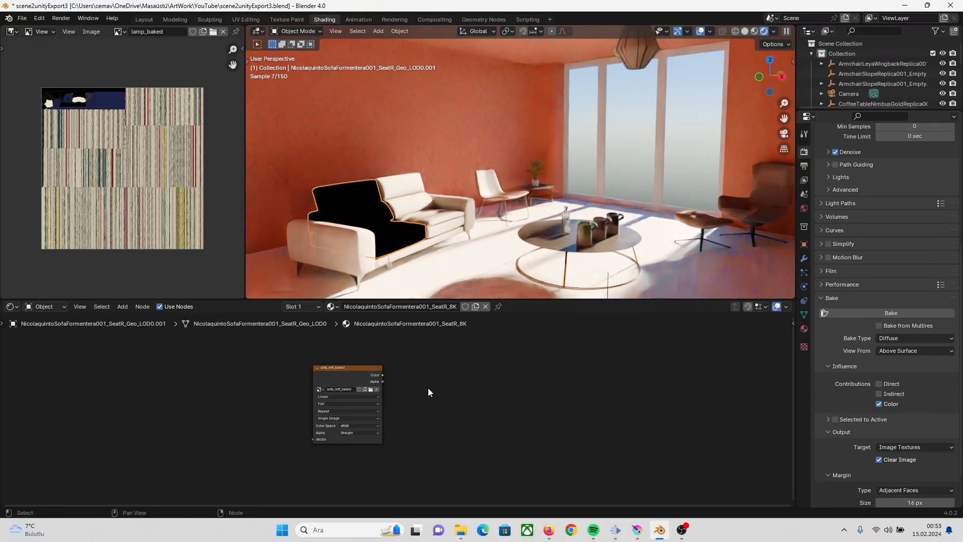
pyautogui.hotkey('shift', 'a')
pyautogui.click(442, 372)
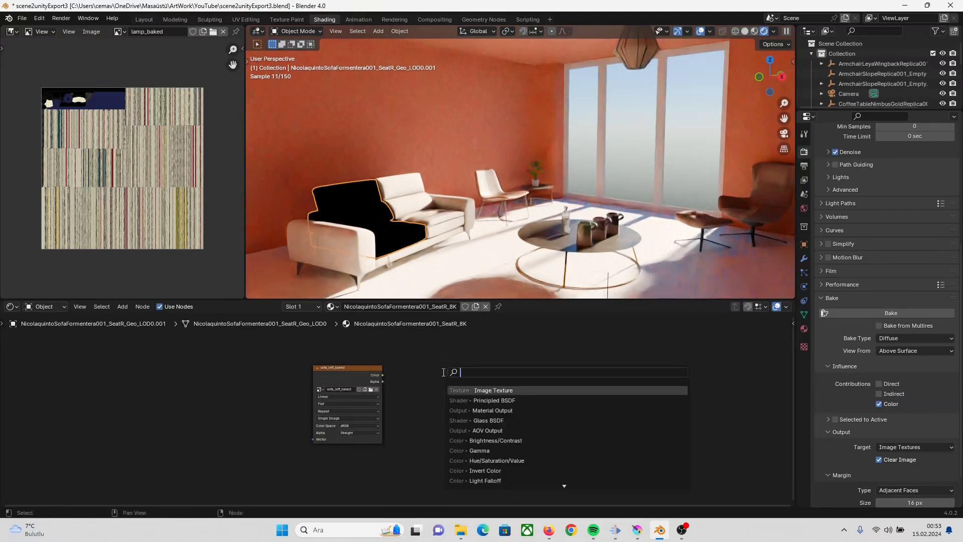
pyautogui.write('p')
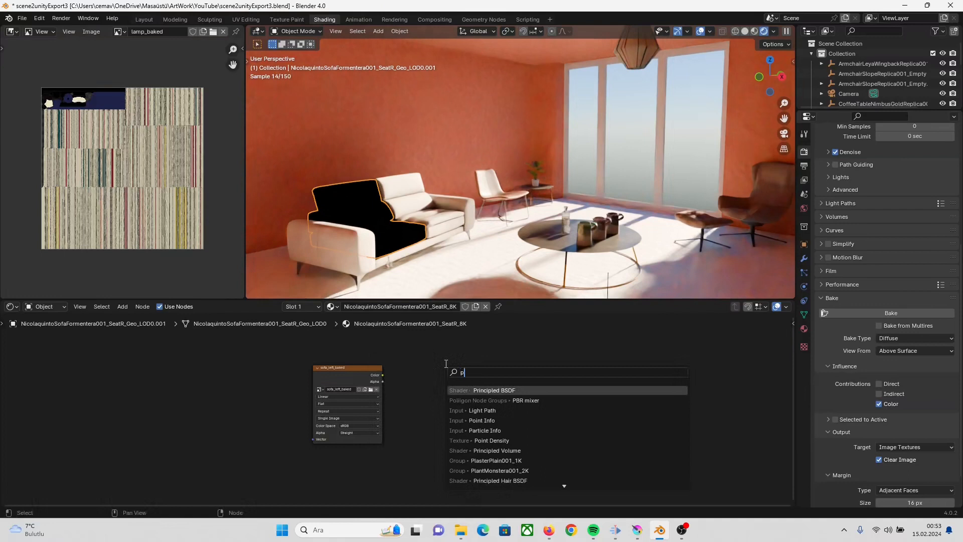
pyautogui.press('Return')
pyautogui.click(427, 364)
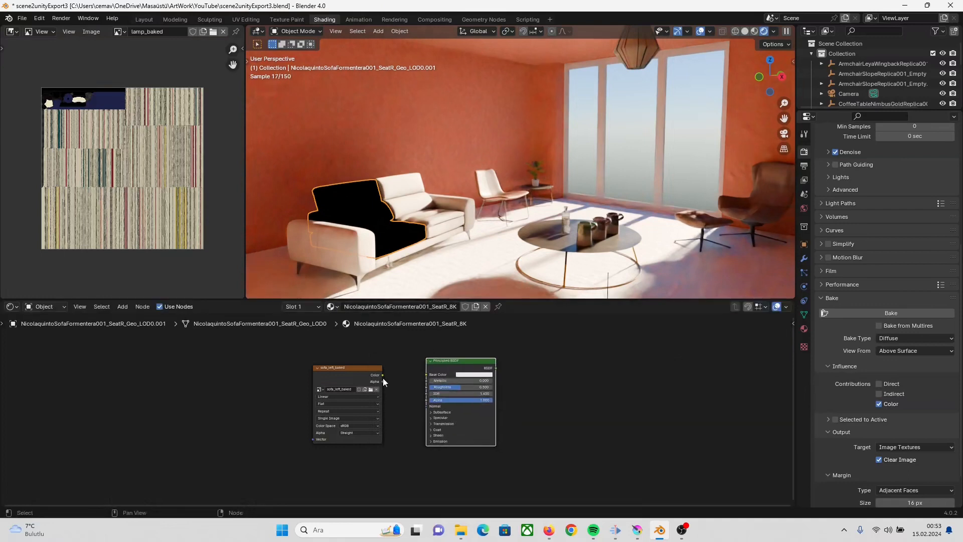
# Step: Connect sofa_left_baked's Color to Base Color and link the BSDF output to a new Material Output node's Surface
pyautogui.moveTo(384, 377); pyautogui.dragTo(426, 374)
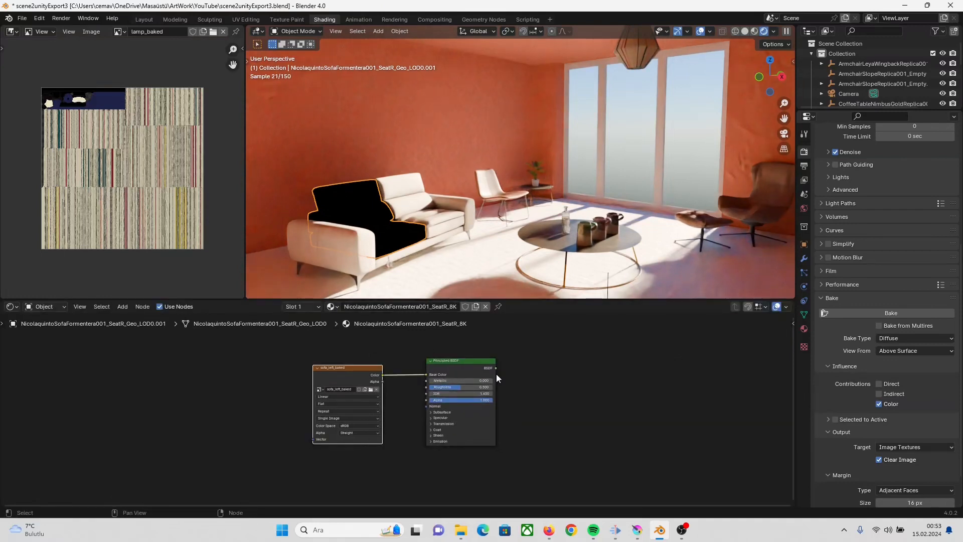
pyautogui.moveTo(496, 367); pyautogui.dragTo(522, 367)
pyautogui.write('mater')
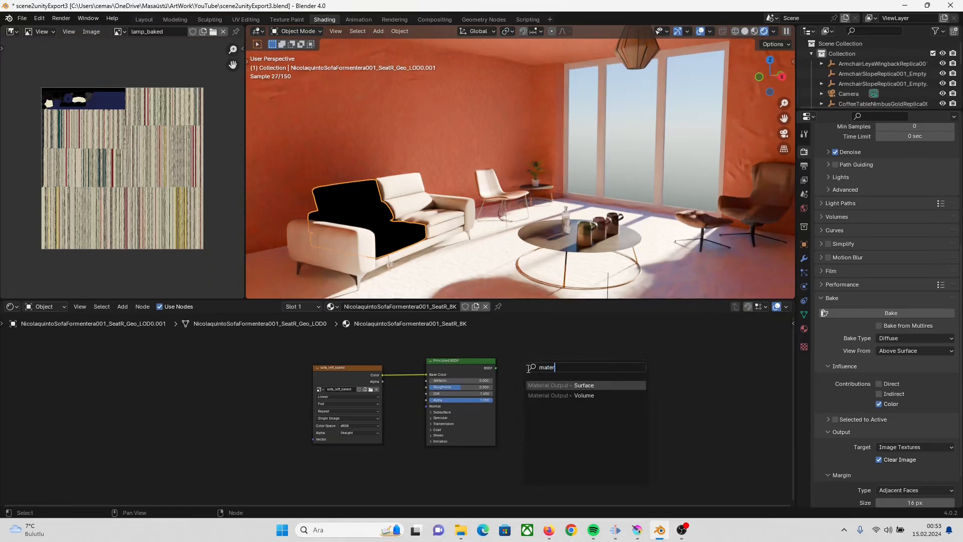
pyautogui.press('Return')
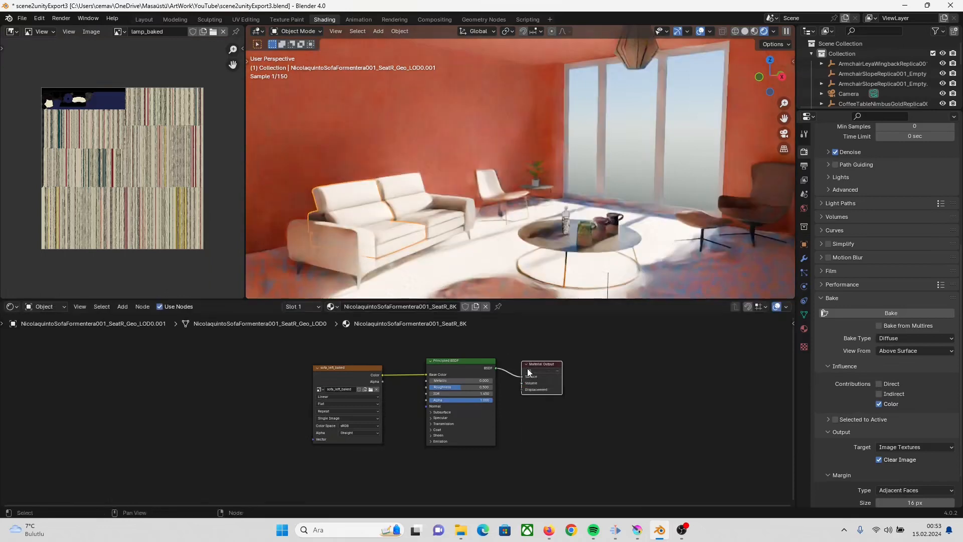
# Step: Select the sofa's SeatL part and delete its material's original nodes, keeping only the sofa_right_baked Image Texture node
pyautogui.moveTo(394, 214); pyautogui.dragTo(338, 231, button='middle')
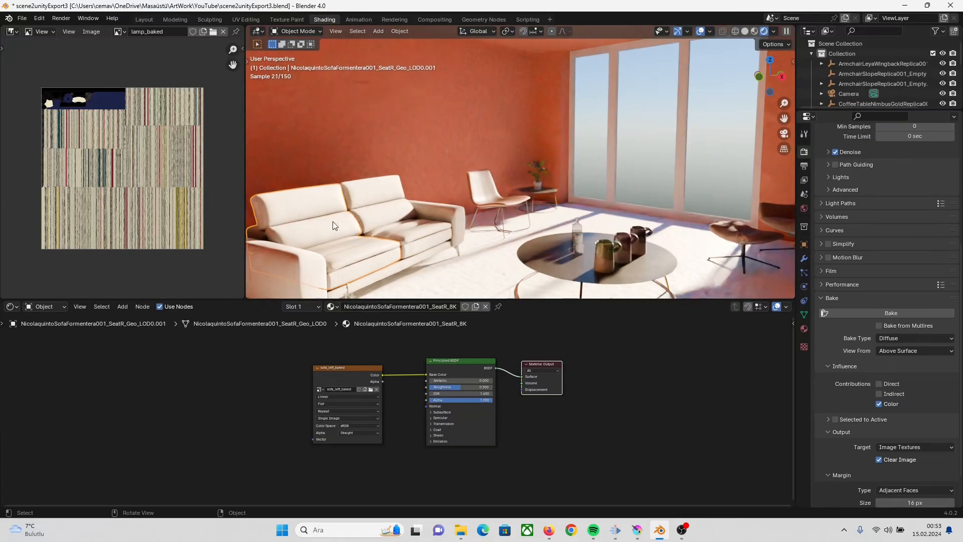
pyautogui.click(368, 203)
pyautogui.scroll(-2, 504, 440)
pyautogui.moveTo(505, 440); pyautogui.dragTo(575, 414, button='middle')
pyautogui.scroll(-2, 605, 407)
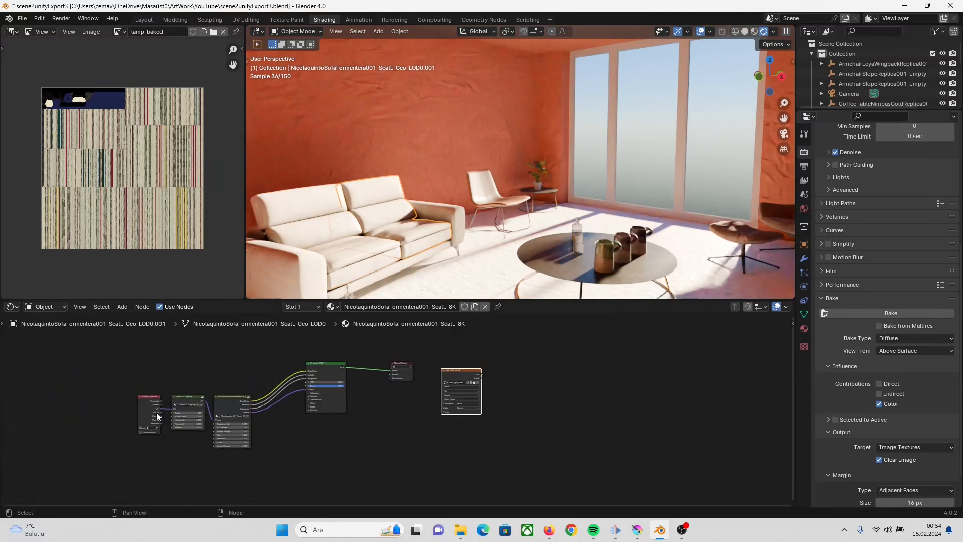
pyautogui.moveTo(119, 351); pyautogui.dragTo(422, 483)
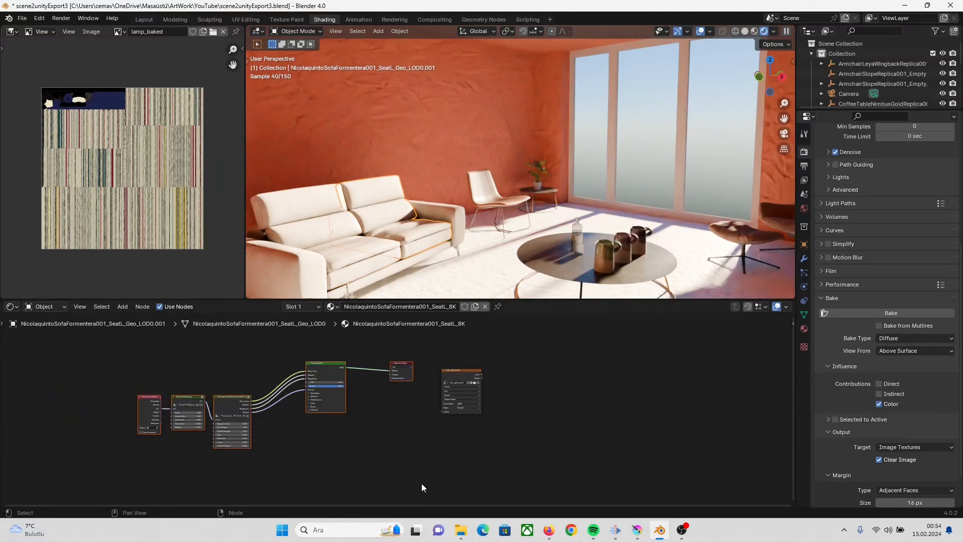
pyautogui.press('x')
pyautogui.scroll(1, 557, 398)
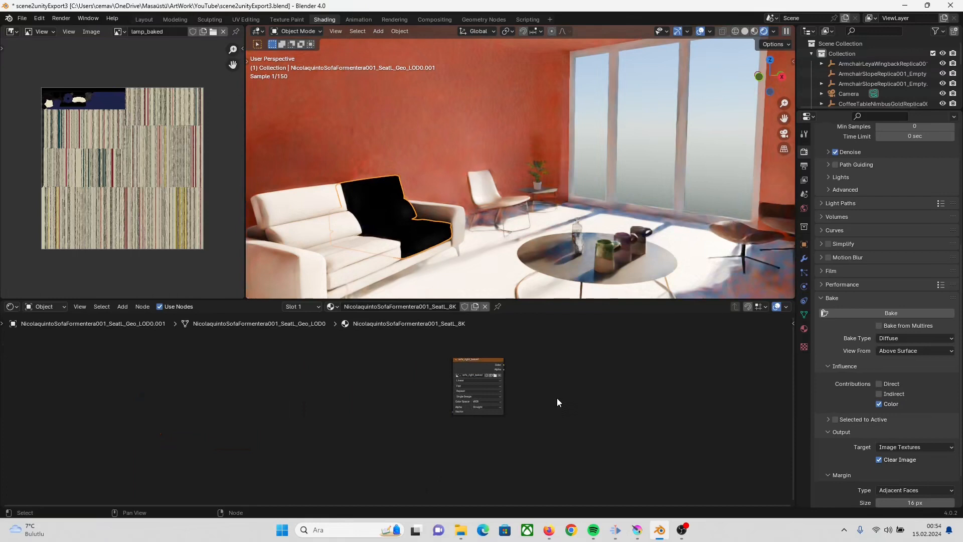
# Step: Route sofa_right_baked's Color through a new Principled BSDF's Base Color into the Surface of a new Material Output node
pyautogui.hotkey('shift', 'a')
pyautogui.click(545, 382)
pyautogui.write('pr')
pyautogui.press('Return')
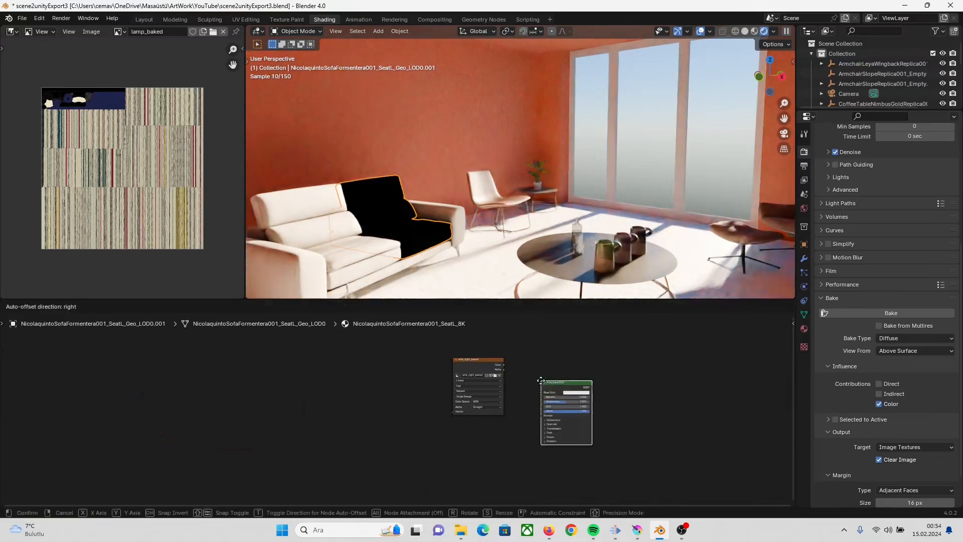
pyautogui.moveTo(566, 337); pyautogui.dragTo(631, 362)
pyautogui.press('Home')
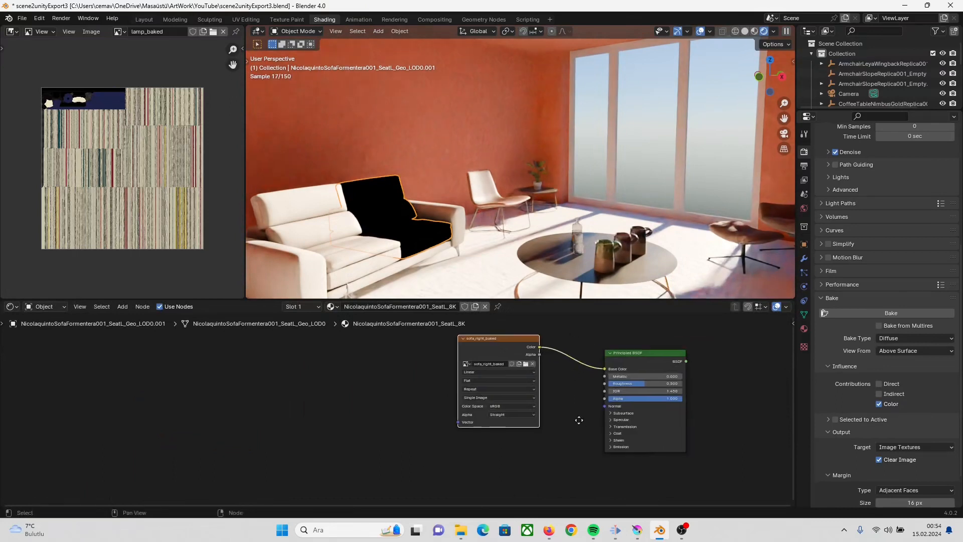
pyautogui.moveTo(534, 372); pyautogui.dragTo(569, 368)
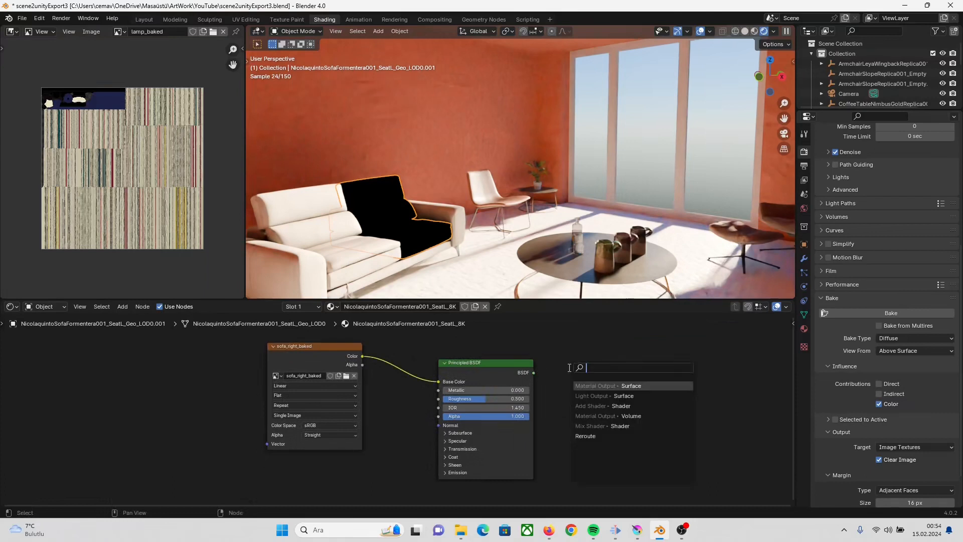
pyautogui.press('Return')
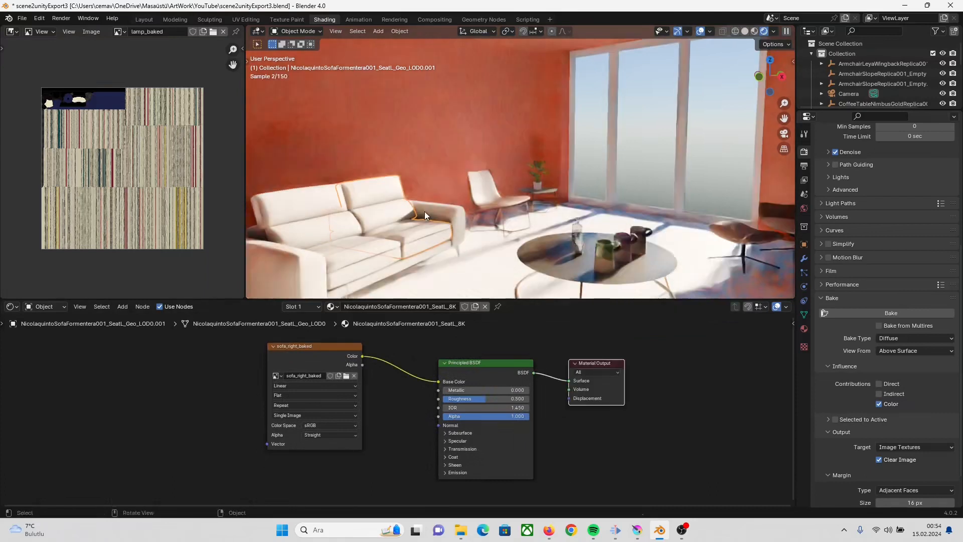
# Step: Select the sofa's FrameR part and delete its material's original nodes, keeping only the sofa_left_back_baked Image Texture node
pyautogui.scroll(-3, 414, 204)
pyautogui.click(328, 248)
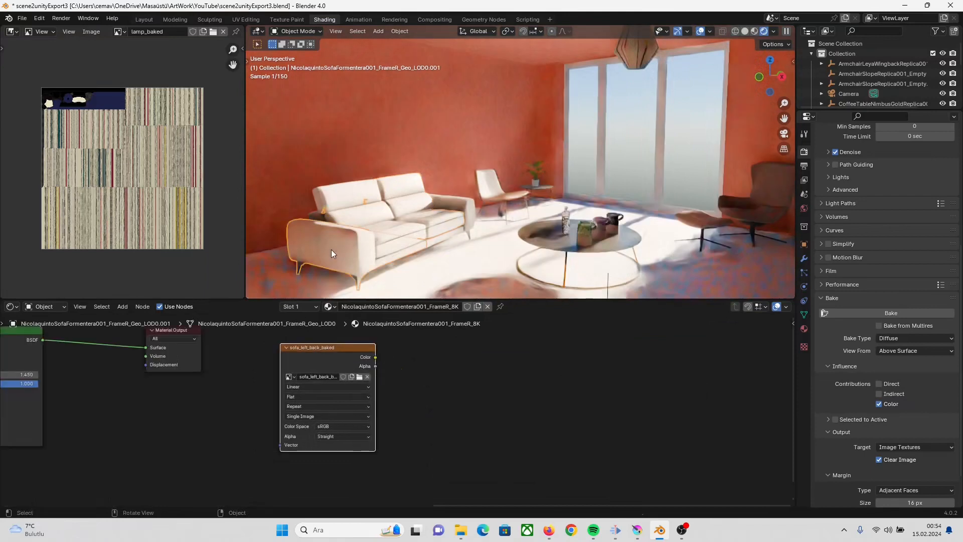
pyautogui.scroll(-3, 423, 375)
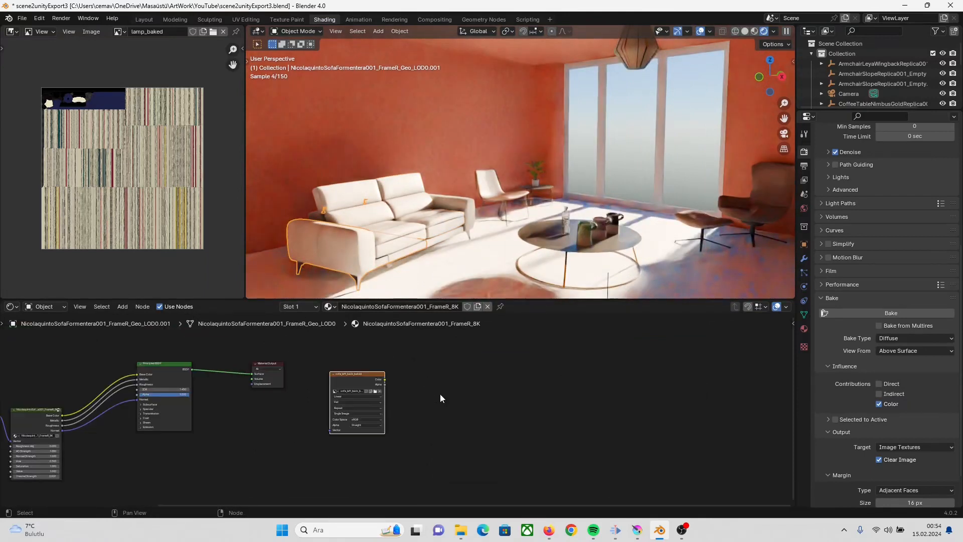
pyautogui.scroll(-2, 440, 393)
pyautogui.moveTo(203, 411); pyautogui.dragTo(217, 390, button='middle')
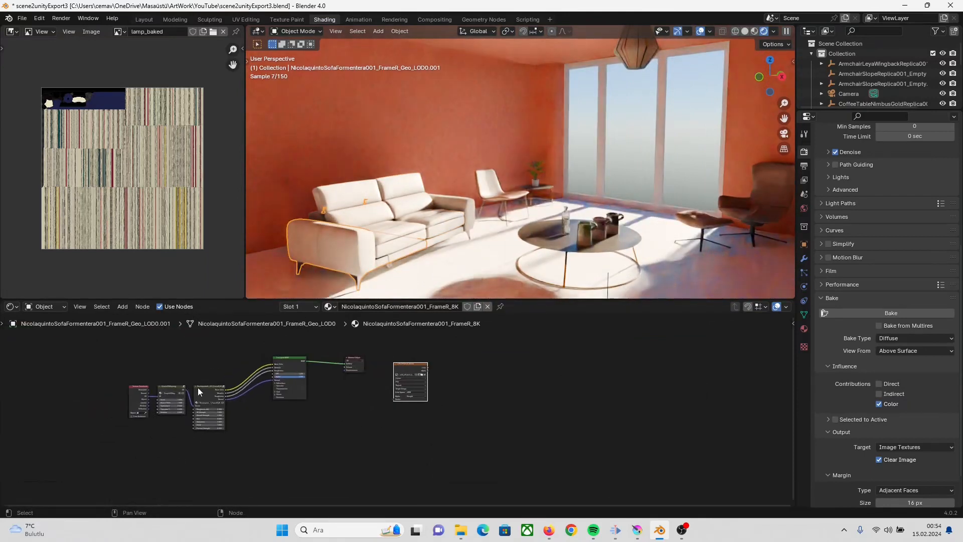
pyautogui.moveTo(141, 358); pyautogui.dragTo(371, 437)
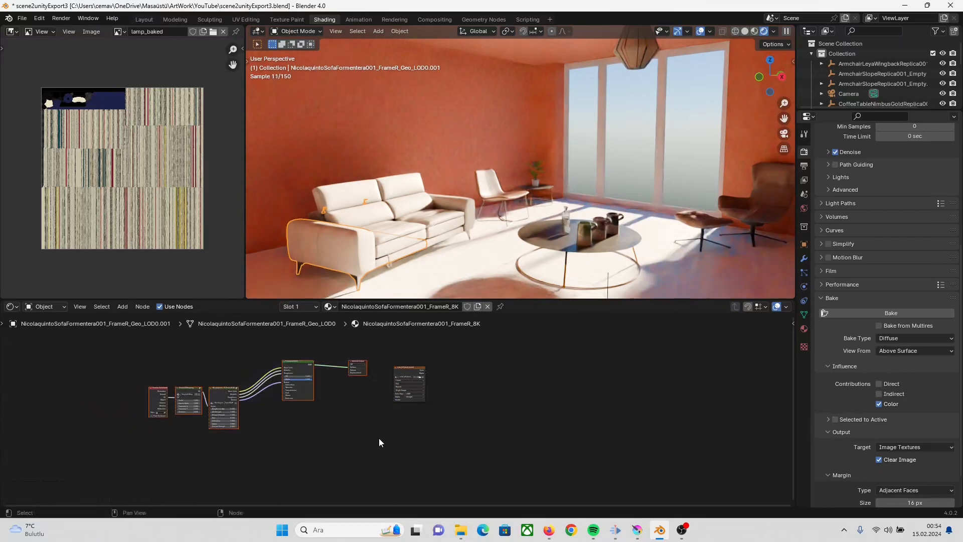
pyautogui.press('Delete')
pyautogui.scroll(3, 459, 401)
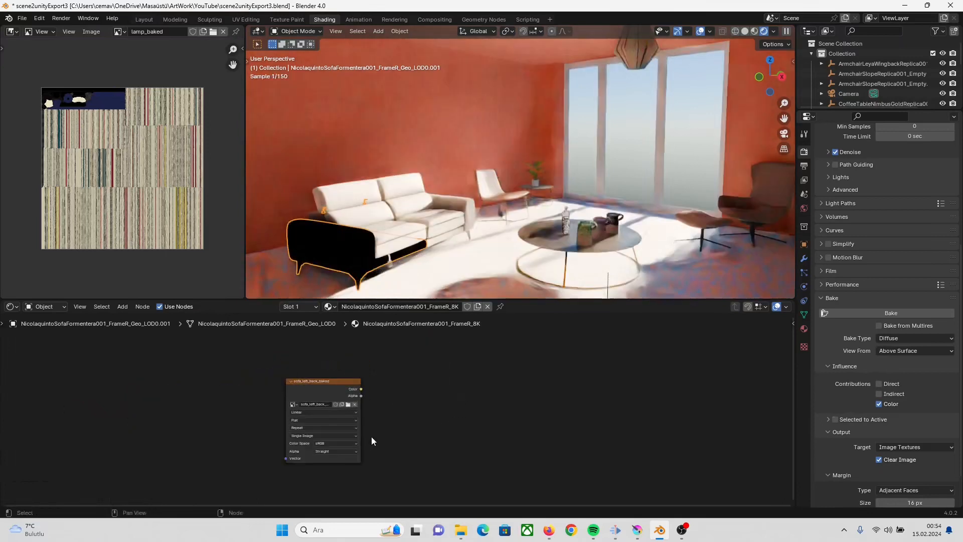
# Step: Link sofa_left_back_baked's Color to a new Principled BSDF's Base Color, and its BSDF output to a new Material Output's Surface
pyautogui.moveTo(359, 387); pyautogui.dragTo(403, 384)
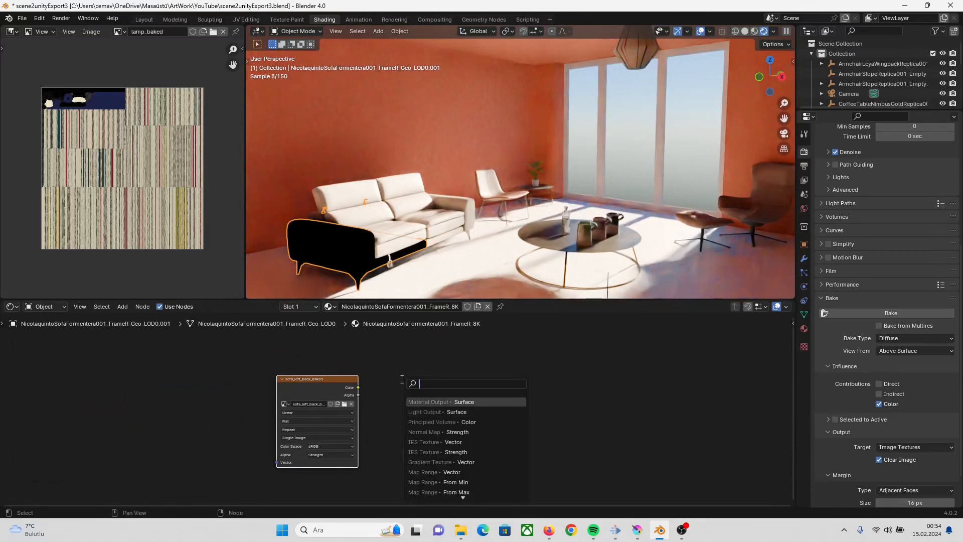
pyautogui.write('pr')
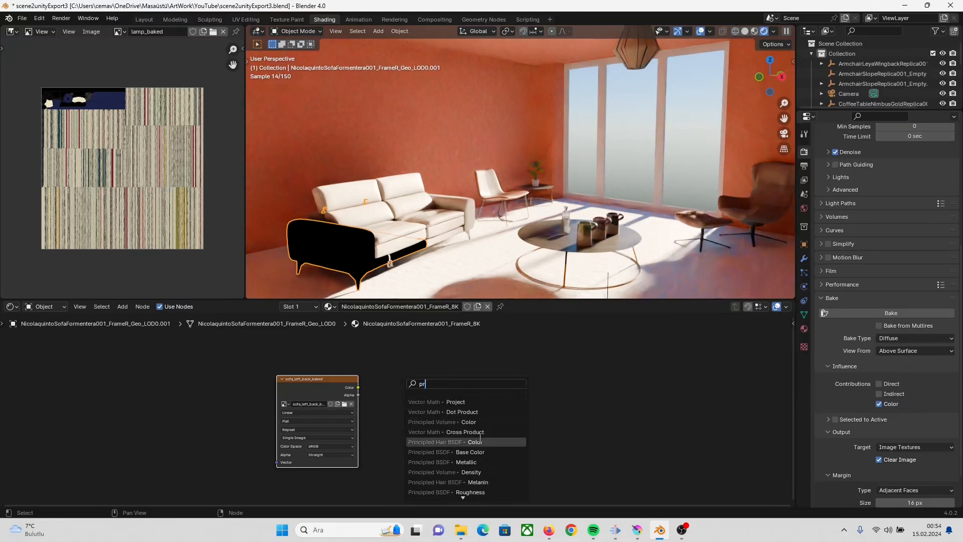
pyautogui.click(478, 452)
pyautogui.click(467, 433)
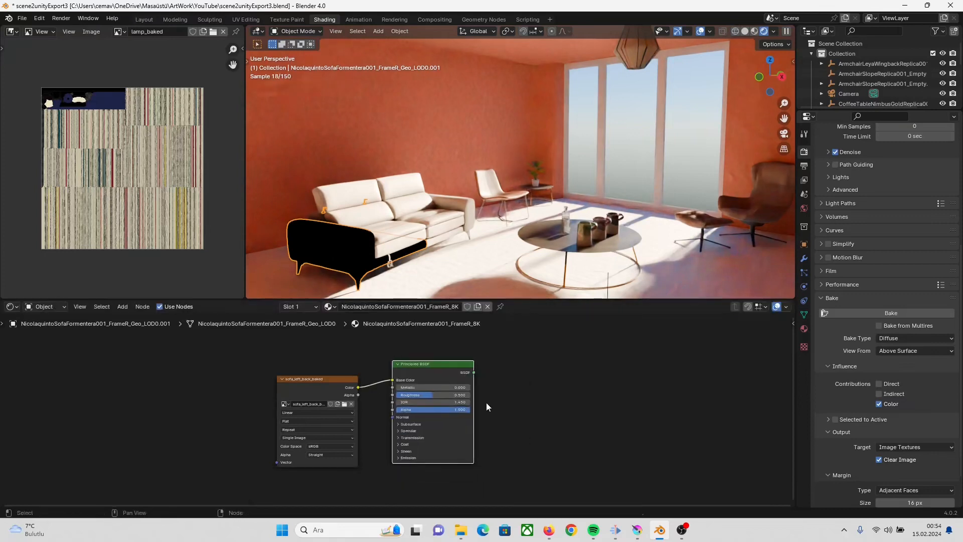
pyautogui.moveTo(475, 372); pyautogui.dragTo(514, 373)
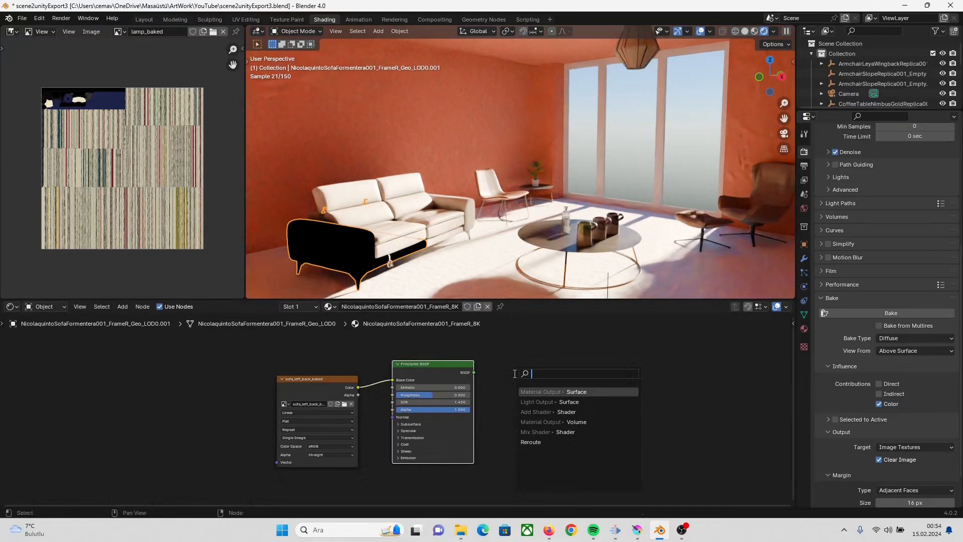
pyautogui.press('Return')
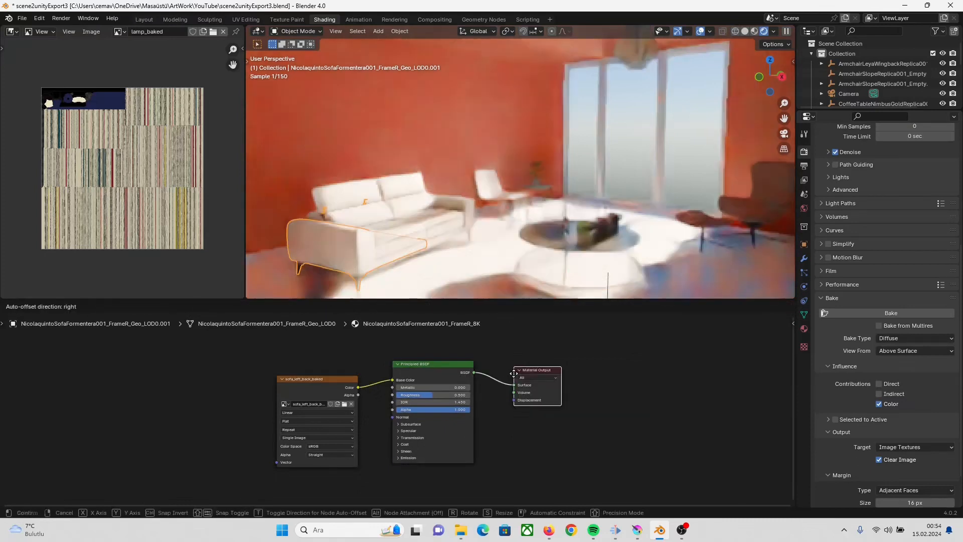
pyautogui.click(515, 375)
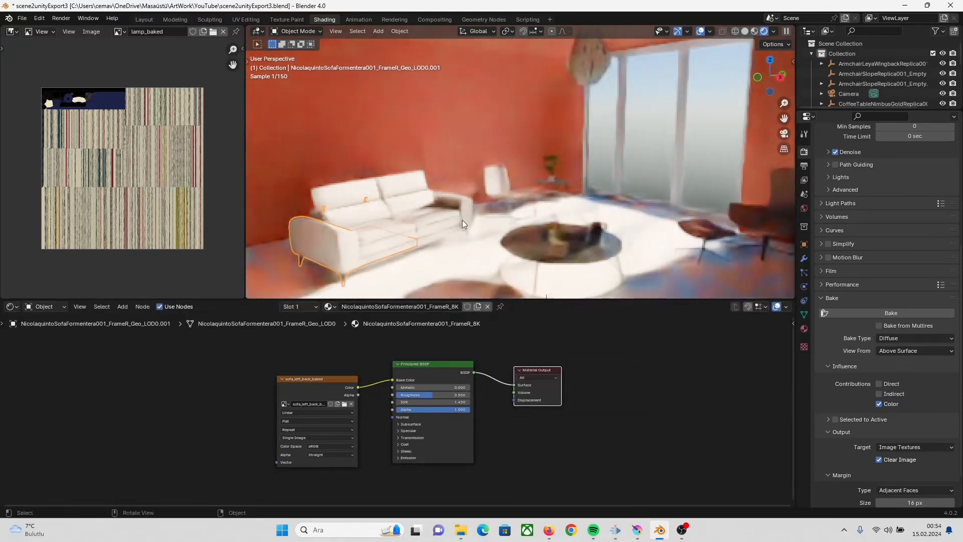
# Step: Select the sofa's FrameL part and remove all its material nodes except the sofa_right_back_baked Image Texture node
pyautogui.moveTo(462, 220); pyautogui.dragTo(470, 209, button='middle')
pyautogui.click(470, 208)
pyautogui.scroll(-2, 375, 415)
pyautogui.scroll(-2, 407, 412)
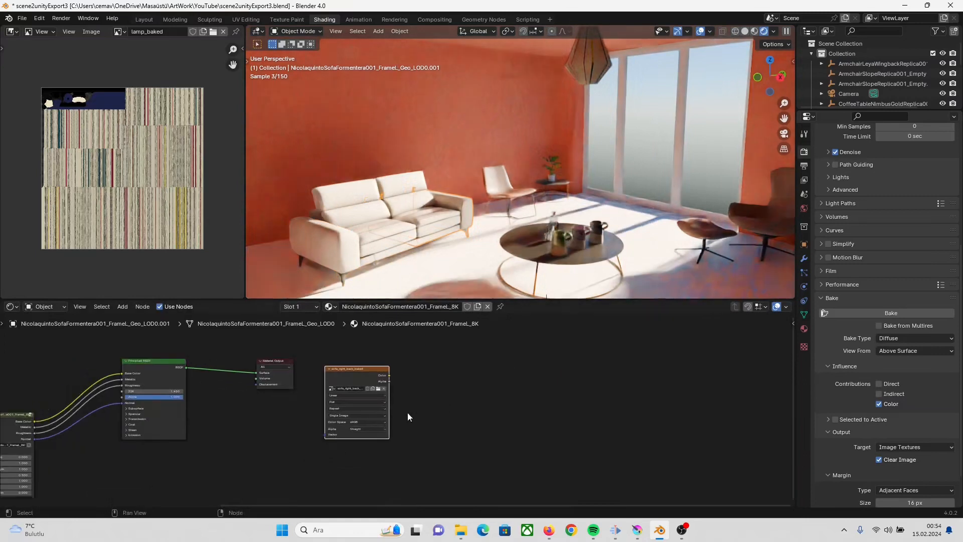
pyautogui.moveTo(201, 412); pyautogui.dragTo(306, 417, button='middle')
pyautogui.scroll(-1, 305, 417)
pyautogui.moveTo(101, 360); pyautogui.dragTo(392, 479)
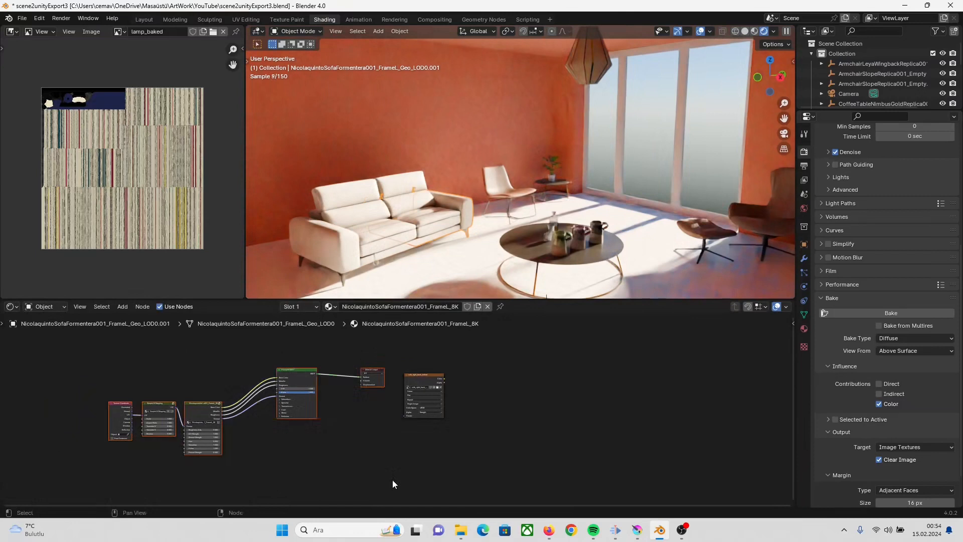
pyautogui.press('x')
pyautogui.press('Home')
pyautogui.moveTo(549, 383); pyautogui.dragTo(413, 425, button='middle')
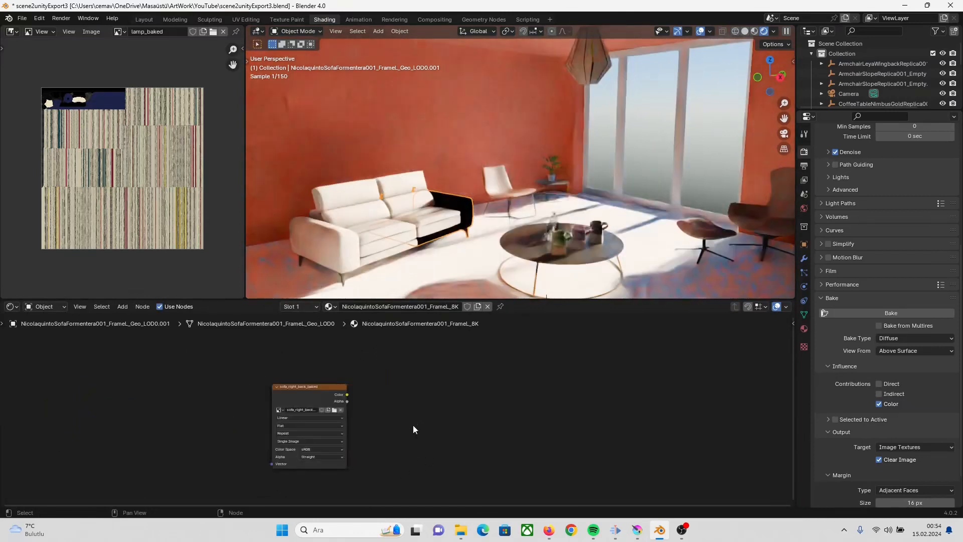
pyautogui.scroll(4, 380, 401)
# Step: Add a Principled BSDF fed by sofa_right_back_baked's Color in Base Color, and connect it to a new Material Output's Surface
pyautogui.hotkey('shift', 'a')
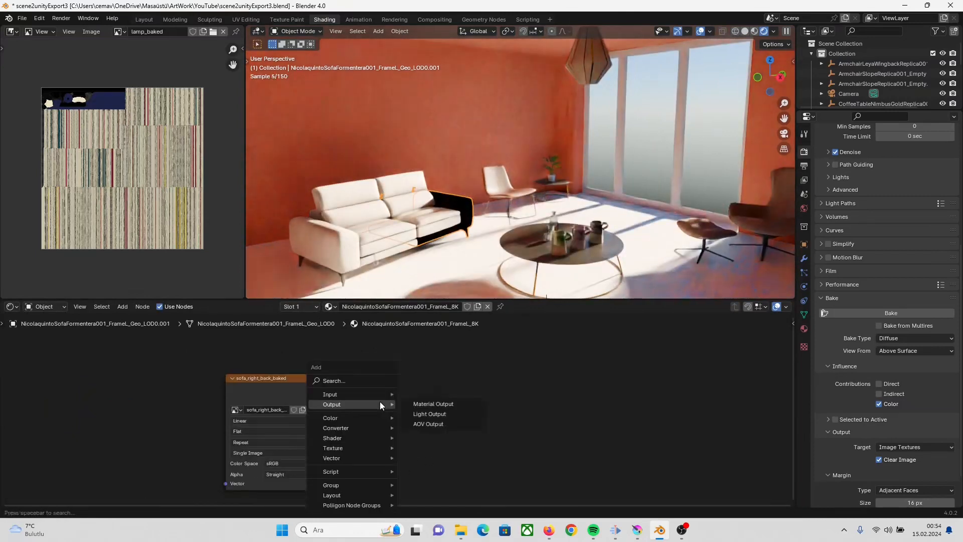
pyautogui.click(370, 380)
pyautogui.press('Return')
pyautogui.click(371, 381)
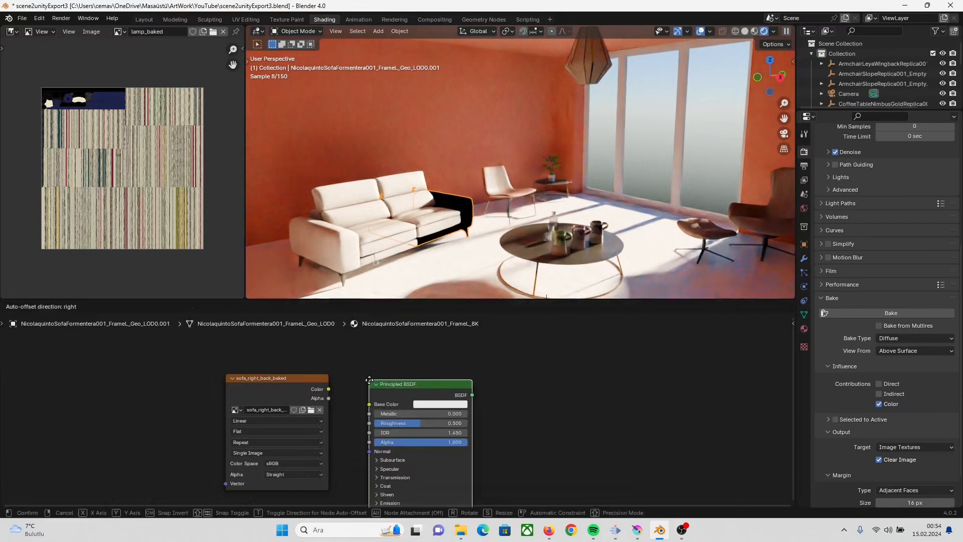
pyautogui.moveTo(329, 389); pyautogui.dragTo(369, 404)
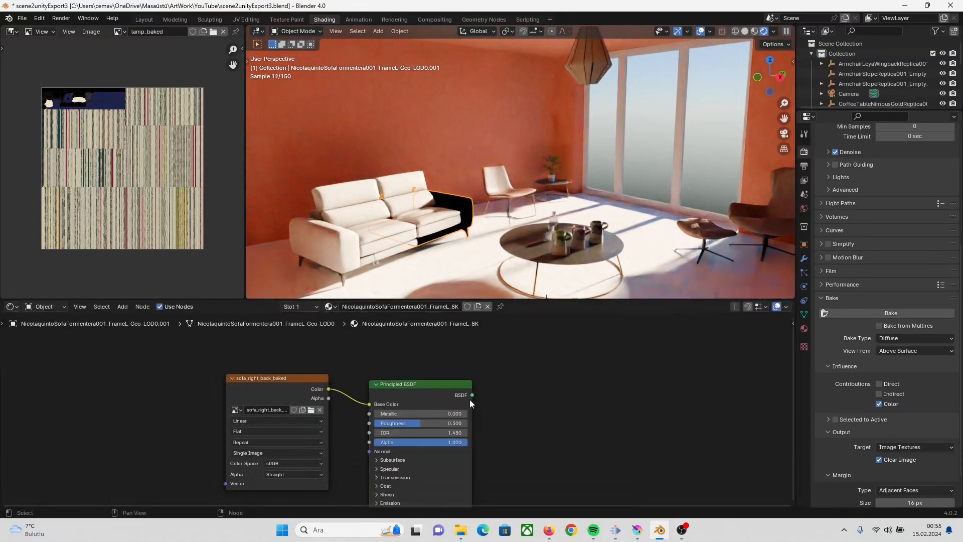
pyautogui.moveTo(472, 395); pyautogui.dragTo(499, 386)
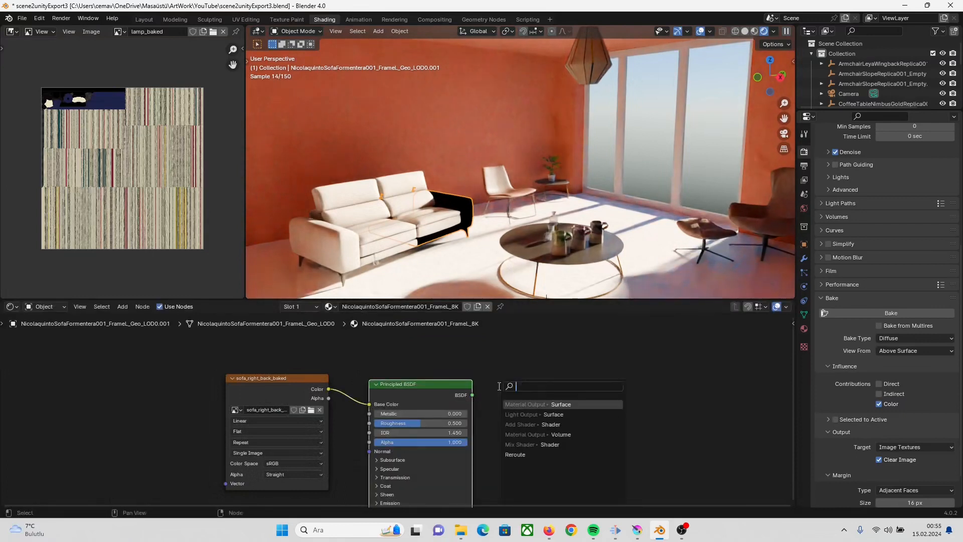
pyautogui.press('Return')
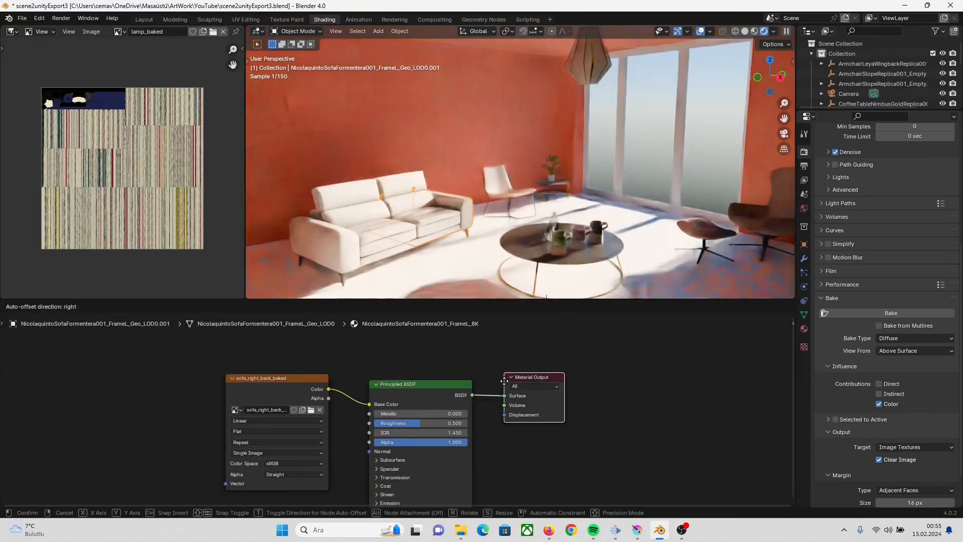
# Step: Check the rebuilt node setups of the sofa seats, the slope armchair and the middle jug on the coffee table
pyautogui.click(353, 209)
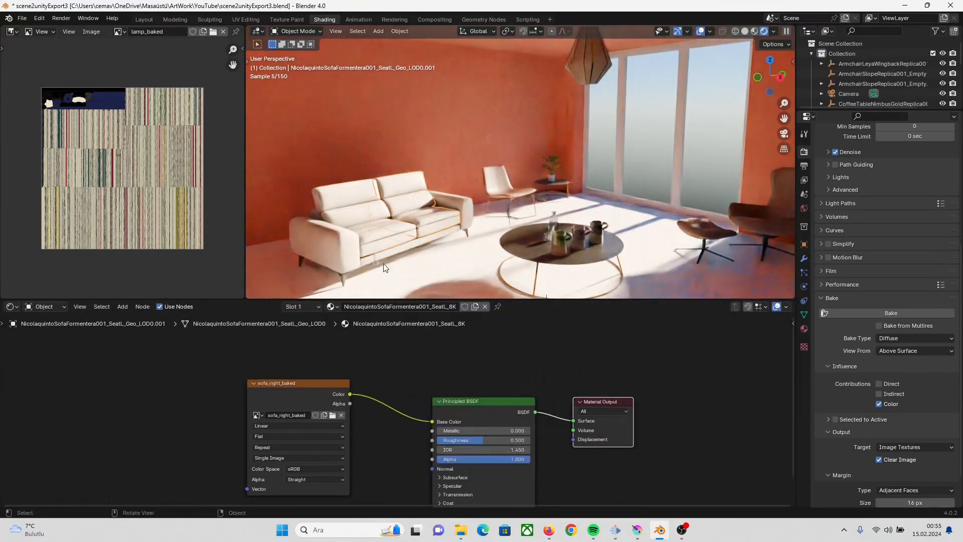
pyautogui.click(326, 246)
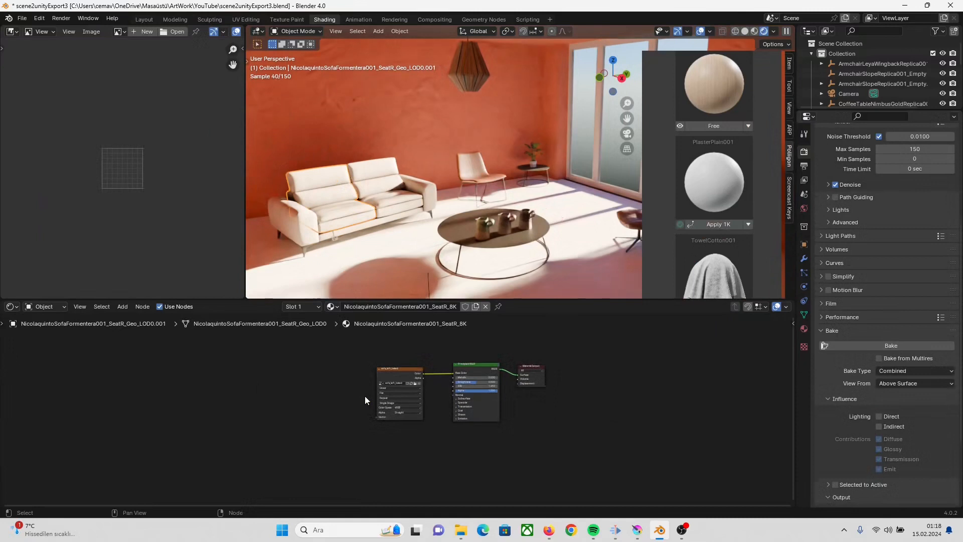
pyautogui.click(492, 172)
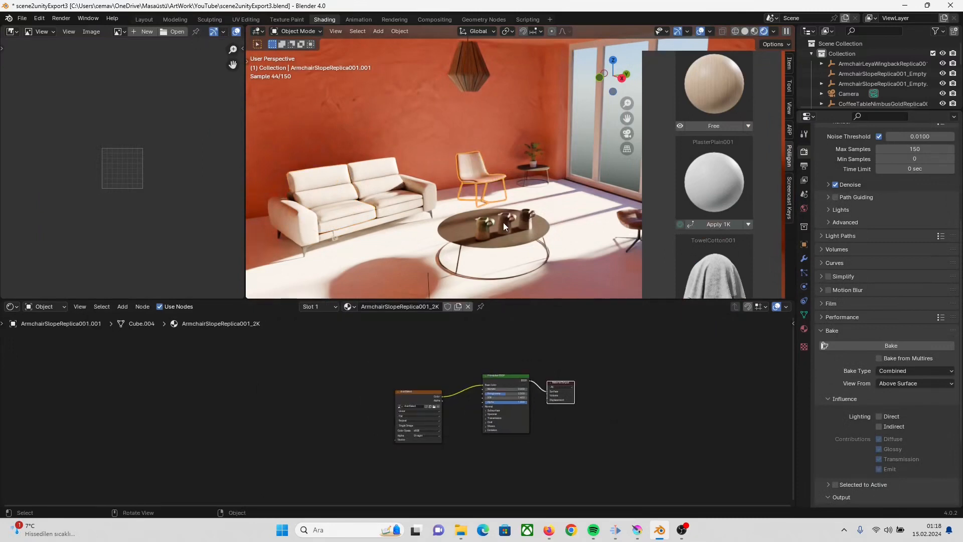
pyautogui.click(504, 222)
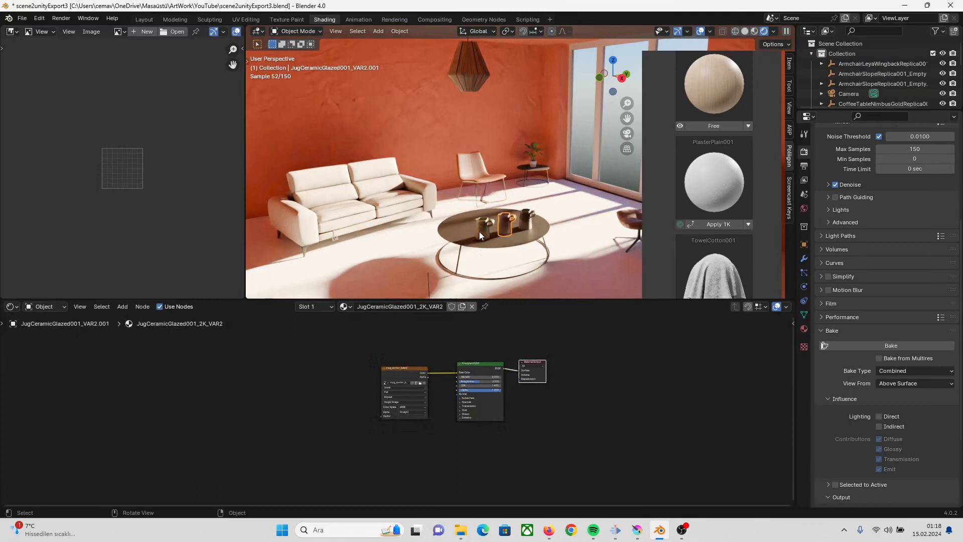
# Step: Save the scene2unityExport3.blend file
pyautogui.click(23, 18)
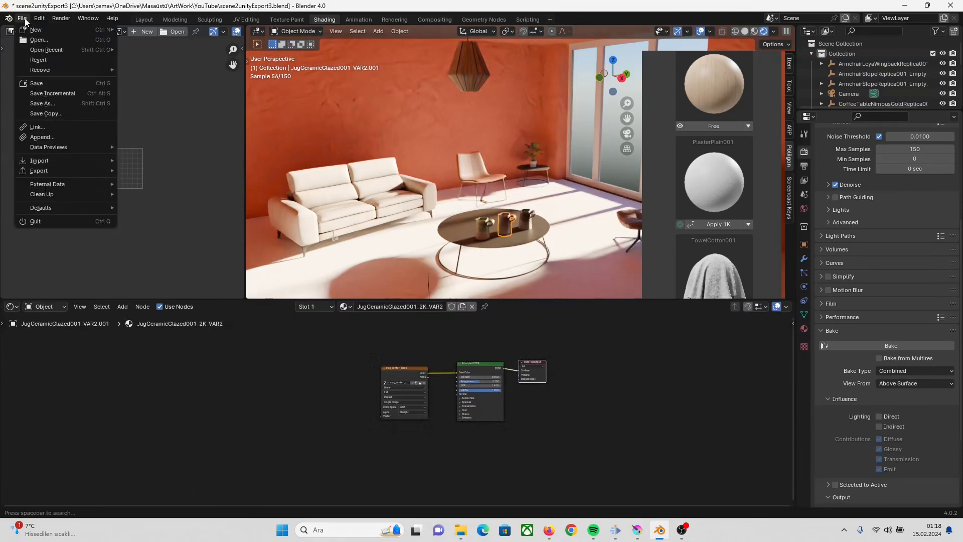
pyautogui.click(35, 84)
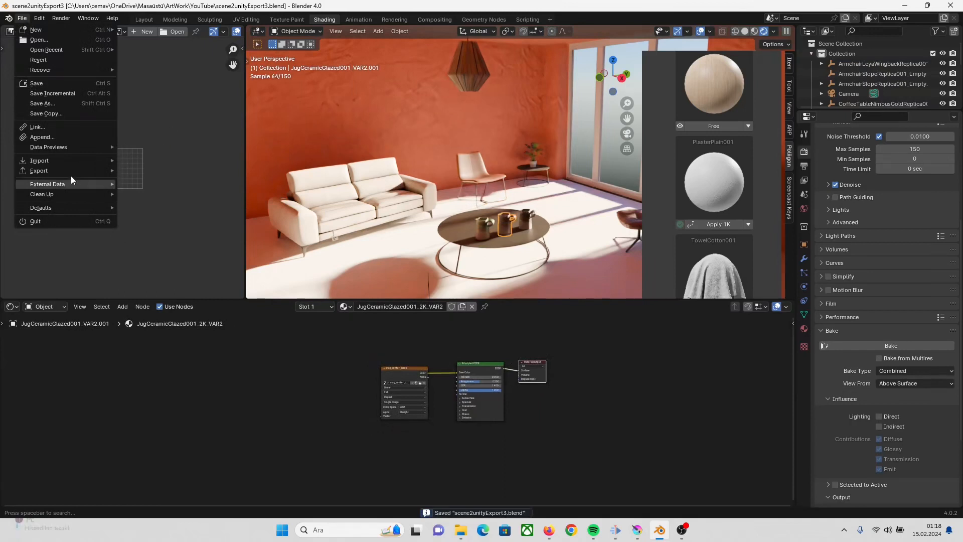
pyautogui.click(413, 163)
# Step: Select every object in the scene and export it as scene2unityExport3.fbx in the YouTube folder, limited to Selected Objects
pyautogui.press('a')
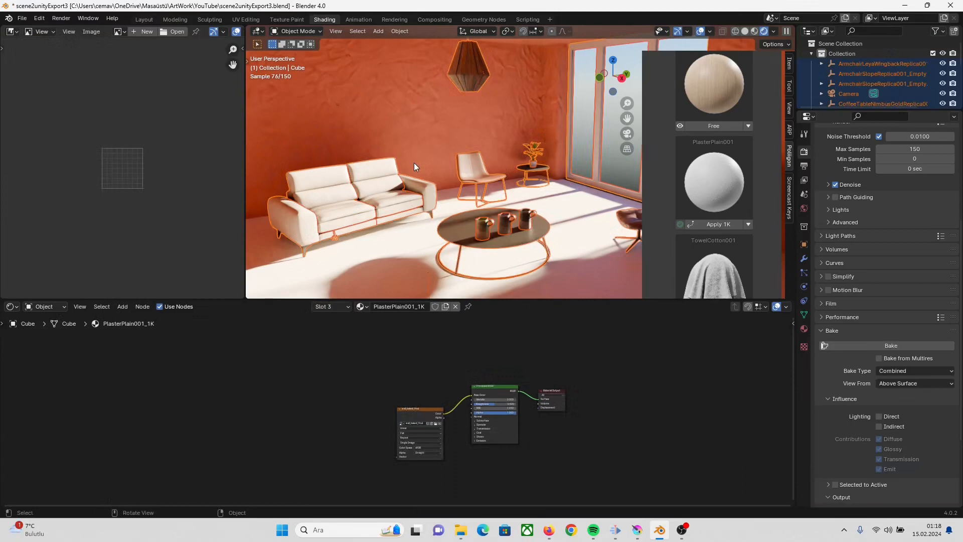
pyautogui.scroll(-3, 414, 163)
pyautogui.scroll(3, 414, 162)
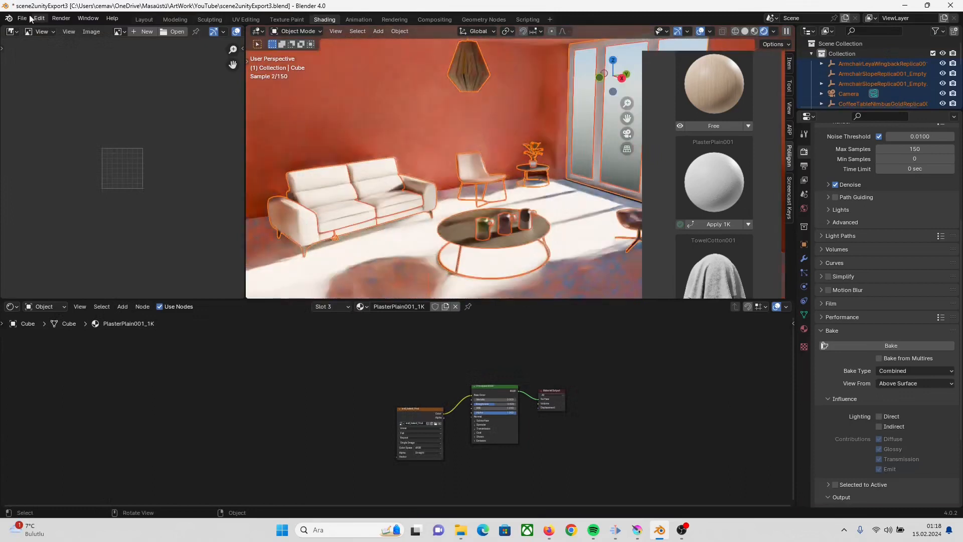
pyautogui.click(28, 18)
pyautogui.moveTo(74, 171)
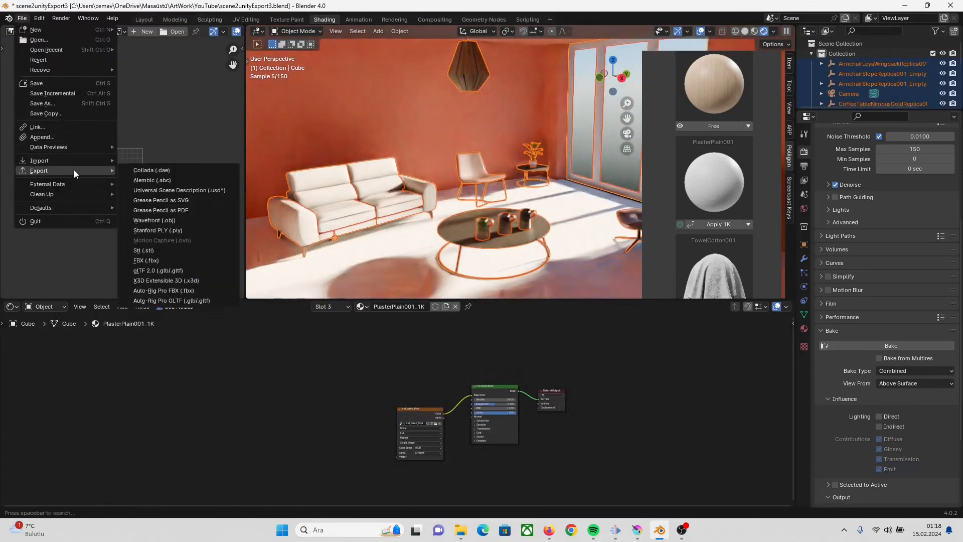
pyautogui.click(166, 260)
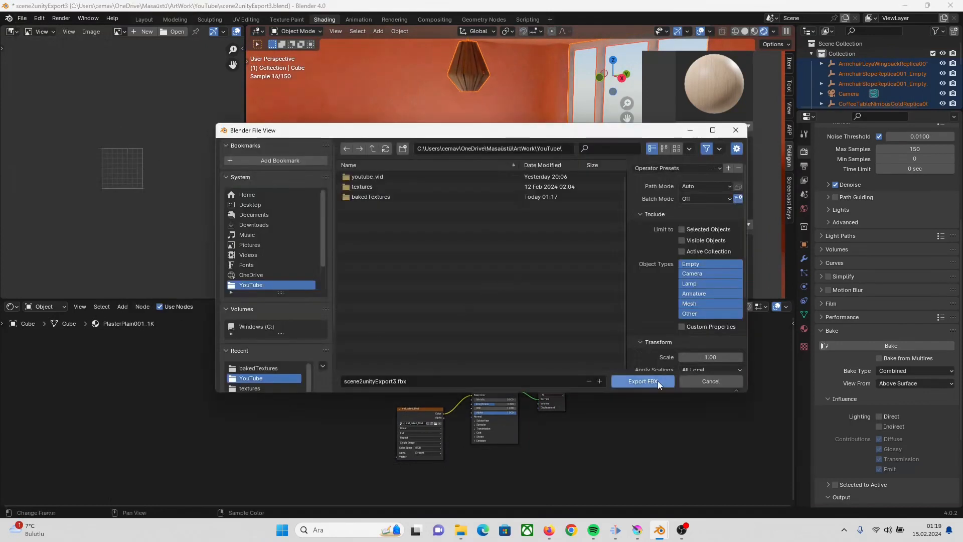
pyautogui.click(692, 230)
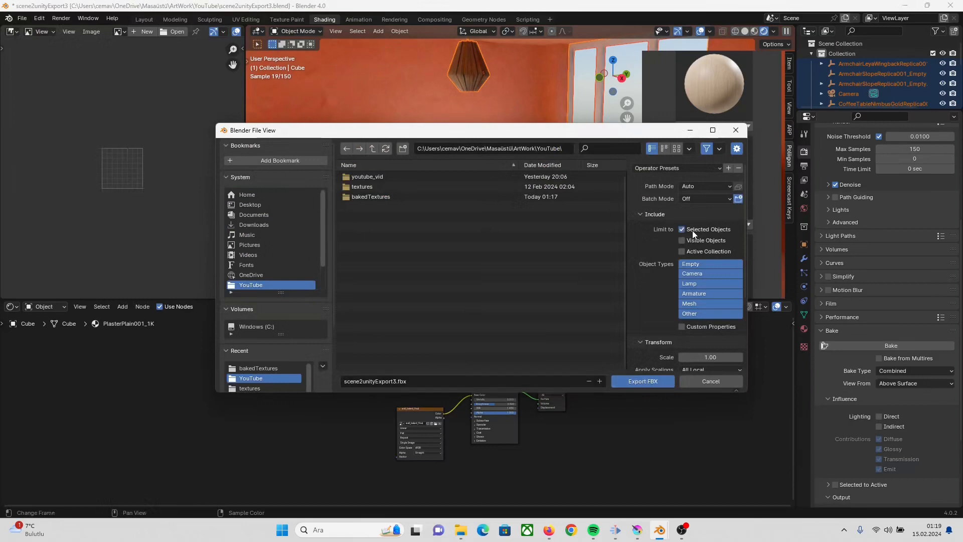
pyautogui.click(648, 381)
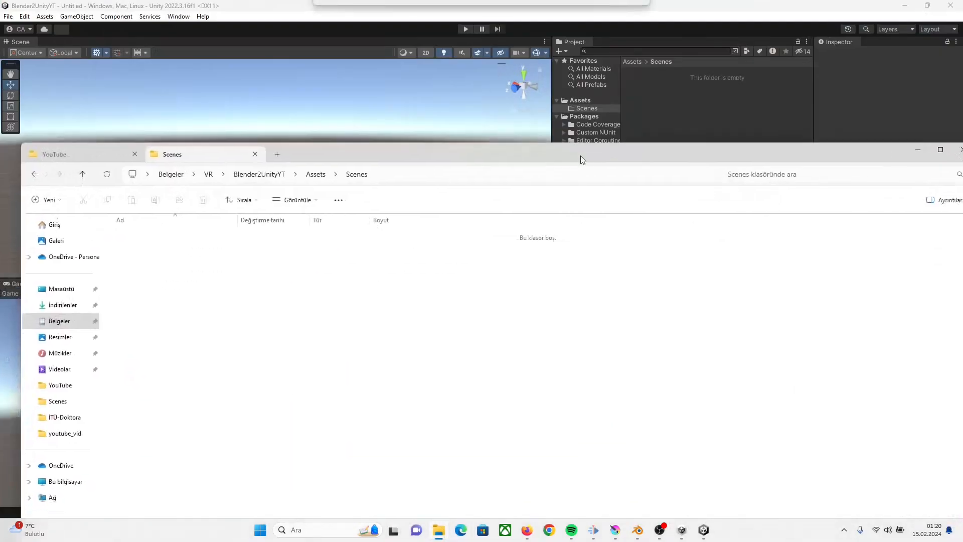
# Step: In File Explorer, locate the exported scene2unityExport3 FBX in the YouTube folder and look through the bakedTextures folder
pyautogui.moveTo(579, 155); pyautogui.dragTo(501, 1)
pyautogui.click(55, 8)
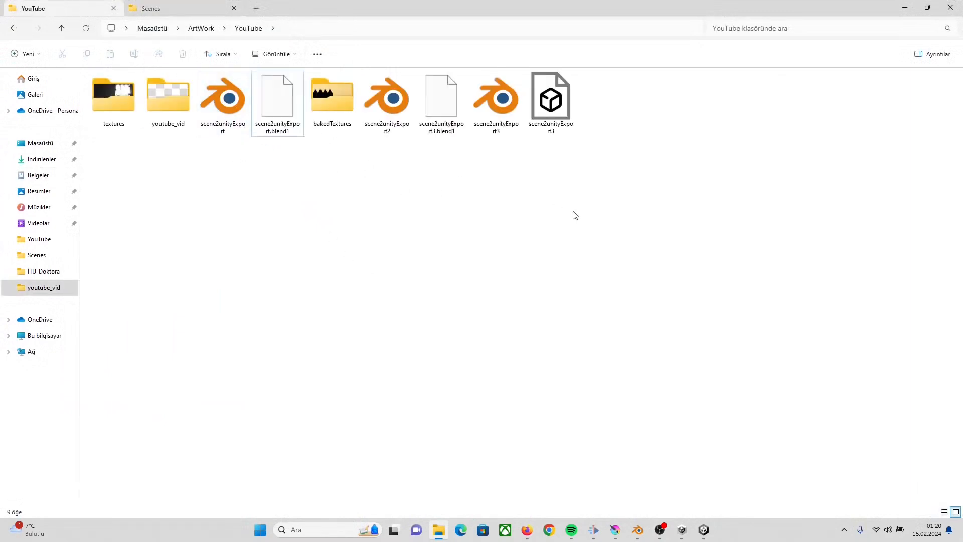
pyautogui.click(567, 125)
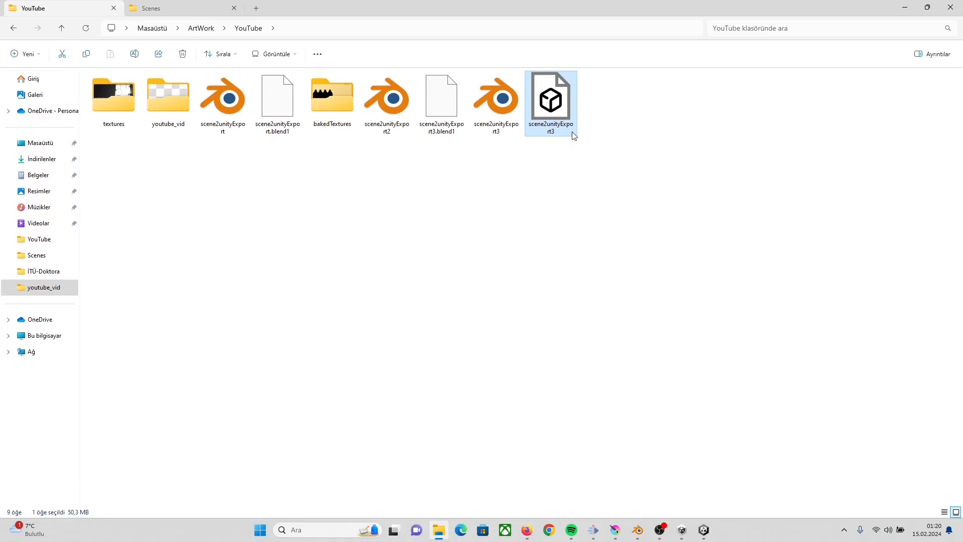
pyautogui.doubleClick(334, 113)
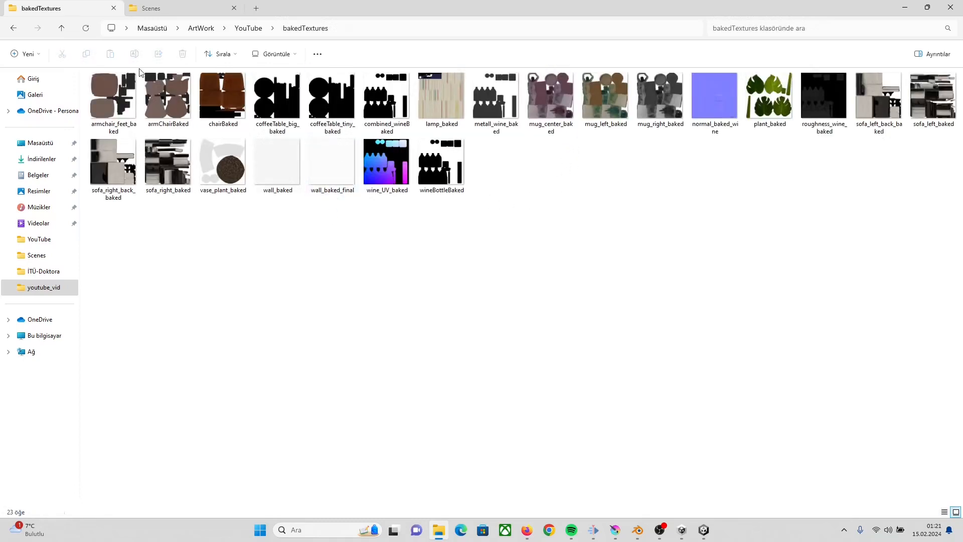
pyautogui.click(13, 28)
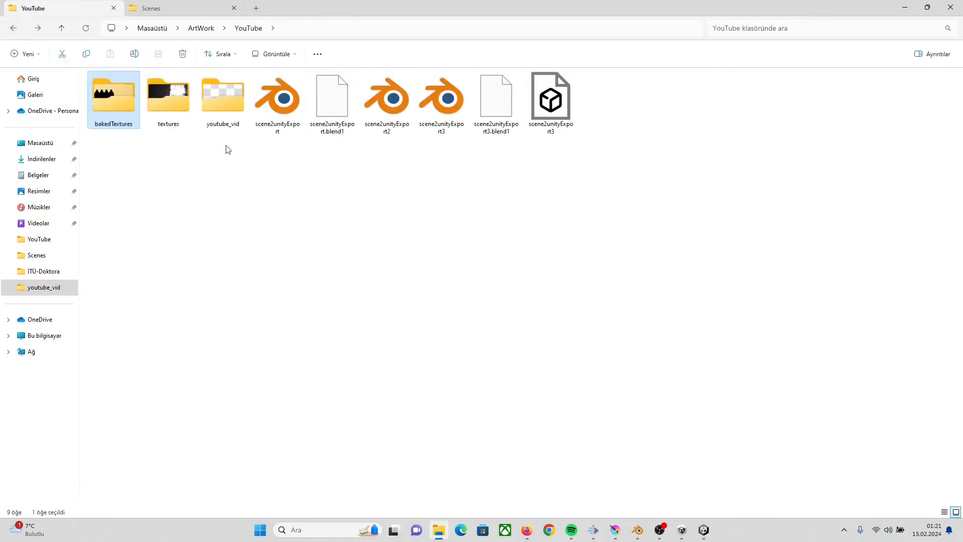
# Step: Copy the bakedTextures folder and the scene2unityExport3 FBX into the Assets/Scenes folder of the Blender2UnityYT project
pyautogui.keyDown('ctrl'); pyautogui.click(540, 112); pyautogui.keyUp('ctrl')
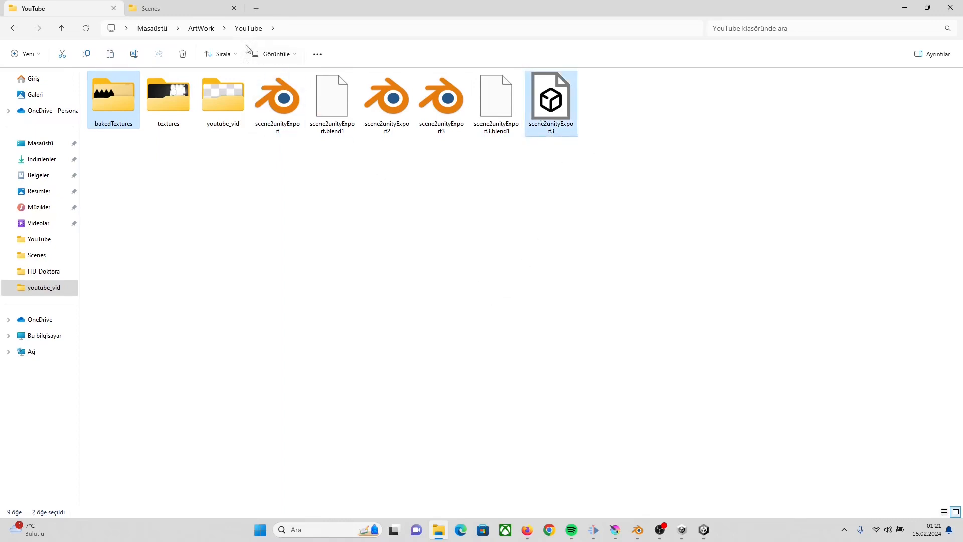
pyautogui.click(179, 10)
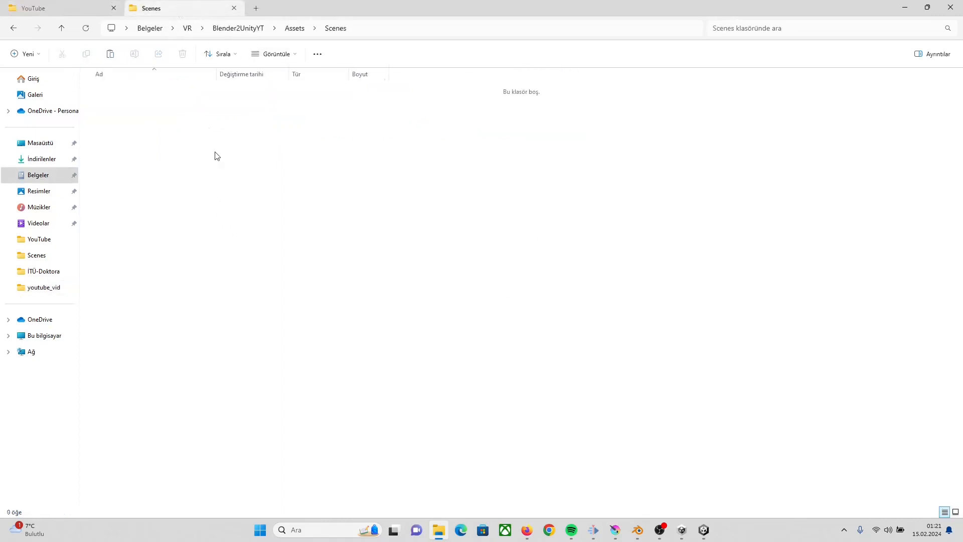
pyautogui.hotkey('ctrl', 'v')
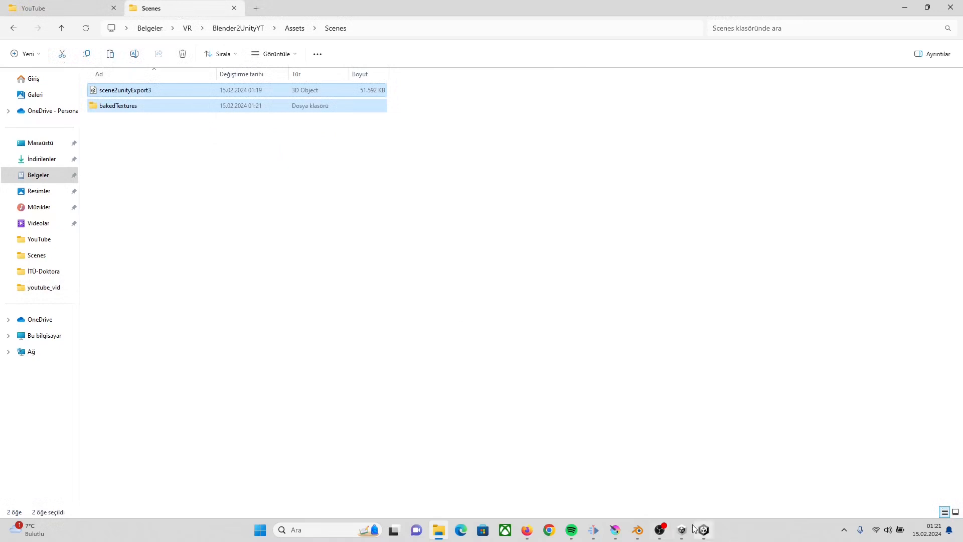
# Step: Switch to Unity and place the imported scene2unityExport3 model in the scene
pyautogui.click(703, 531)
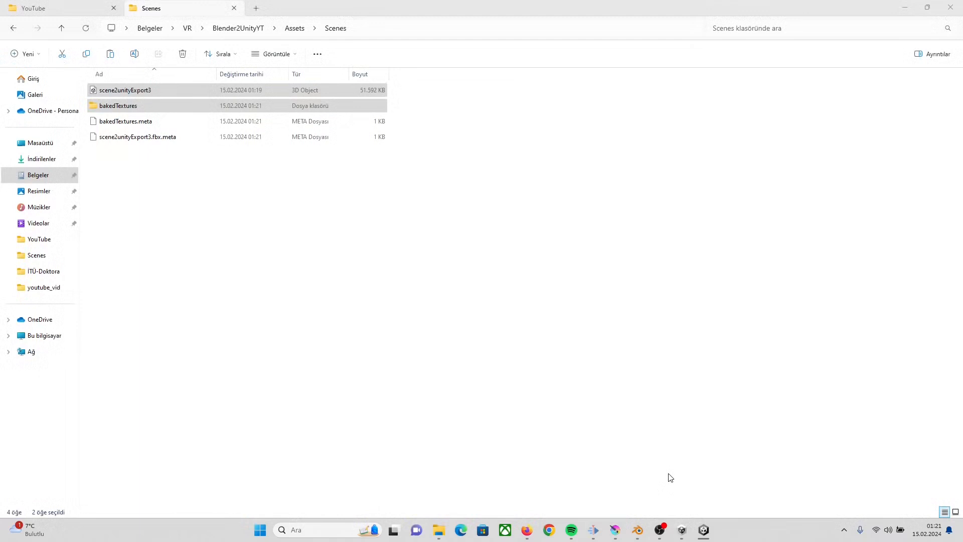
pyautogui.click(671, 477)
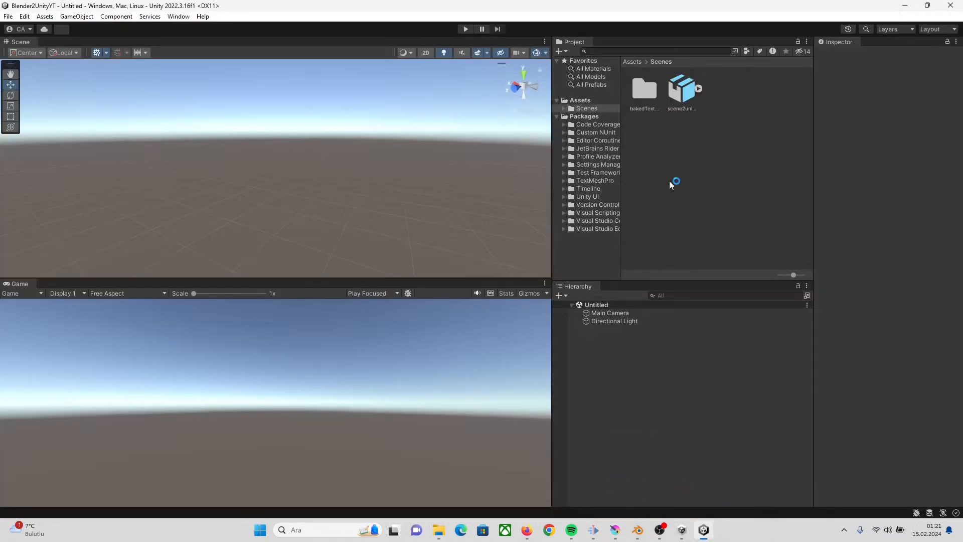
pyautogui.click(640, 81)
pyautogui.click(682, 141)
pyautogui.click(689, 104)
pyautogui.moveTo(691, 98); pyautogui.dragTo(237, 209)
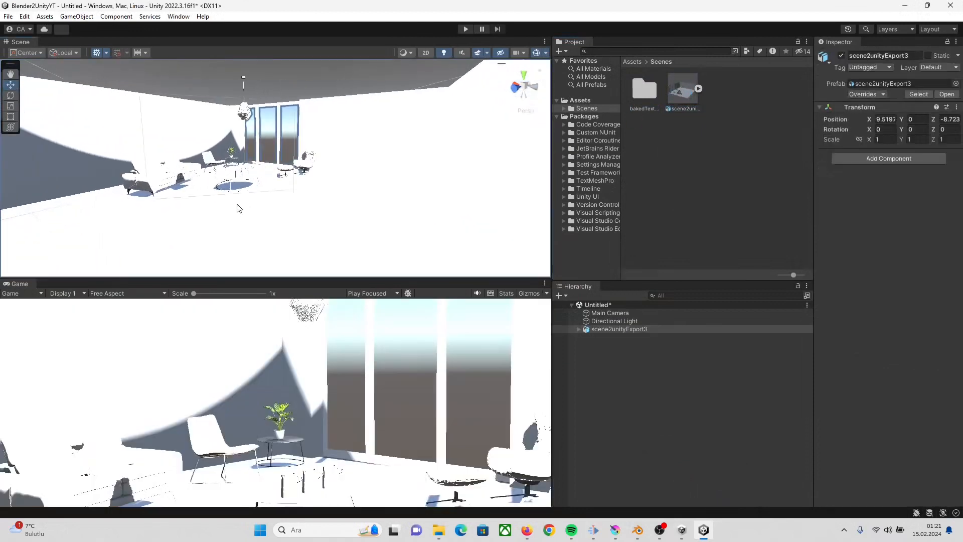
# Step: Delete the imported Light object from the scene2unityExport3 hierarchy
pyautogui.click(579, 329)
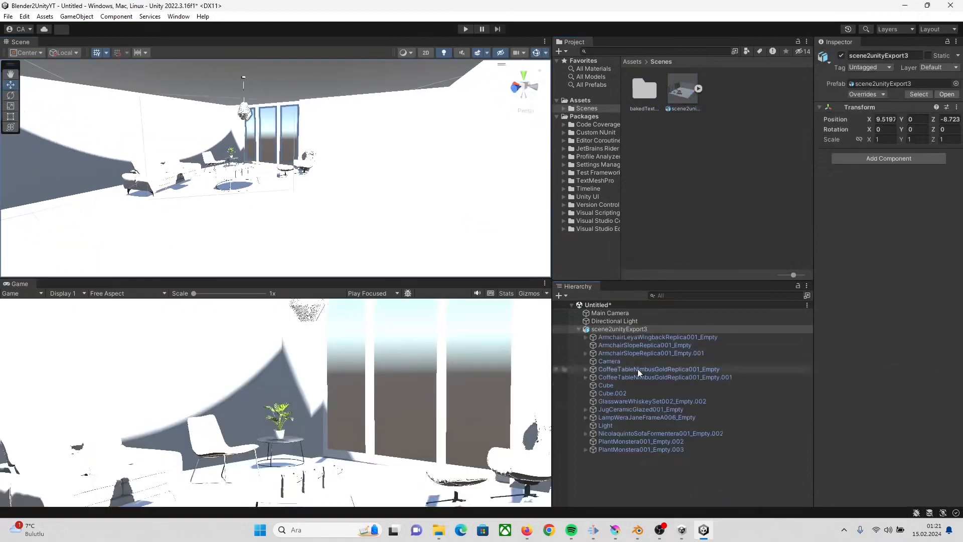
pyautogui.click(615, 426)
pyautogui.press('Delete')
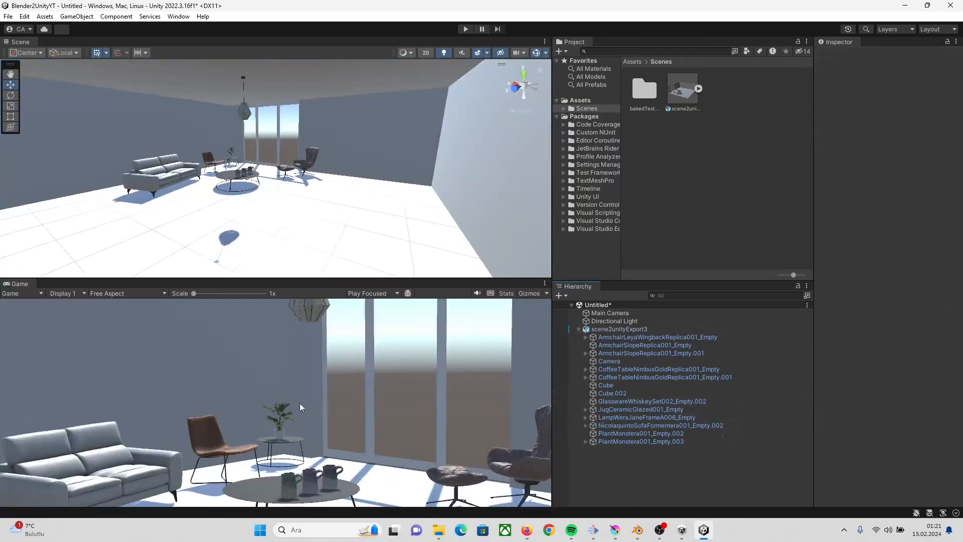
# Step: Look through the bakedTextures assets and try to apply the two baked wall textures to the room's walls
pyautogui.click(371, 137)
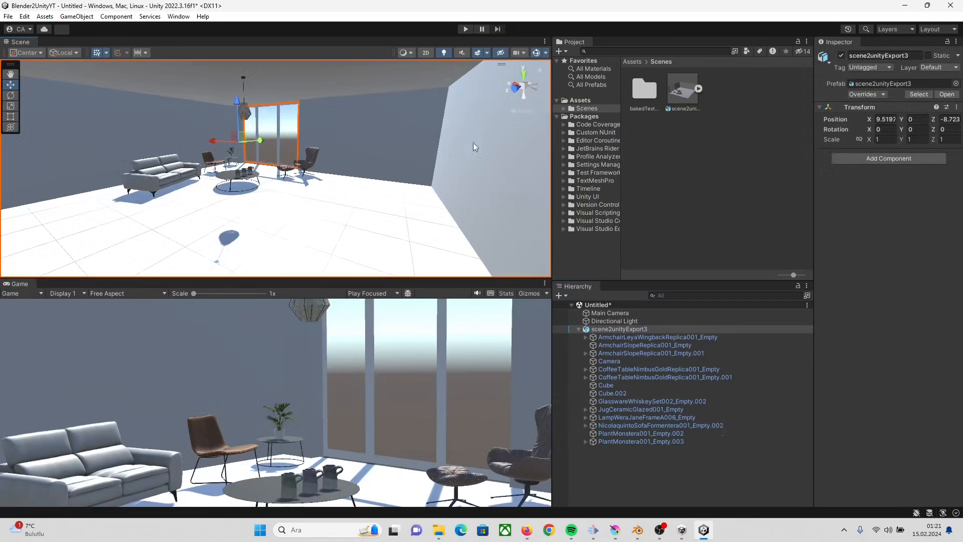
pyautogui.click(475, 147)
pyautogui.doubleClick(643, 90)
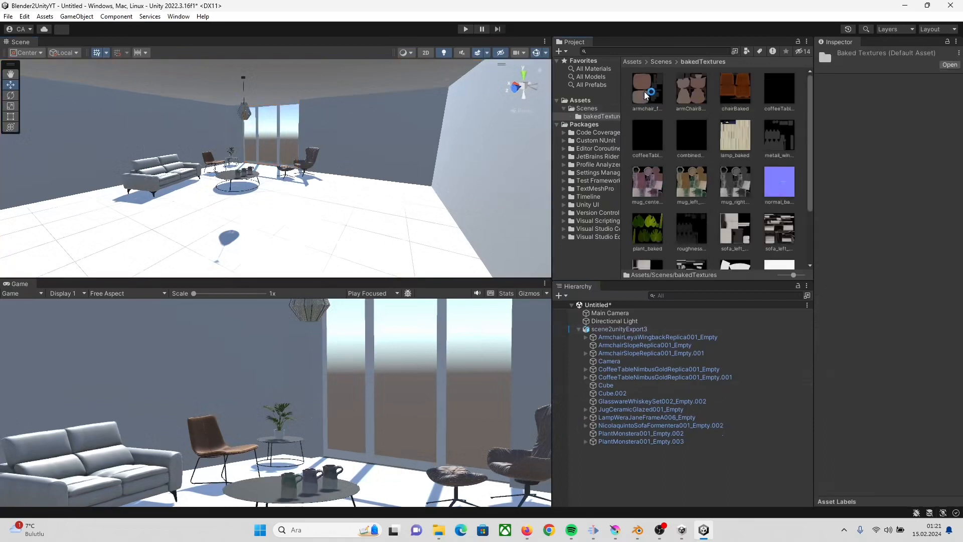
pyautogui.scroll(-3, 733, 183)
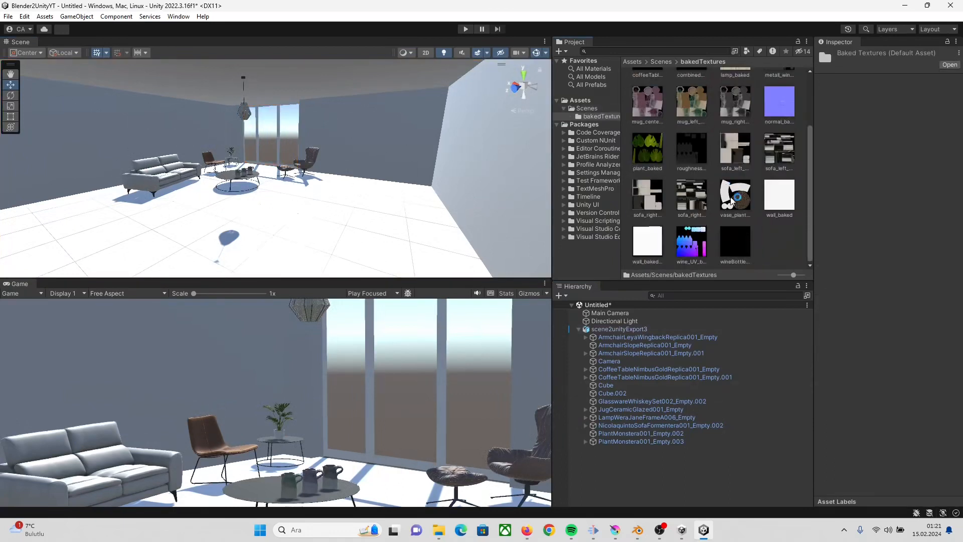
pyautogui.scroll(3, 733, 196)
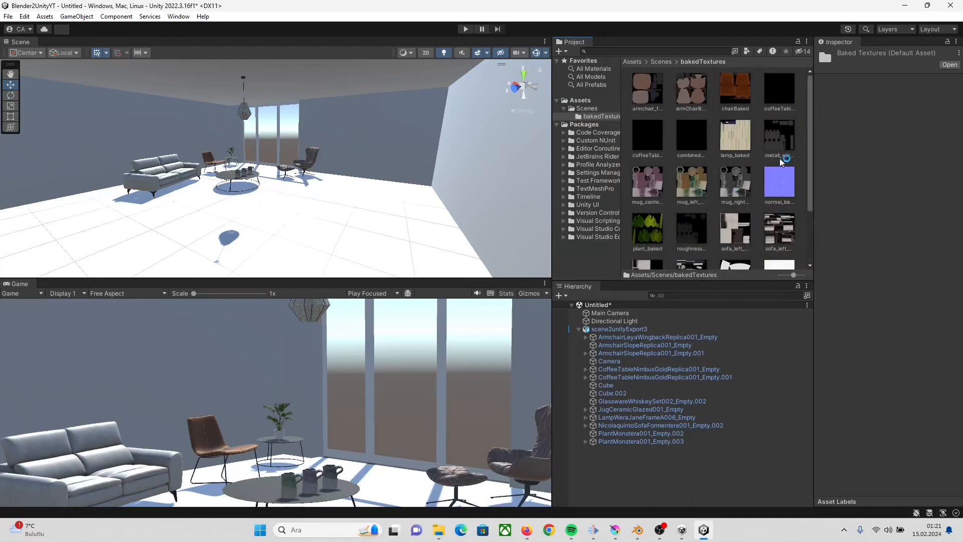
pyautogui.scroll(-3, 780, 163)
pyautogui.moveTo(640, 246); pyautogui.dragTo(387, 141)
pyautogui.moveTo(789, 203); pyautogui.dragTo(416, 135)
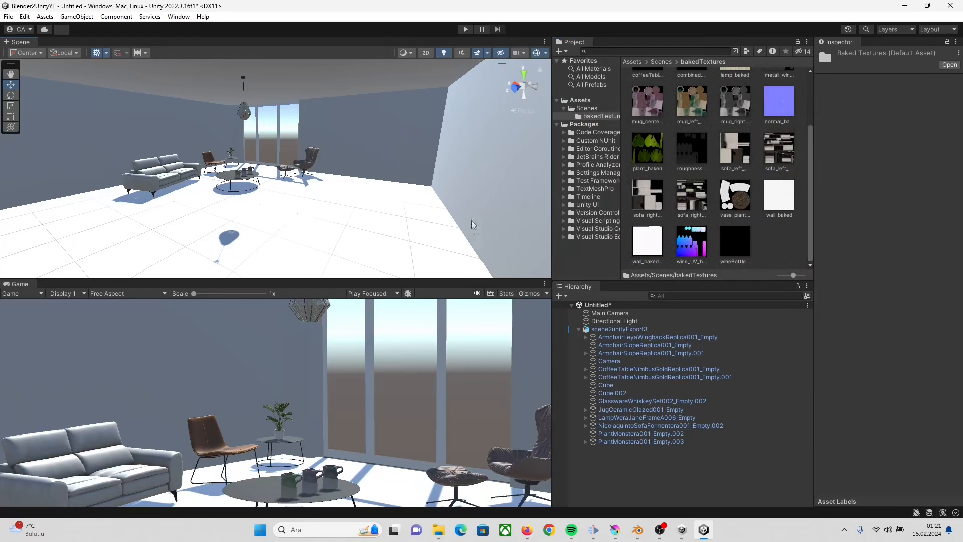
# Step: Switch to Blender and compare the node setups of the room cube's StuccoRoughCast001_1K and PlasterPlain001_1K materials
pyautogui.click(639, 529)
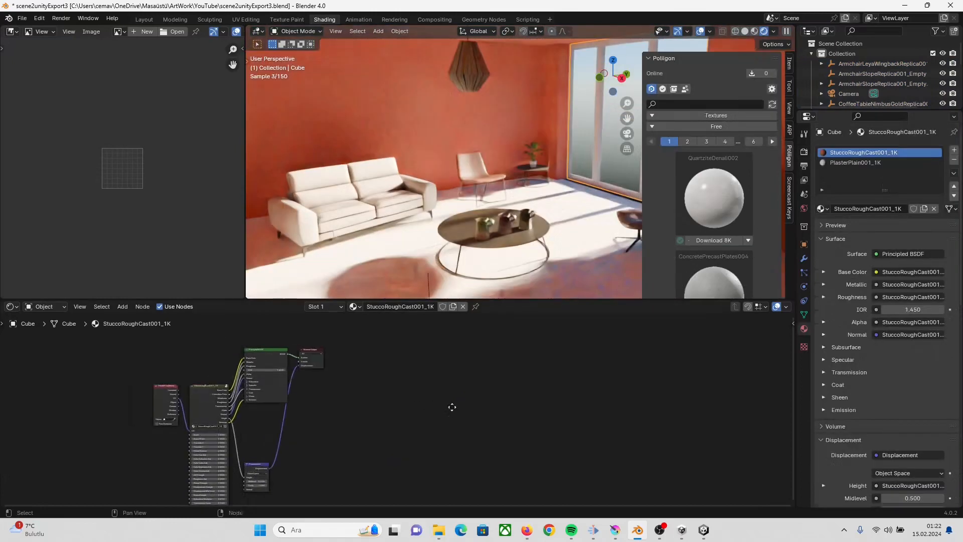
pyautogui.moveTo(452, 407); pyautogui.dragTo(483, 405, button='middle')
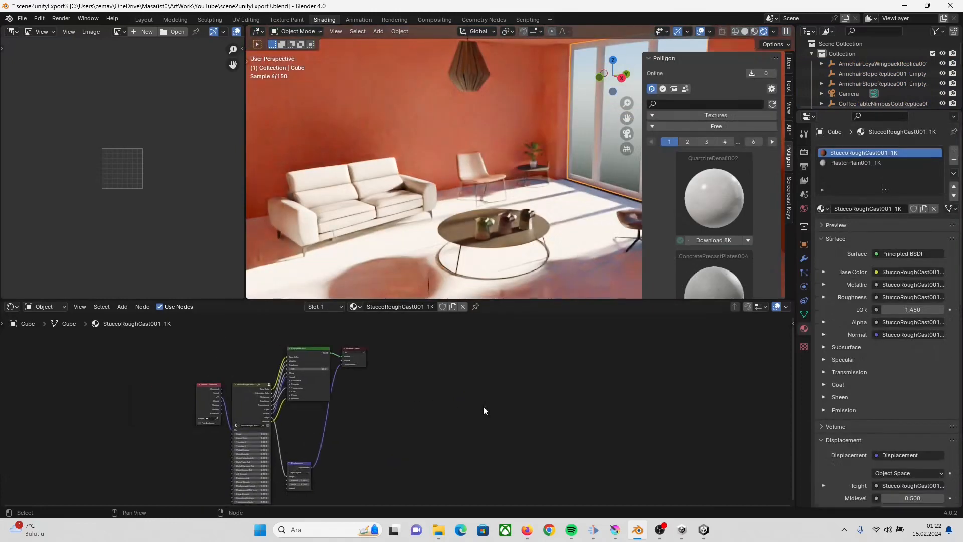
pyautogui.click(860, 163)
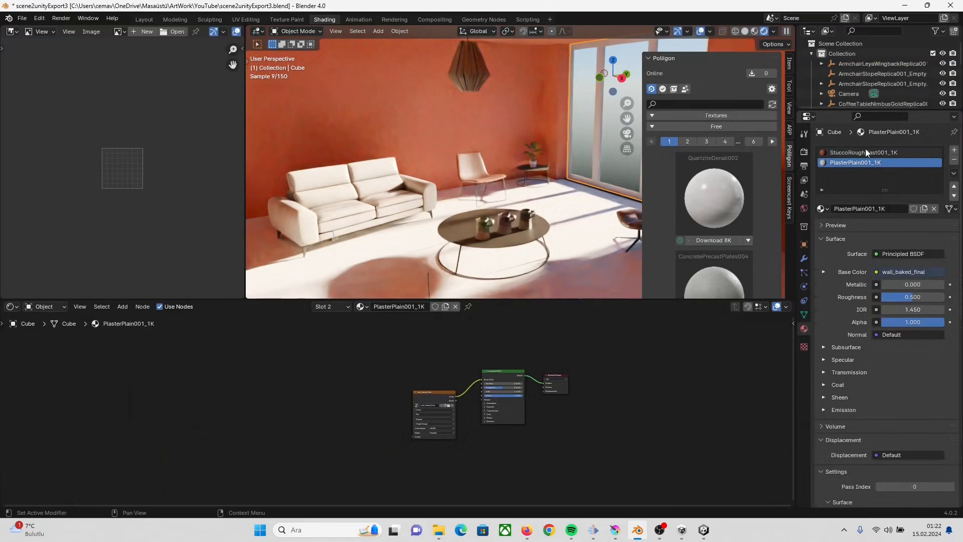
pyautogui.click(865, 151)
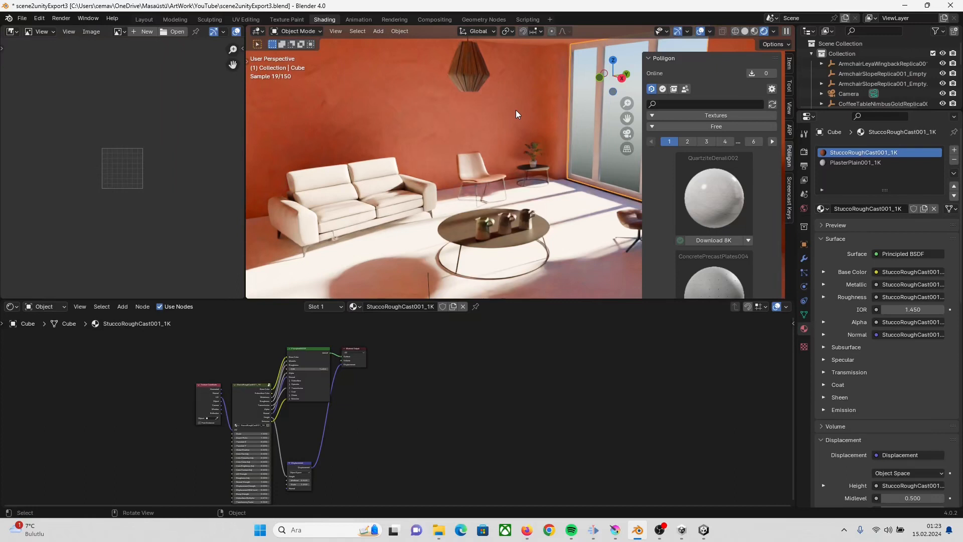
pyautogui.moveTo(540, 185); pyautogui.dragTo(544, 203, button='middle')
pyautogui.scroll(7, 547, 202)
pyautogui.scroll(-4, 548, 203)
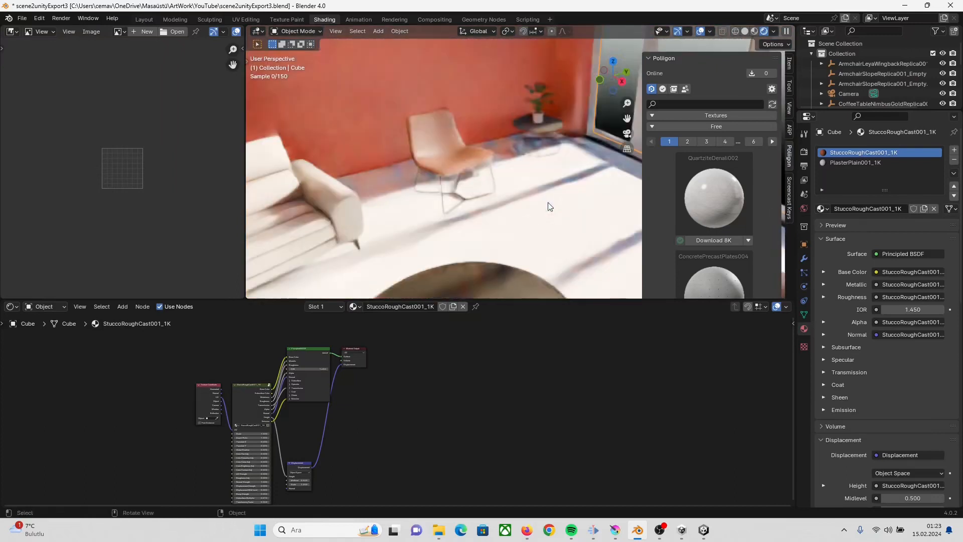
pyautogui.scroll(-3, 547, 203)
pyautogui.click(859, 166)
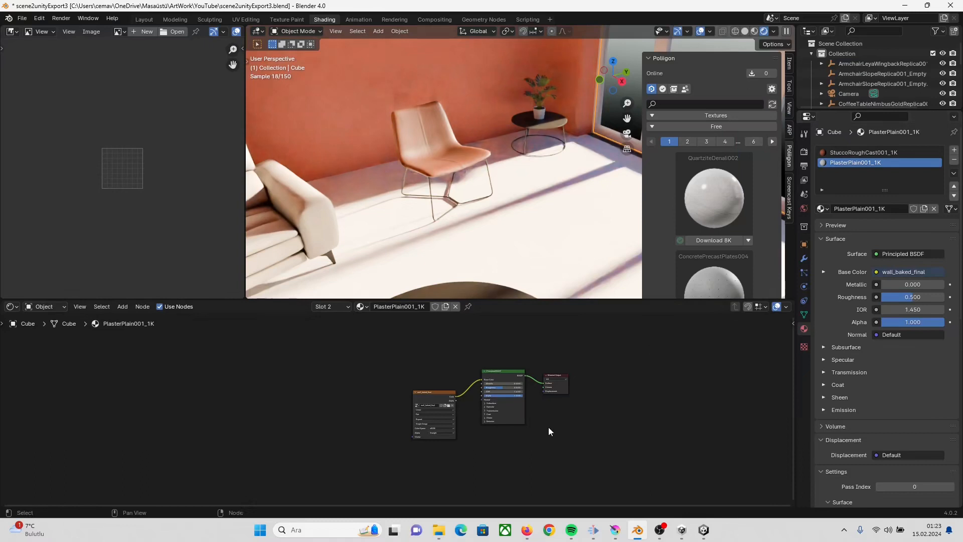
# Step: Rebuild the room's StuccoRoughCast001_1K material with the wall_everythingexceptbottom_baked image as base color, and save the baked image
pyautogui.click(863, 152)
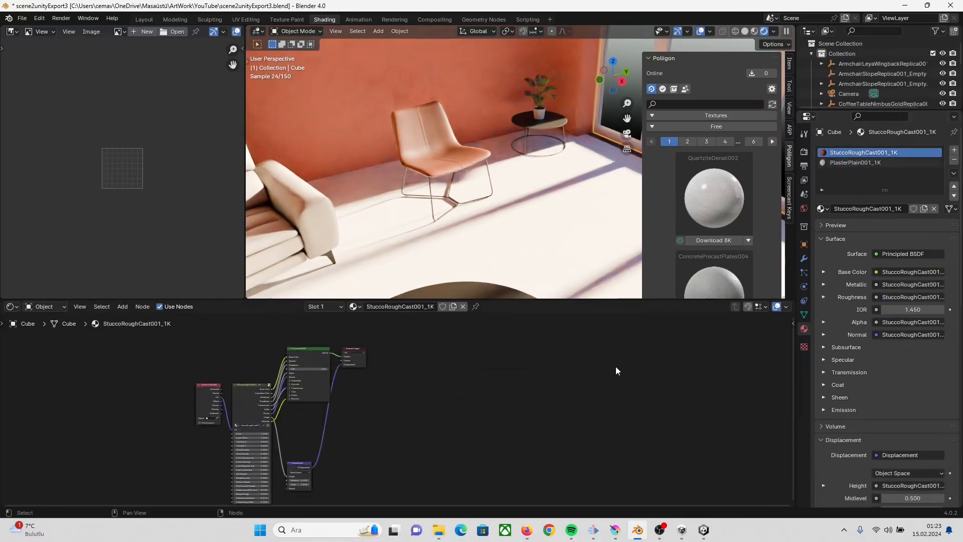
pyautogui.scroll(-1, 485, 385)
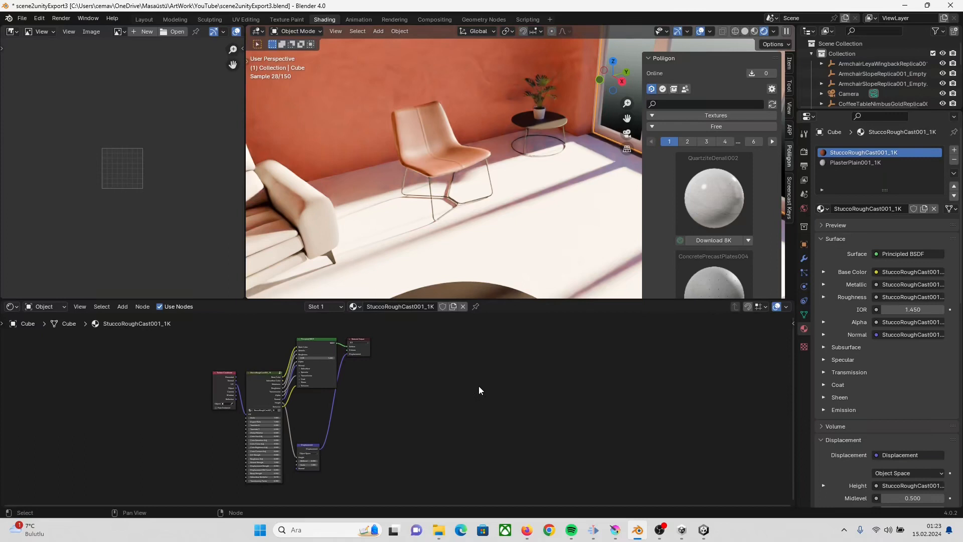
pyautogui.hotkey('shift', 'a')
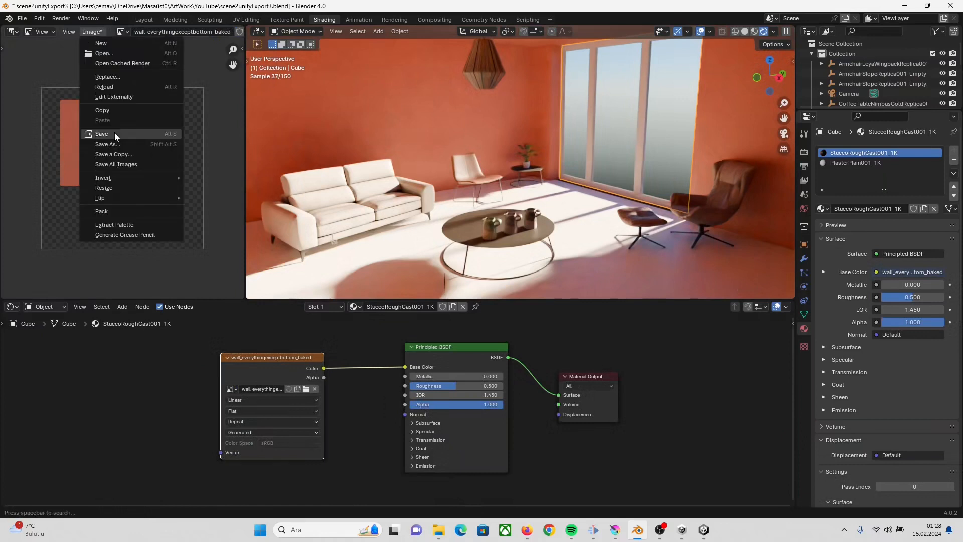
pyautogui.click(113, 133)
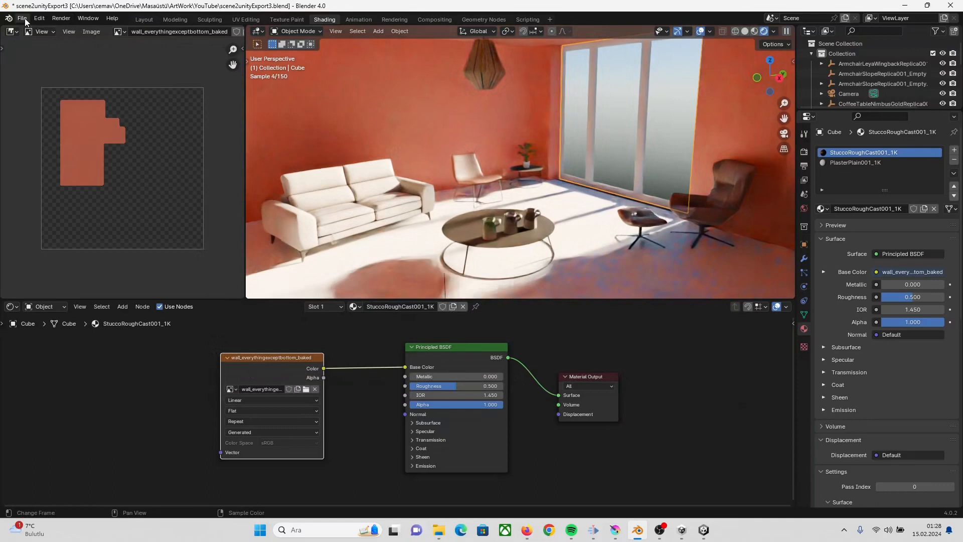
# Step: Check the PlasterPlain001_1K material's node setup and display its wall_baked_final texture in the image editor
pyautogui.scroll(-4, 426, 164)
pyautogui.scroll(5, 426, 166)
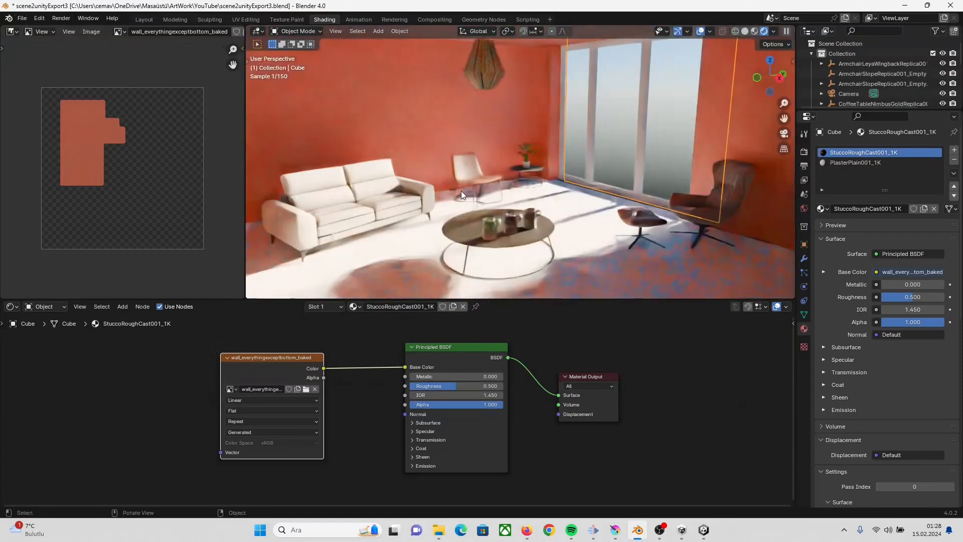
pyautogui.scroll(1, 461, 191)
pyautogui.scroll(-3, 461, 190)
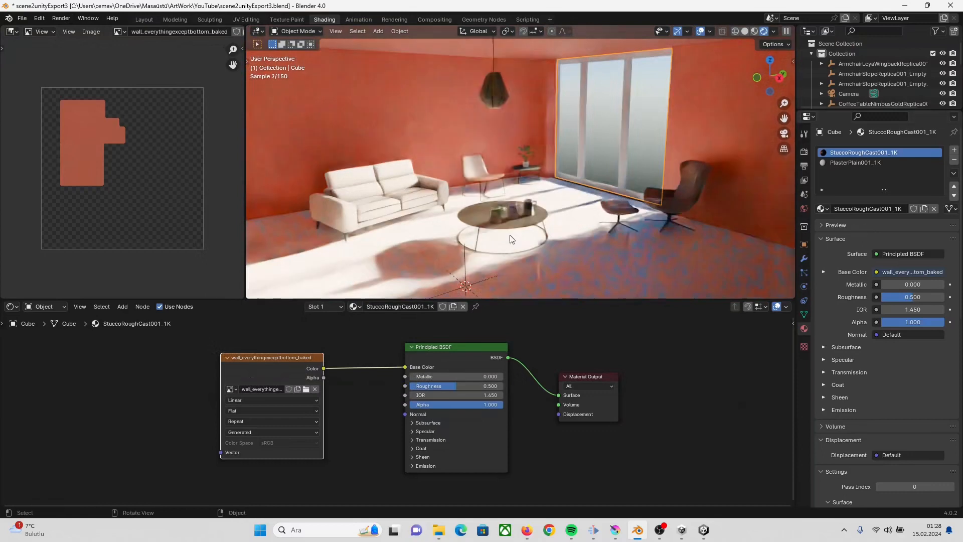
pyautogui.click(866, 162)
pyautogui.scroll(-3, 283, 393)
pyautogui.moveTo(259, 396); pyautogui.dragTo(359, 376, button='middle')
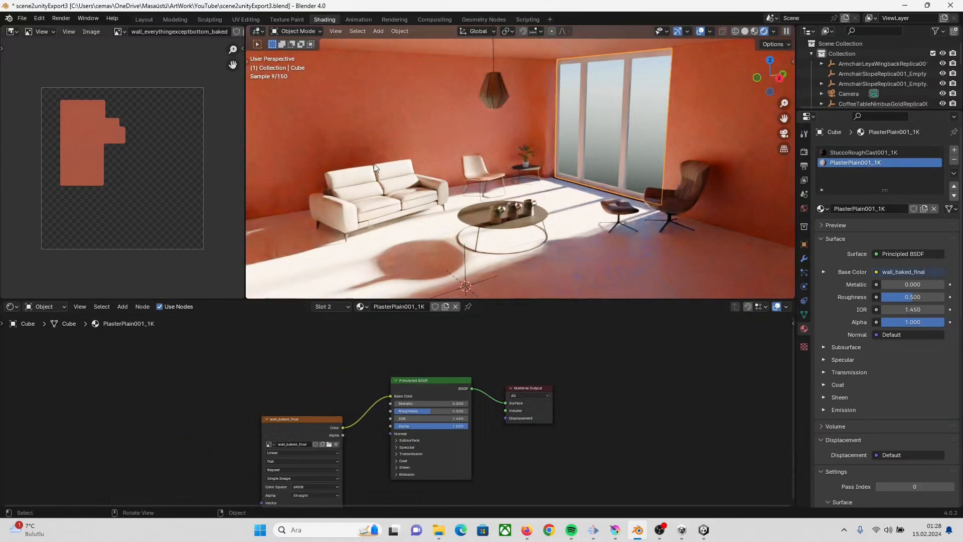
pyautogui.scroll(6, 395, 411)
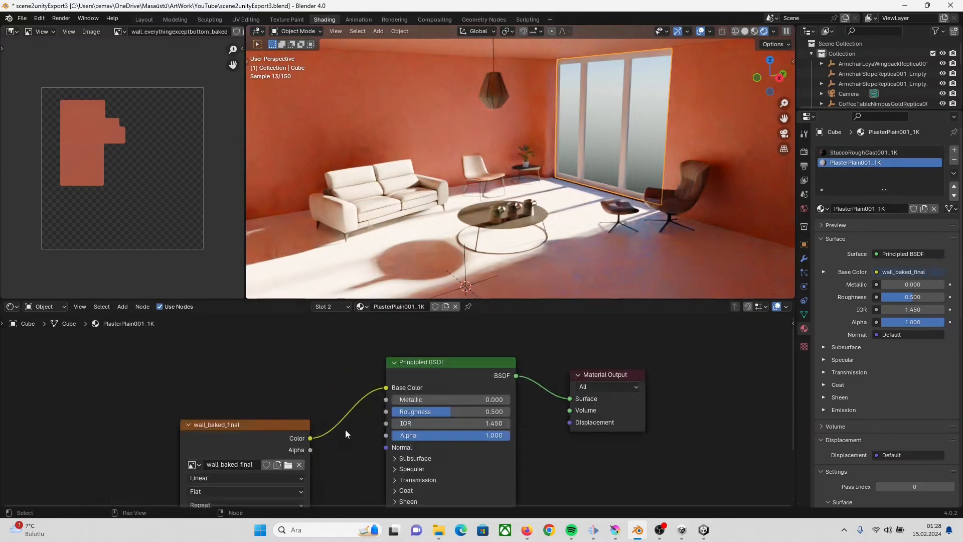
pyautogui.moveTo(245, 439); pyautogui.dragTo(317, 360, button='middle')
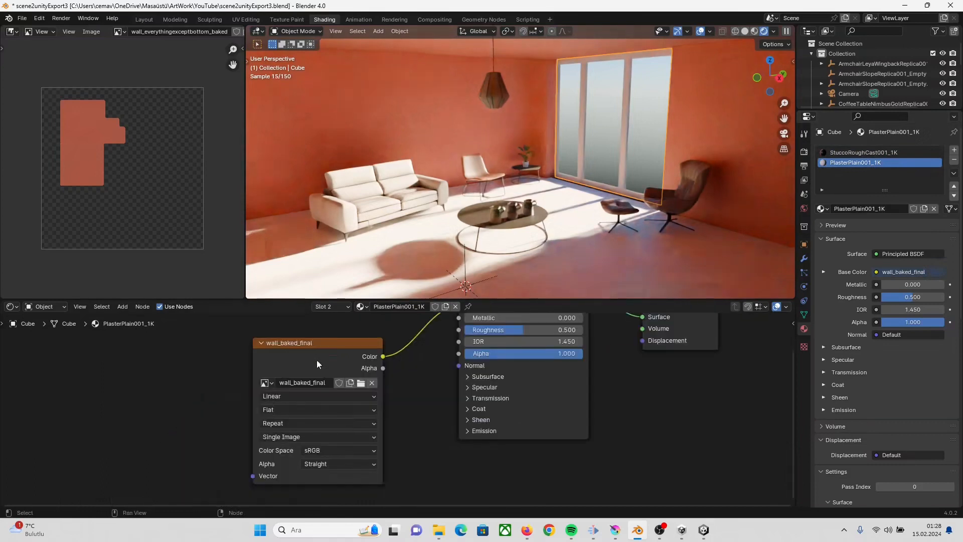
pyautogui.click(125, 31)
pyautogui.click(151, 104)
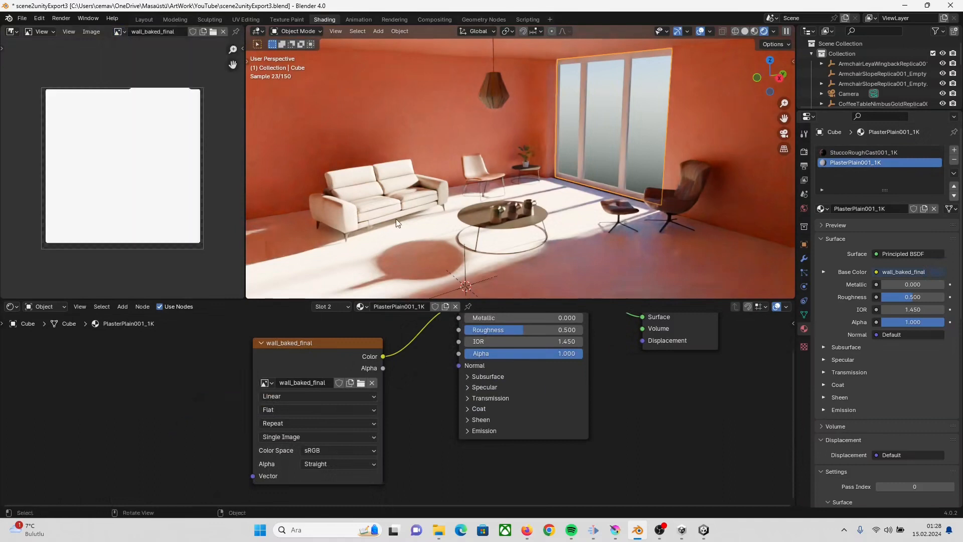
# Step: Review the StuccoRoughCast001_1K nodes, display the wall_everythingexceptbottom_baked image, and save the scene2unityExport3.blend file
pyautogui.scroll(-1, 412, 255)
pyautogui.scroll(1, 403, 253)
pyautogui.moveTo(394, 249); pyautogui.dragTo(390, 234, button='middle')
pyautogui.scroll(1, 408, 248)
pyautogui.scroll(2, 408, 248)
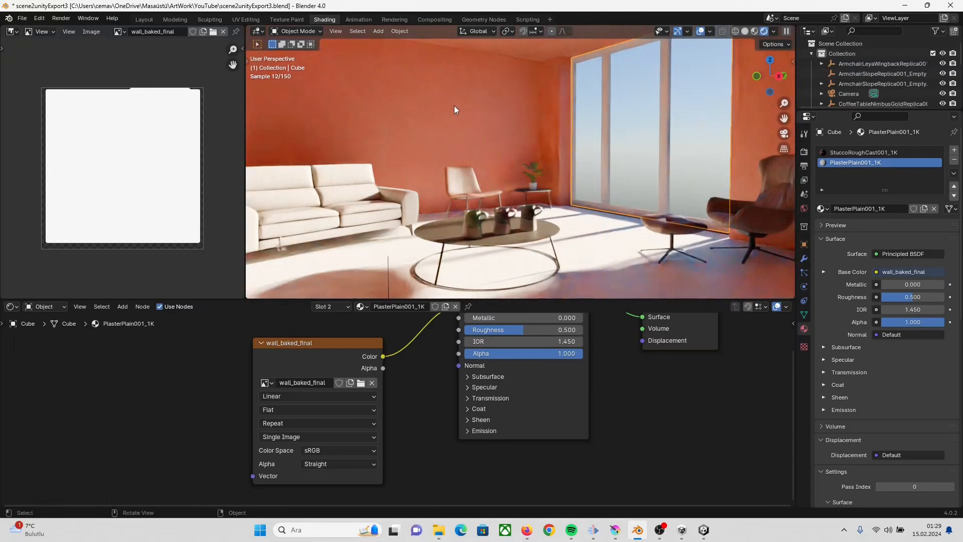
pyautogui.click(845, 153)
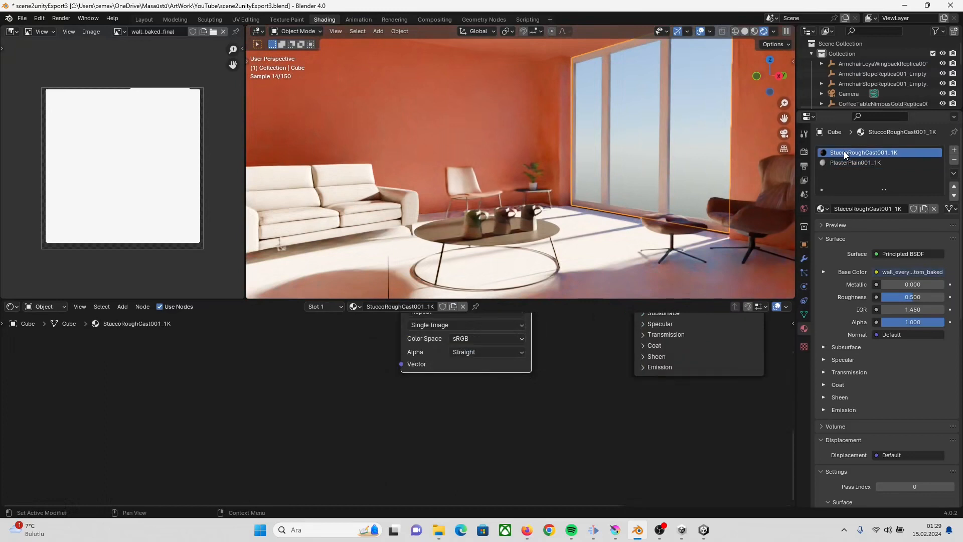
pyautogui.scroll(-1, 308, 402)
pyautogui.press('Home')
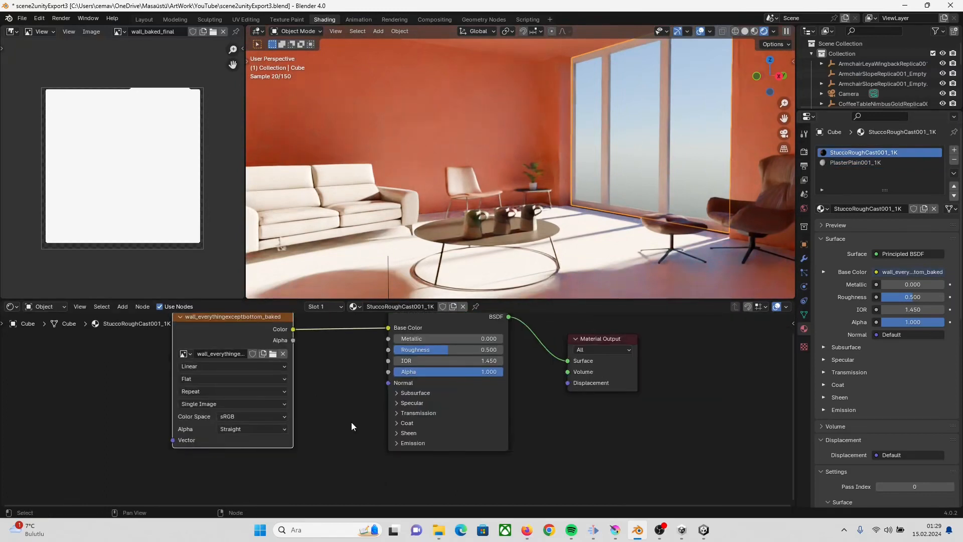
pyautogui.click(120, 31)
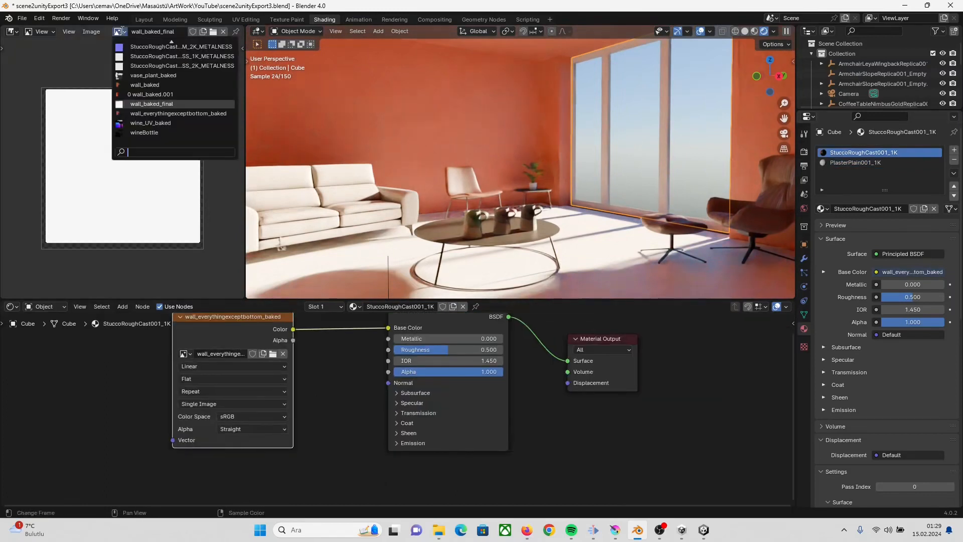
pyautogui.click(187, 115)
pyautogui.click(22, 18)
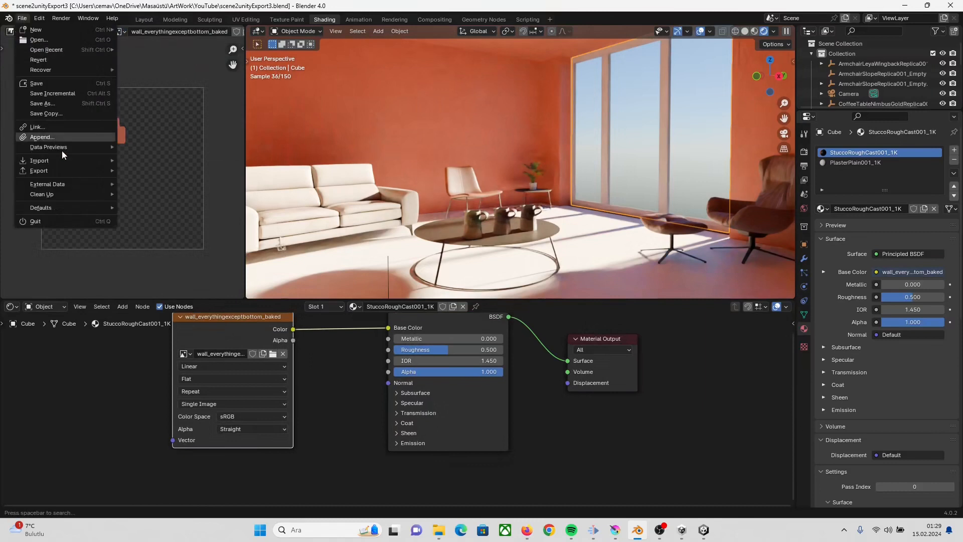
pyautogui.click(43, 80)
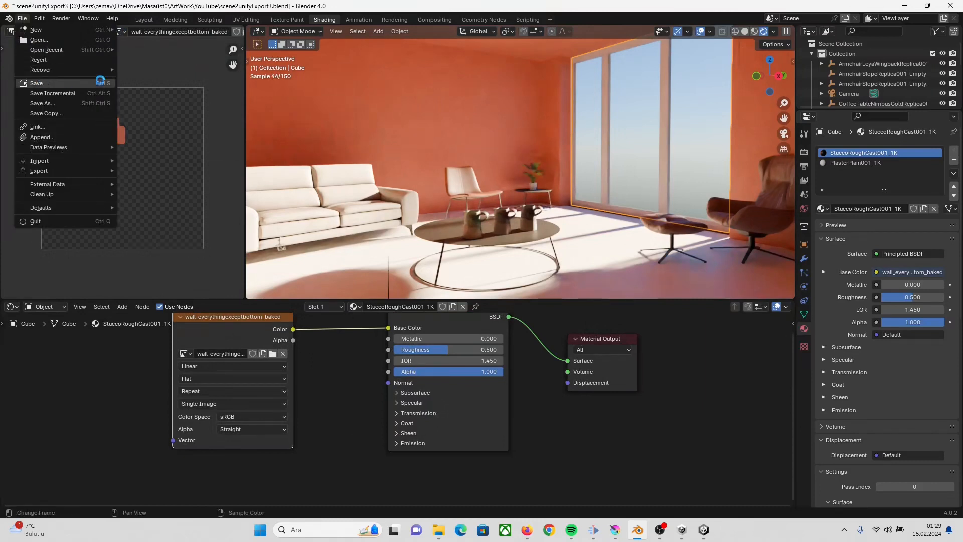
pyautogui.click(22, 18)
pyautogui.moveTo(70, 170)
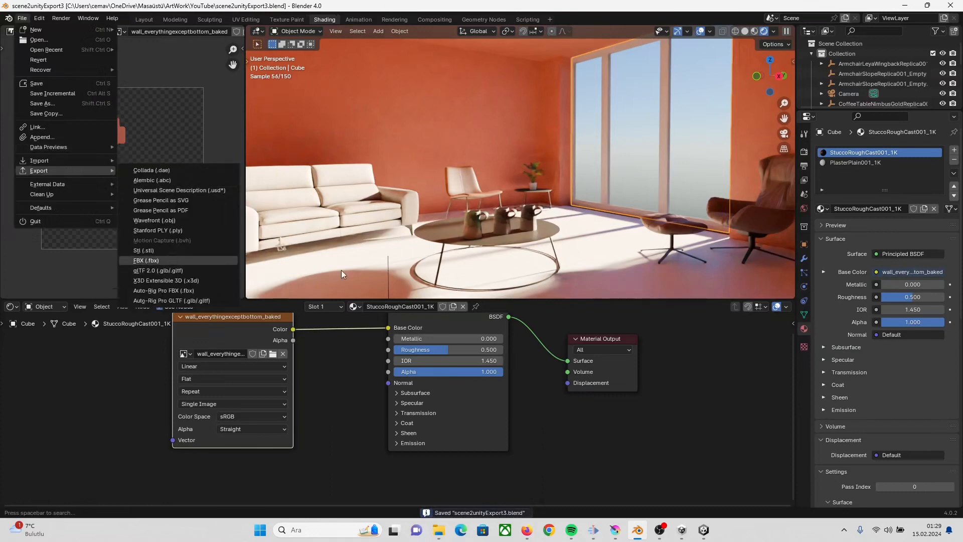
pyautogui.press('Return')
pyautogui.click(397, 379)
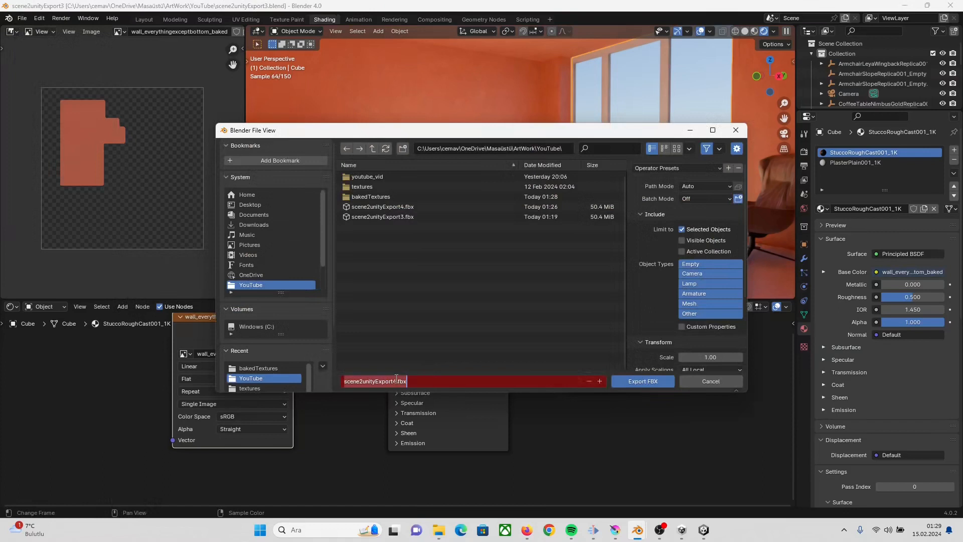
pyautogui.click(397, 379)
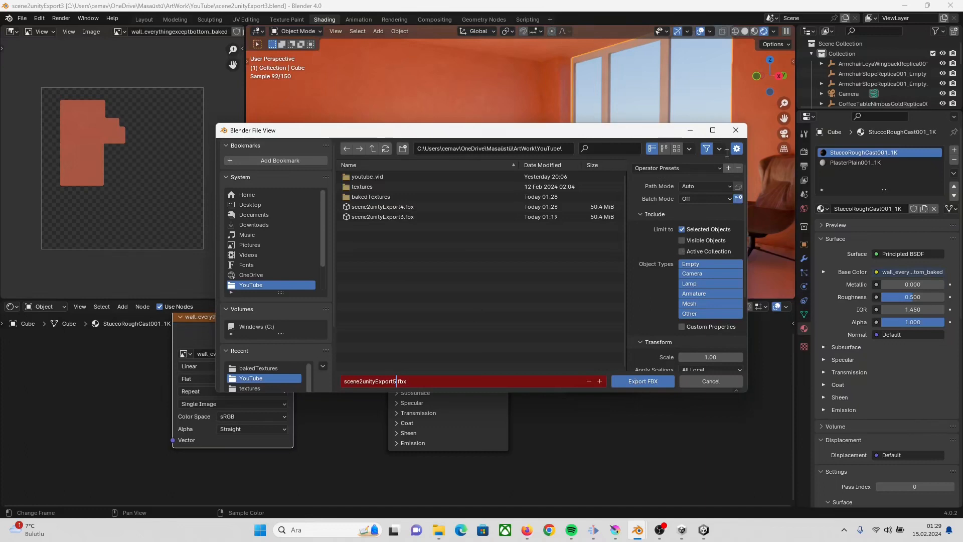
pyautogui.press('Return')
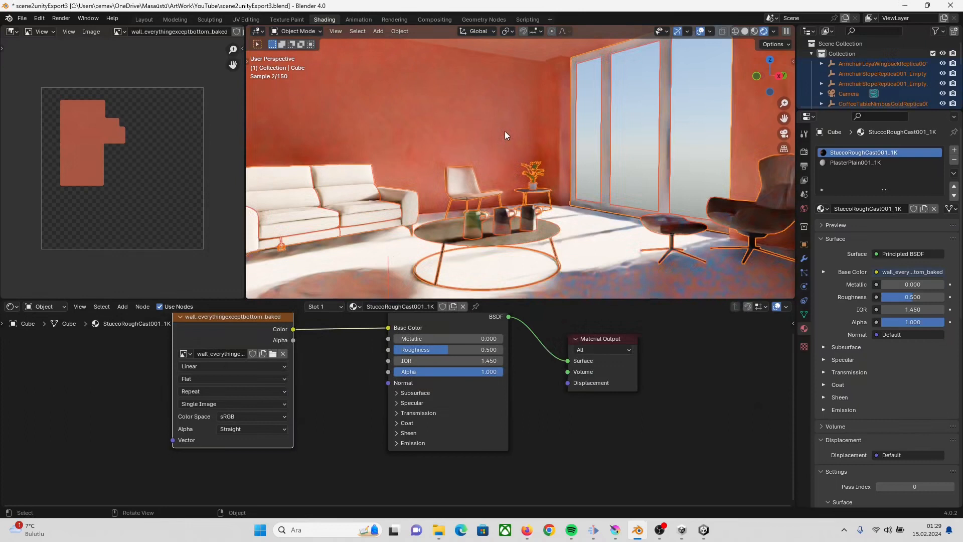
# Step: Export the selected scene objects in FBX format as scene2unityExport5.fbx to the YouTube folder
pyautogui.click(28, 20)
pyautogui.moveTo(55, 169)
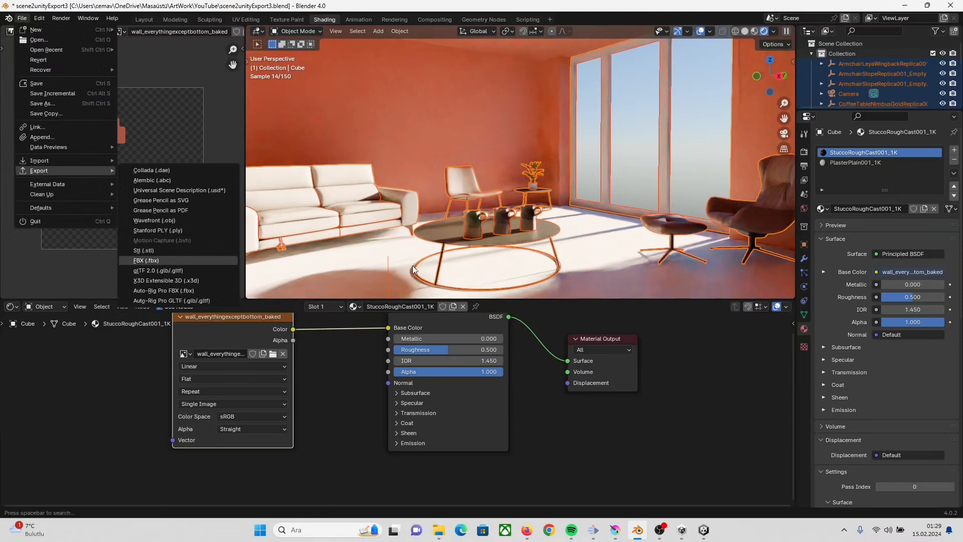
pyautogui.press('Return')
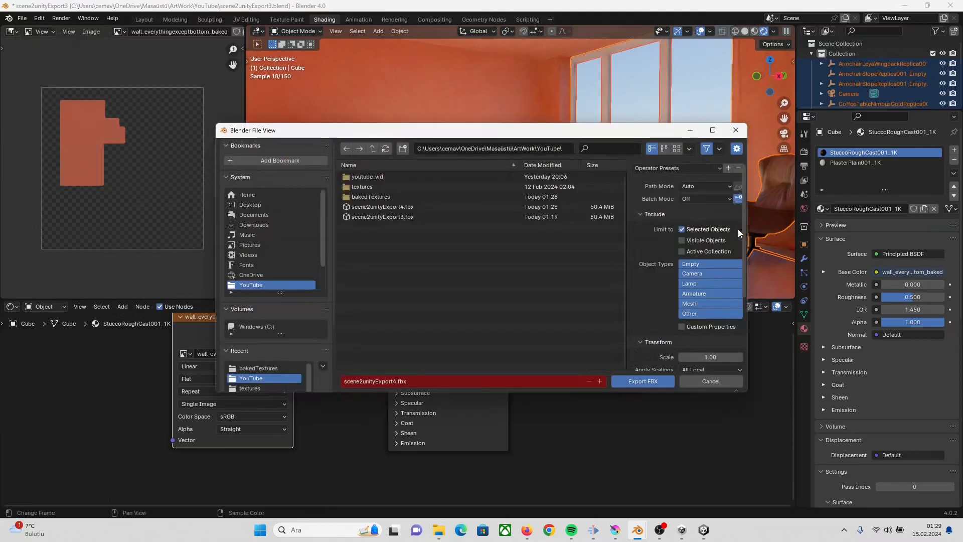
pyautogui.click(390, 382)
pyautogui.click(396, 381)
pyautogui.press('BackSpace')
pyautogui.write('5')
pyautogui.click(644, 381)
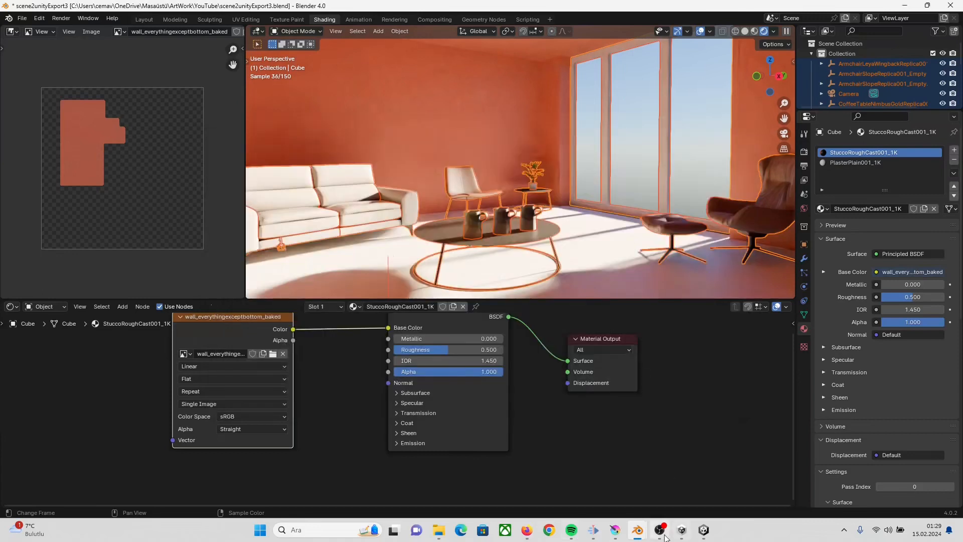
# Step: Switch to File Explorer and delete the old bakedTextures folder, scene2unityExport4 model and their meta files from the Unity project's Scenes folder
pyautogui.click(439, 529)
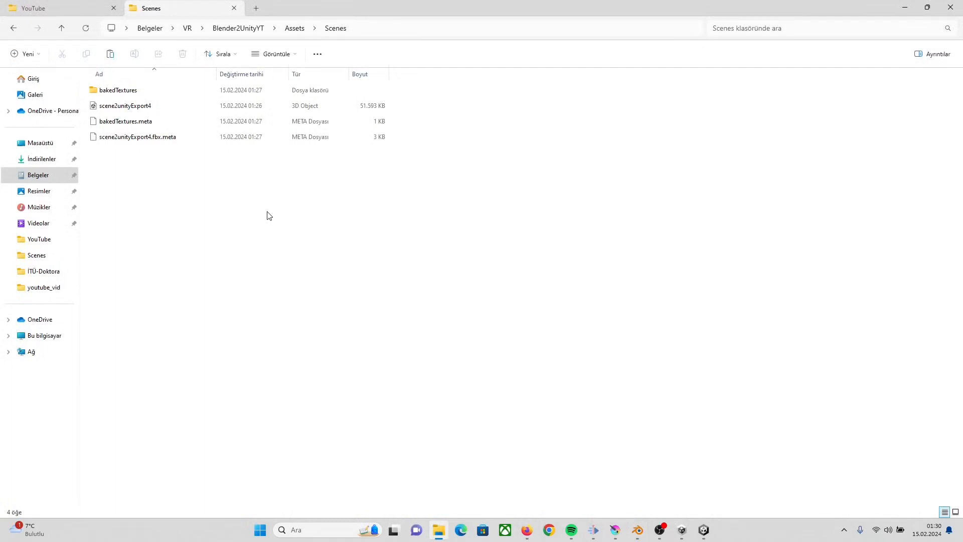
pyautogui.moveTo(278, 225); pyautogui.dragTo(87, 80)
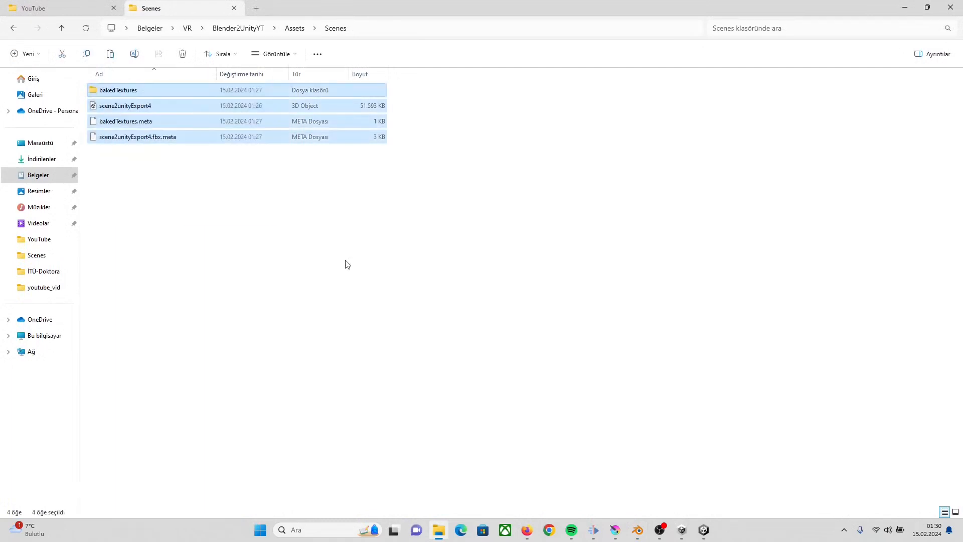
pyautogui.press('Delete')
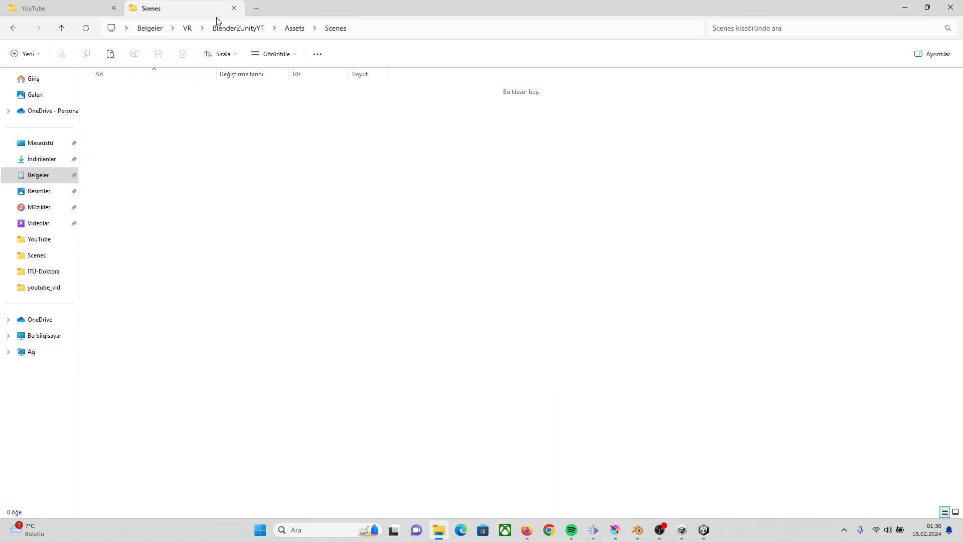
# Step: Copy the bakedTextures folder and the scene2unityExport5 model from the YouTube folder into the Unity project's Scenes folder
pyautogui.click(41, 8)
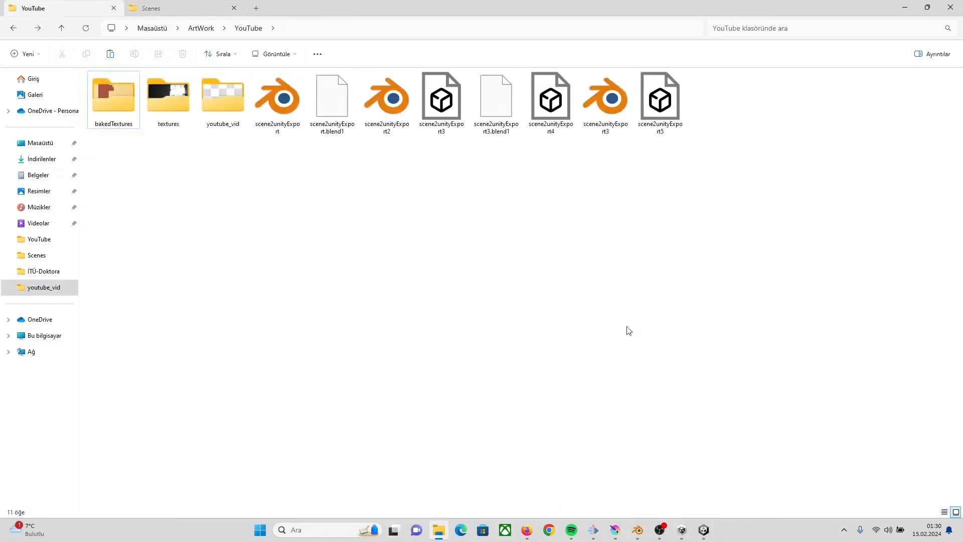
pyautogui.click(638, 530)
pyautogui.moveTo(591, 236); pyautogui.dragTo(611, 244, button='middle')
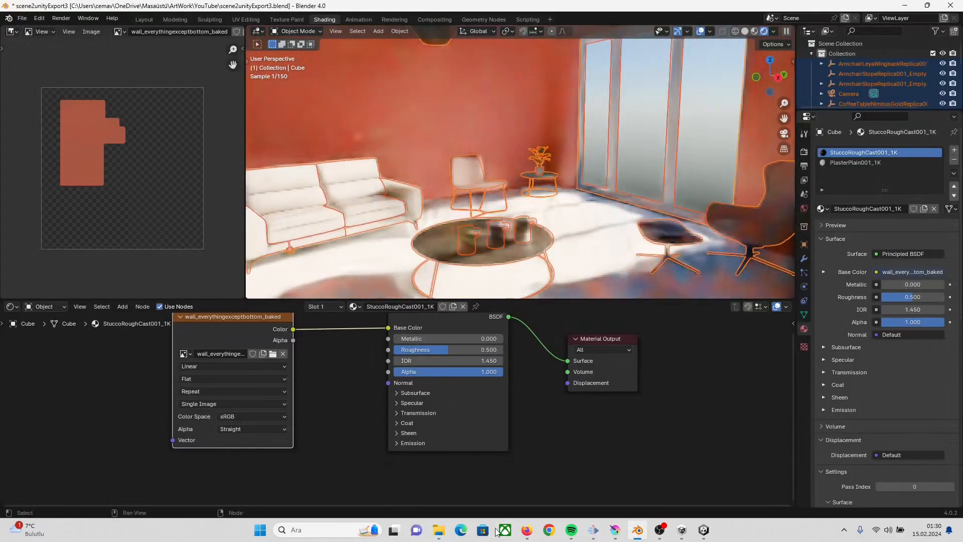
pyautogui.hotkey('alt', 'Tab')
pyautogui.click(671, 103)
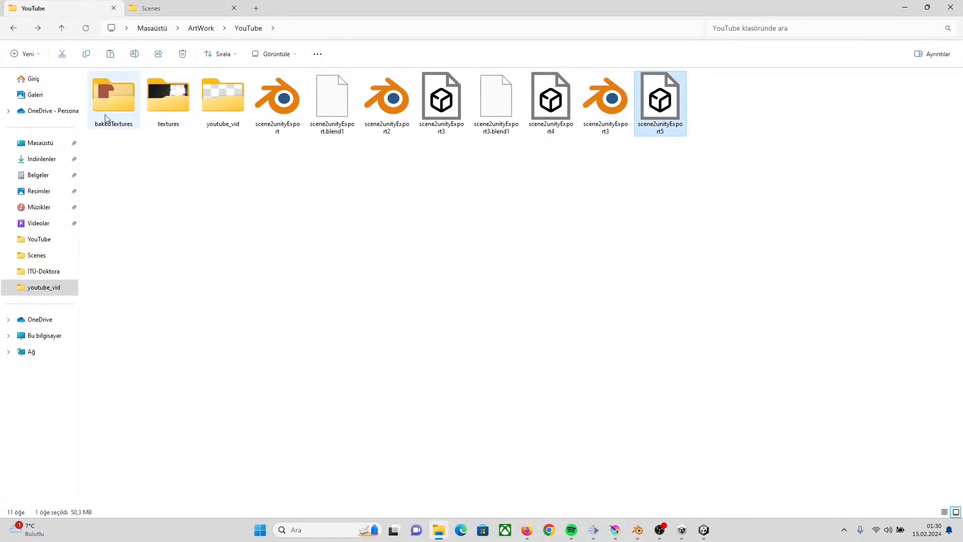
pyautogui.keyDown('ctrl'); pyautogui.click(115, 104); pyautogui.keyUp('ctrl')
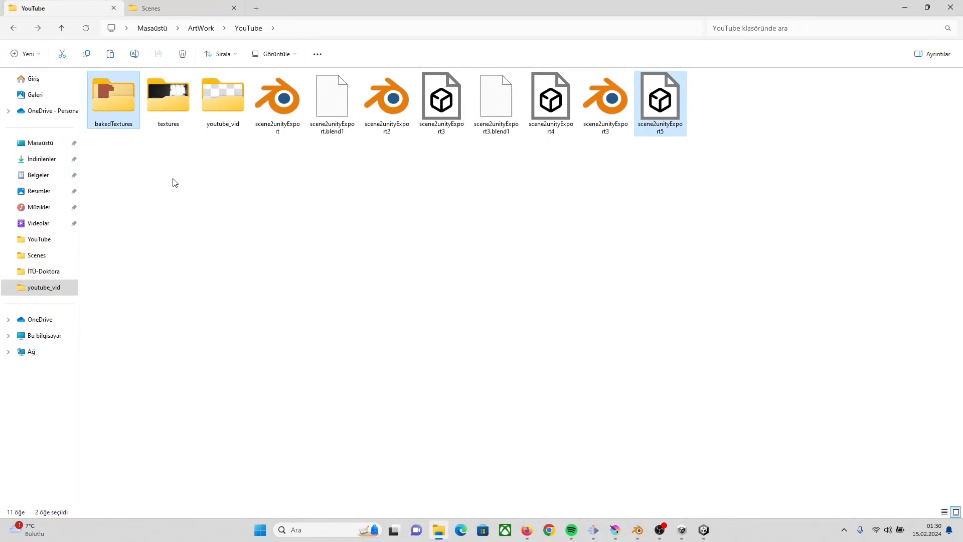
pyautogui.click(201, 8)
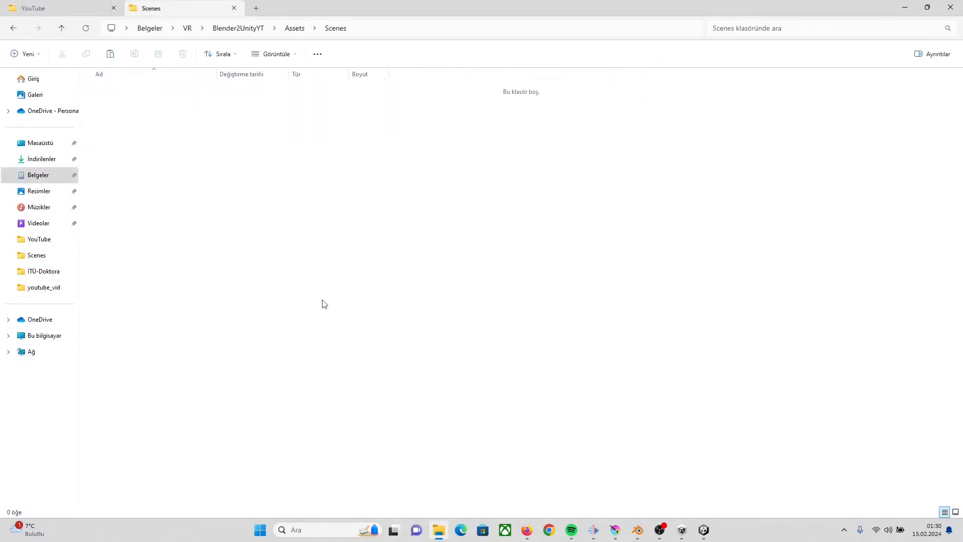
pyautogui.hotkey('ctrl', 'v')
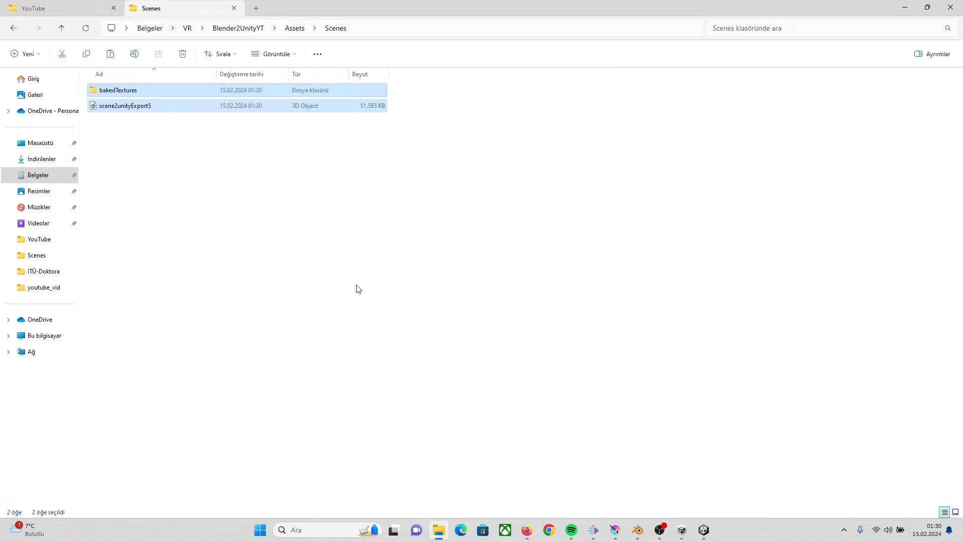
# Step: Switch to Unity, delete the scene2unityExport4 object with its missing prefab, and place the scene2unityExport5 model in the scene
pyautogui.click(704, 529)
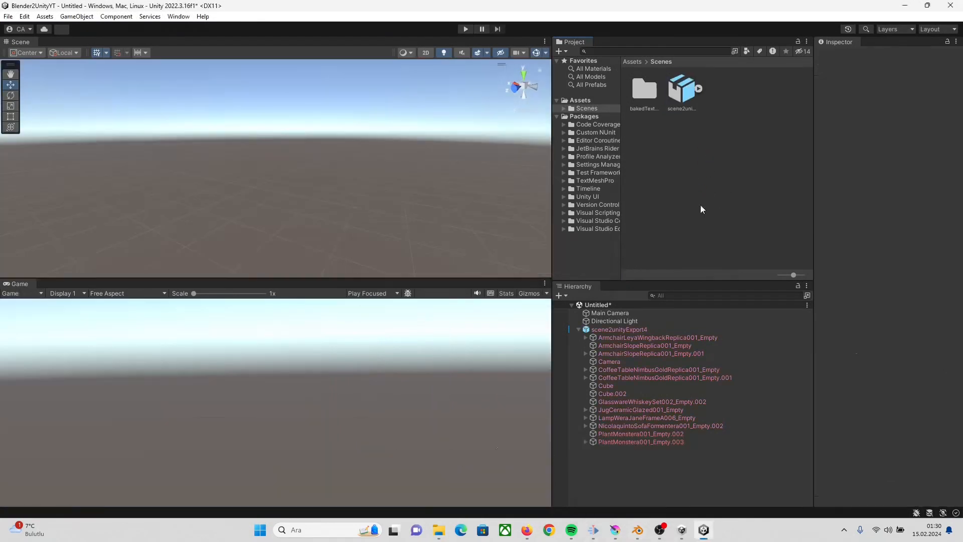
pyautogui.click(625, 330)
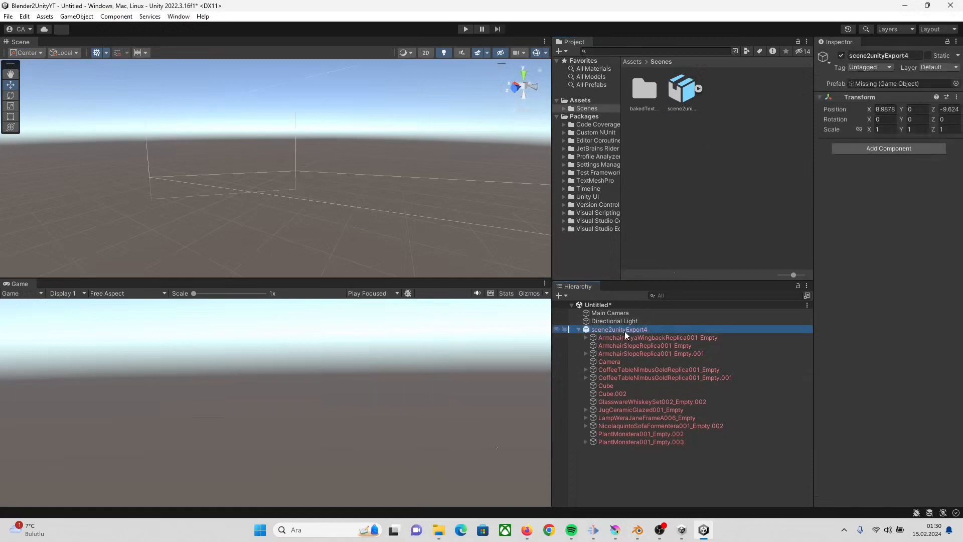
pyautogui.press('Delete')
pyautogui.moveTo(682, 88); pyautogui.dragTo(256, 190)
# Step: Expand the scene2unityExport5 hierarchy and delete its imported Light object
pyautogui.click(580, 330)
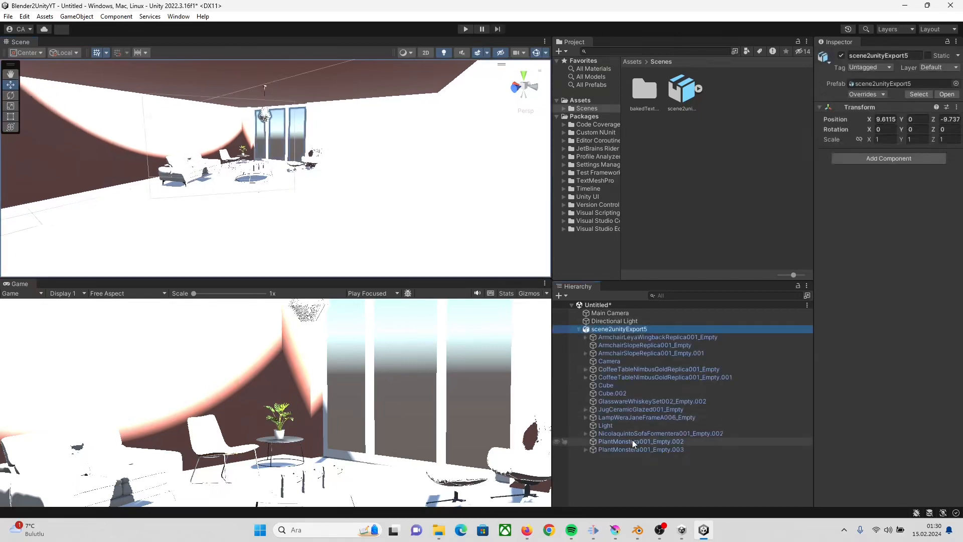
pyautogui.click(607, 425)
pyautogui.press('Delete')
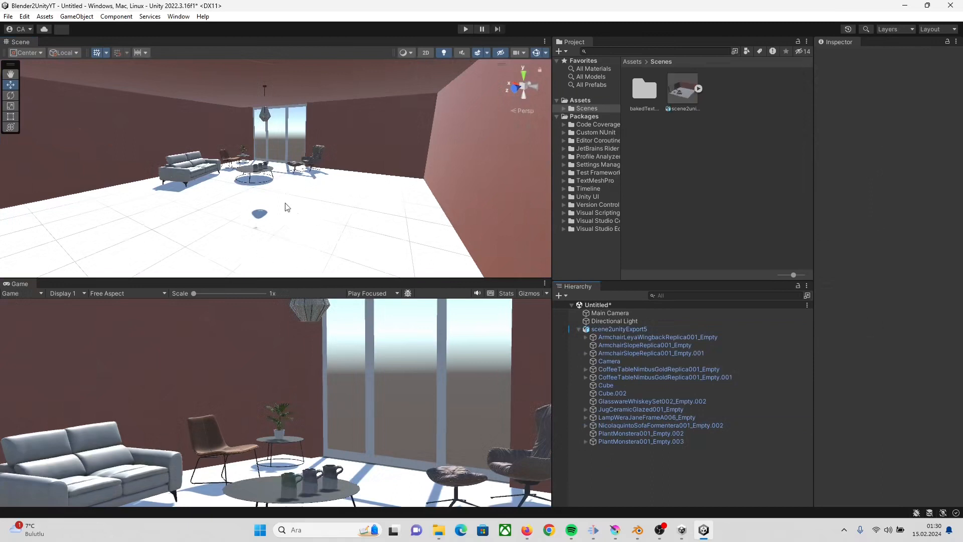
# Step: Inspect the imported sofa, slope armchair, monstera plant and small coffee table up close in the scene
pyautogui.scroll(5, 287, 207)
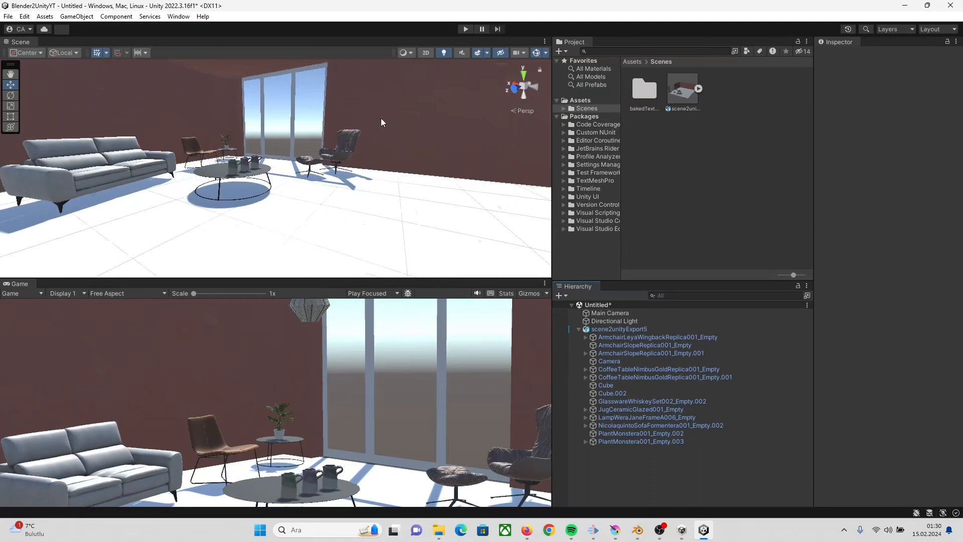
pyautogui.scroll(-1, 381, 176)
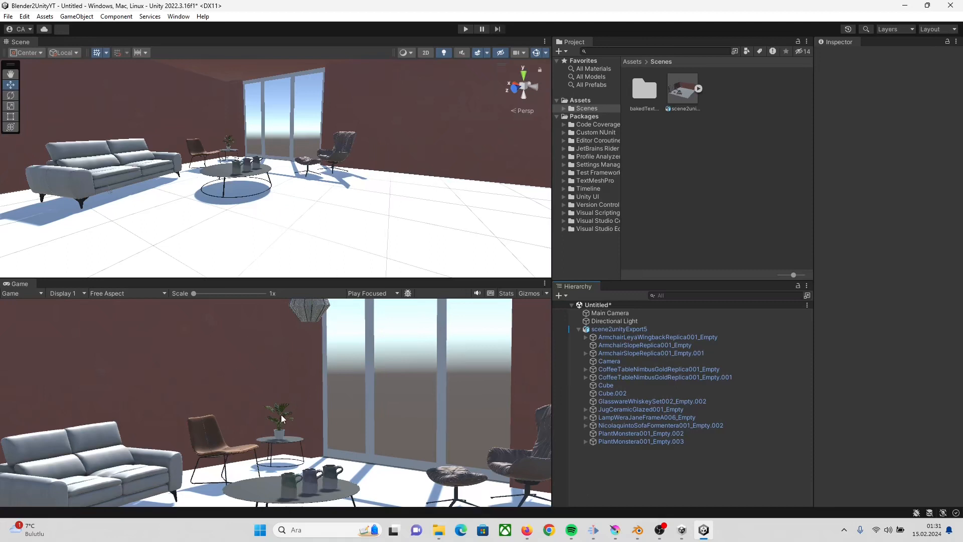
pyautogui.click(203, 155)
pyautogui.click(133, 167)
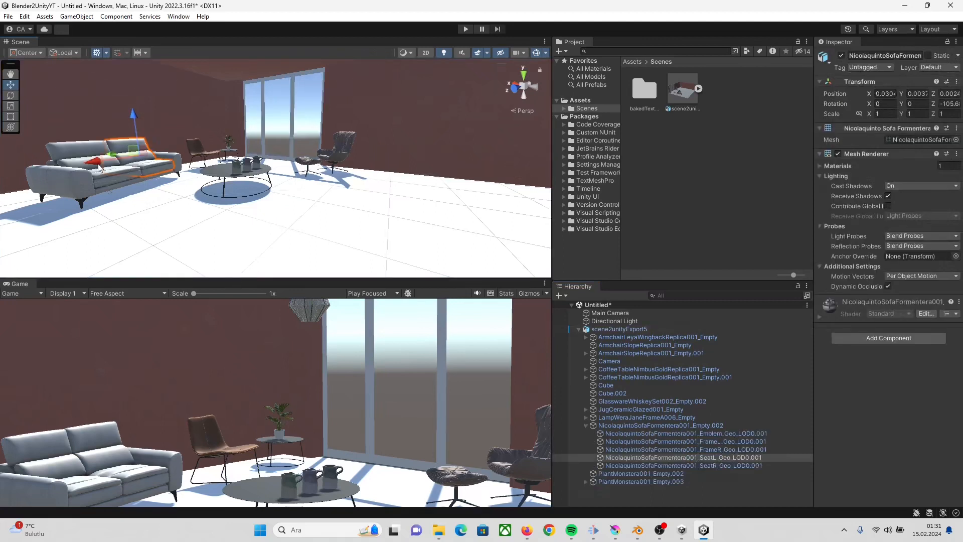
pyautogui.click(84, 162)
pyautogui.click(82, 162)
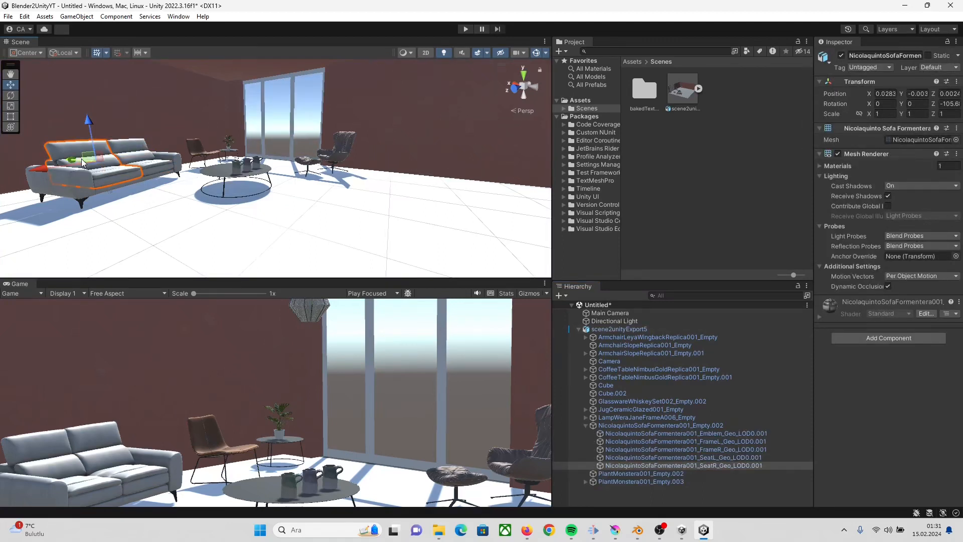
pyautogui.press('f')
pyautogui.keyDown('alt'); pyautogui.moveTo(383, 176); pyautogui.dragTo(365, 159); pyautogui.keyUp('alt')
pyautogui.click(368, 160)
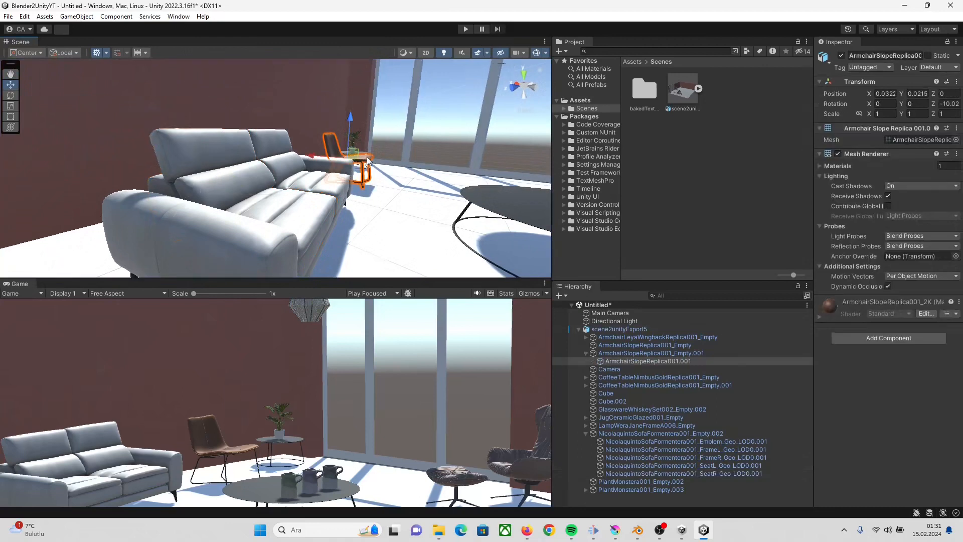
pyautogui.press('f')
pyautogui.keyDown('alt'); pyautogui.moveTo(399, 161); pyautogui.dragTo(378, 180); pyautogui.keyUp('alt')
pyautogui.click(339, 128)
pyautogui.click(339, 127)
pyautogui.press('f')
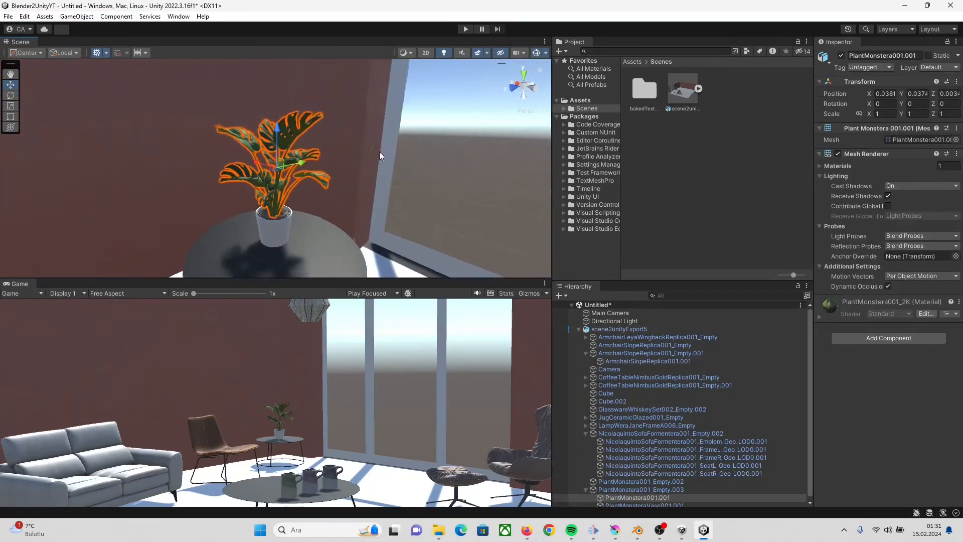
pyautogui.click(380, 156)
pyautogui.click(344, 242)
pyautogui.press('f')
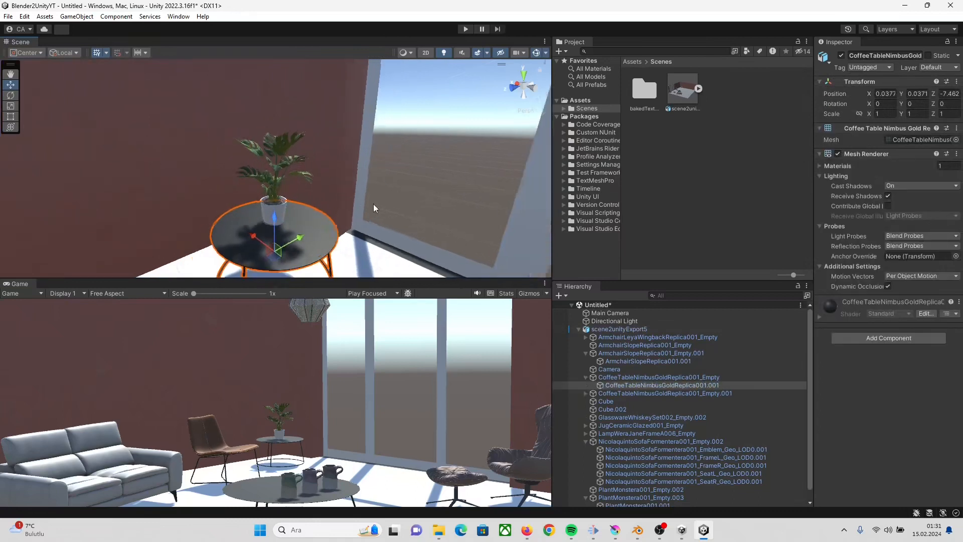
# Step: Inspect the ceramic jugs on the large coffee table, then view the wingback armchair and the rest of the room
pyautogui.moveTo(408, 208); pyautogui.dragTo(403, 143, button='middle')
pyautogui.keyDown('alt'); pyautogui.moveTo(402, 143); pyautogui.dragTo(299, 210); pyautogui.keyUp('alt')
pyautogui.moveTo(299, 210); pyautogui.dragTo(902, 218, button='right')
pyautogui.click(162, 157)
pyautogui.click(161, 160)
pyautogui.press('f')
pyautogui.moveTo(103, 150); pyautogui.dragTo(383, 178, button='right')
pyautogui.scroll(-1, 382, 176)
pyautogui.scroll(-12, 382, 176)
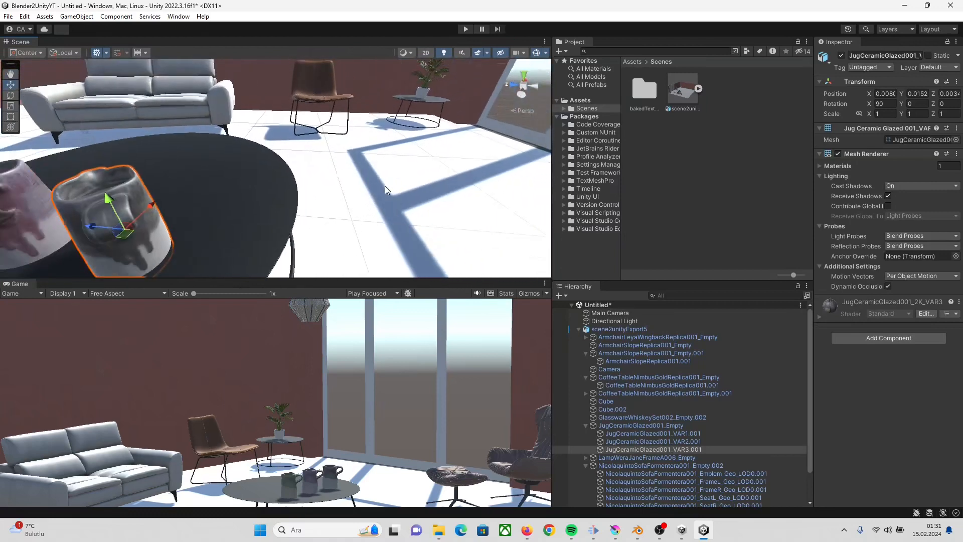
pyautogui.moveTo(265, 200); pyautogui.dragTo(301, 220, button='right')
pyautogui.click(39, 253)
pyautogui.moveTo(69, 233); pyautogui.dragTo(860, 232, button='right')
pyautogui.moveTo(429, 210); pyautogui.dragTo(456, 188, button='right')
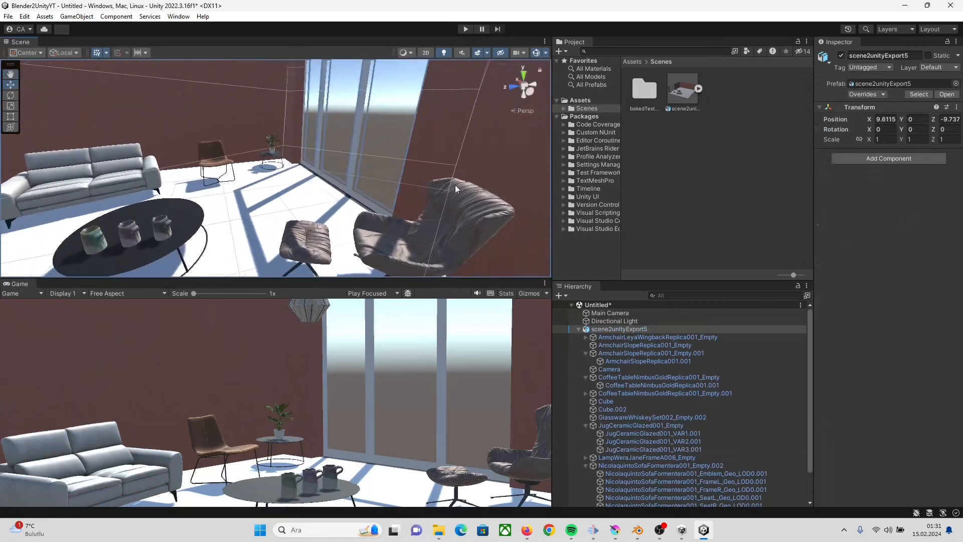
pyautogui.moveTo(308, 219); pyautogui.dragTo(350, 206, button='right')
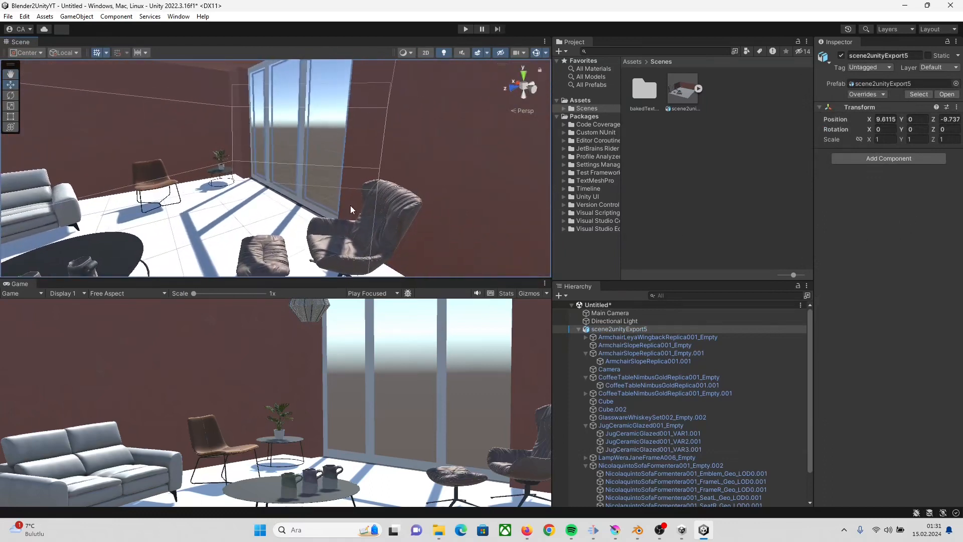
pyautogui.scroll(-4, 273, 220)
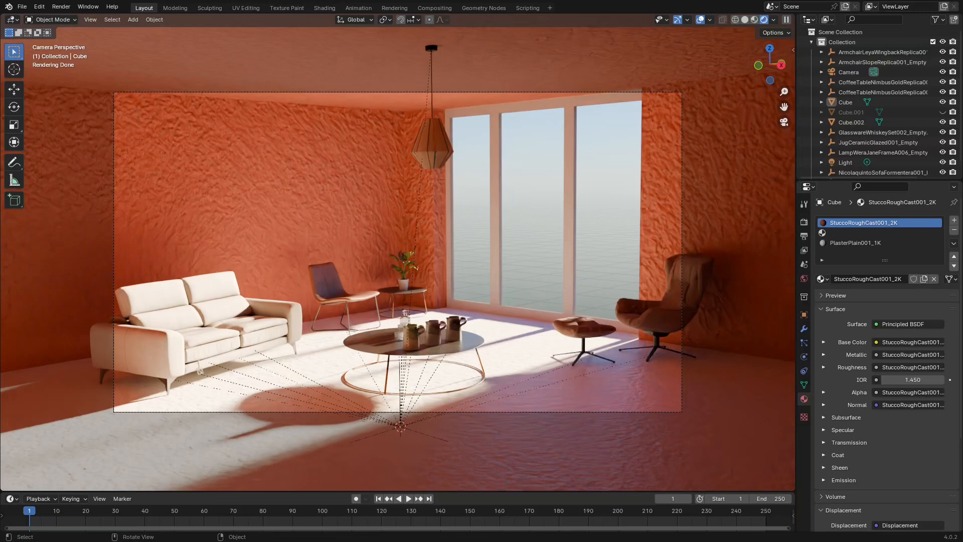
# Step: Try to unpack the Blender file's external resources
pyautogui.click(22, 7)
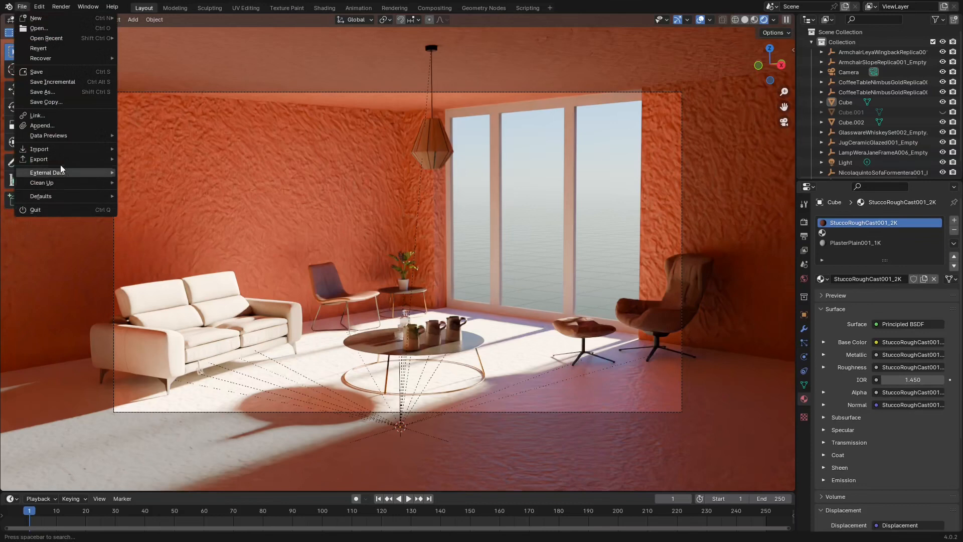
pyautogui.moveTo(64, 177)
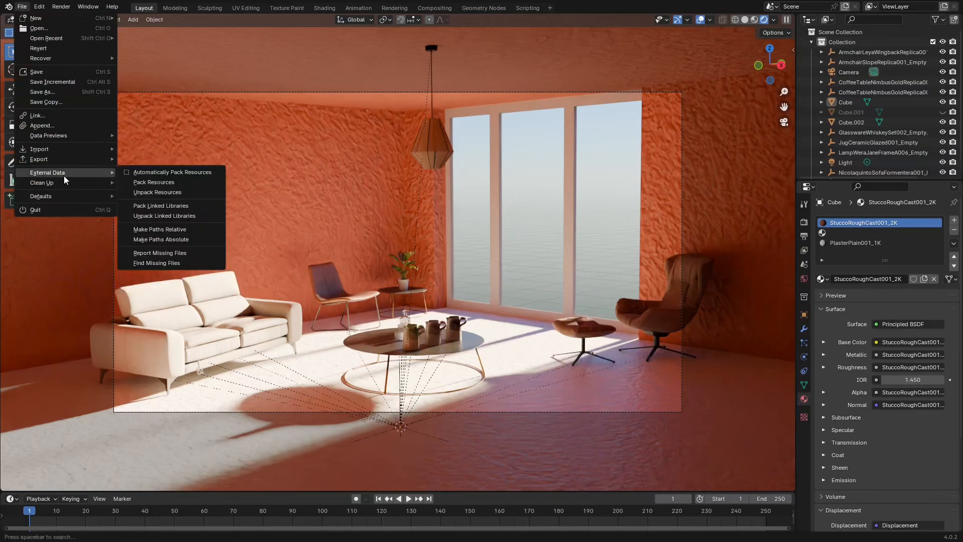
pyautogui.click(146, 195)
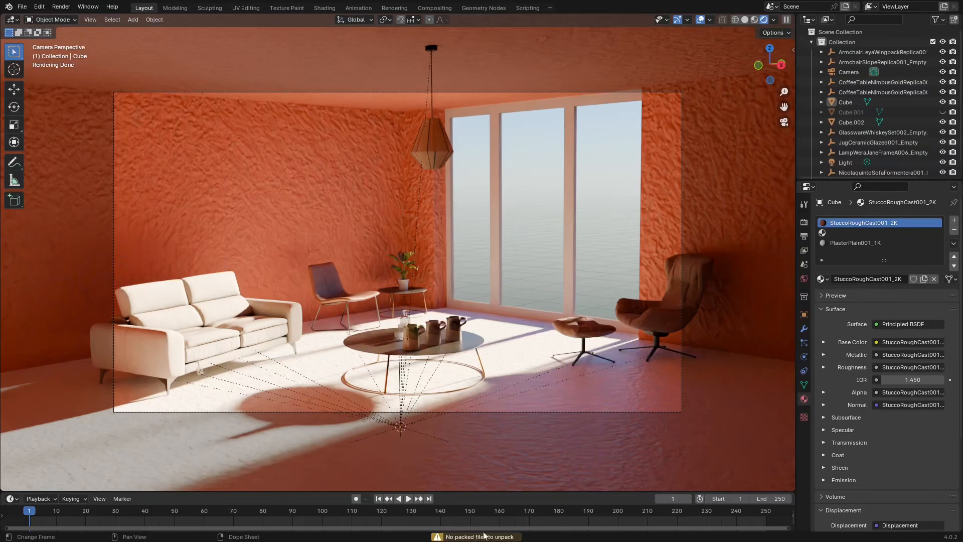
# Step: Pack all external resources, including the textures, into the Blender file
pyautogui.click(21, 7)
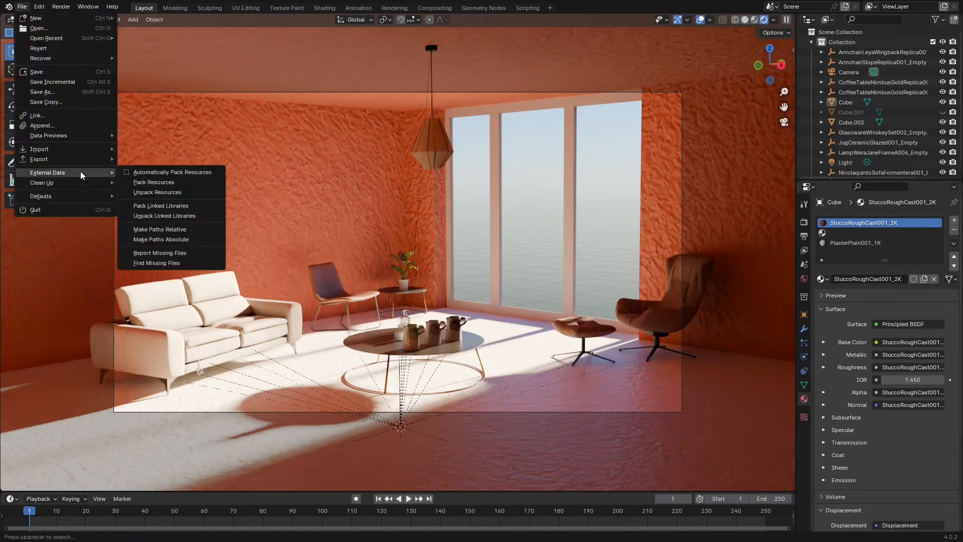
pyautogui.moveTo(75, 170)
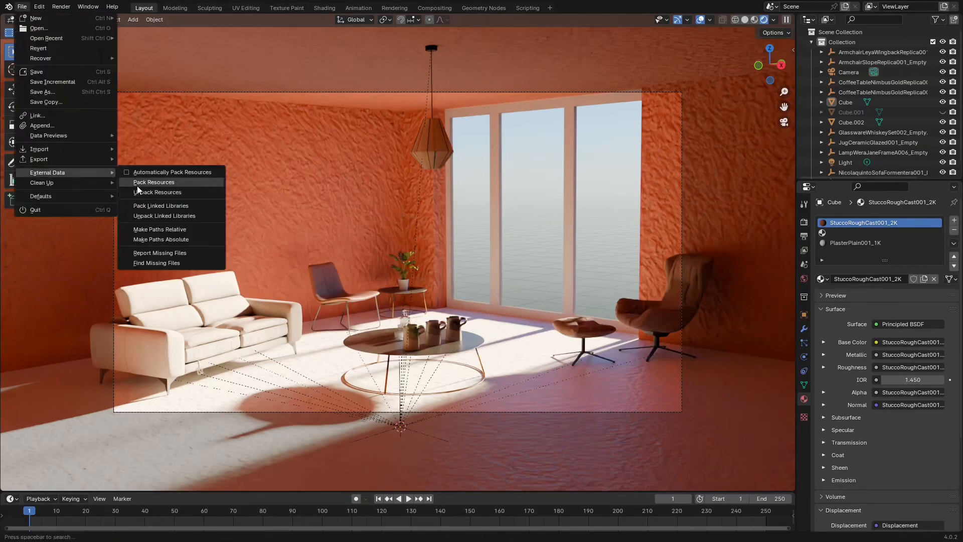
pyautogui.click(179, 183)
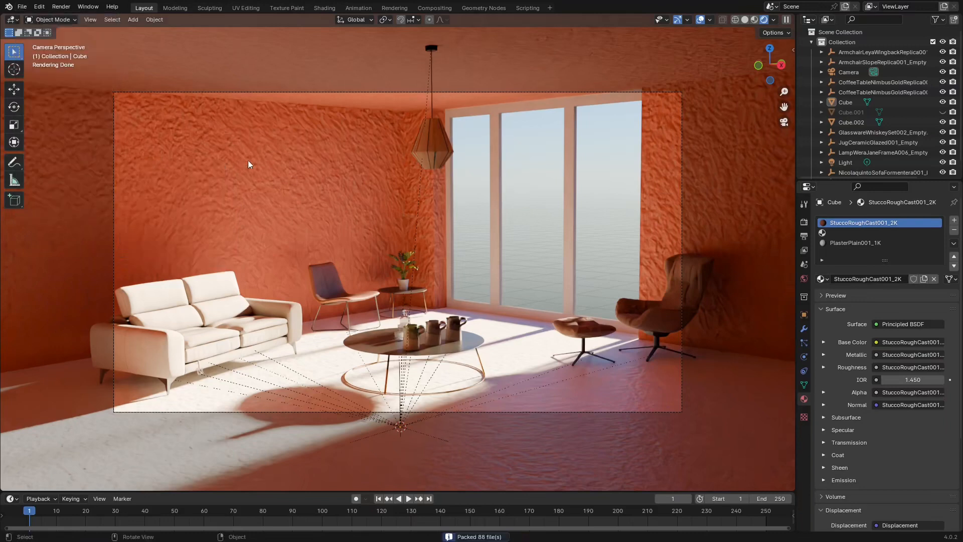
# Step: Unpack the packed resources with the option to use files in the current directory, creating them when necessary
pyautogui.click(22, 7)
pyautogui.moveTo(94, 168)
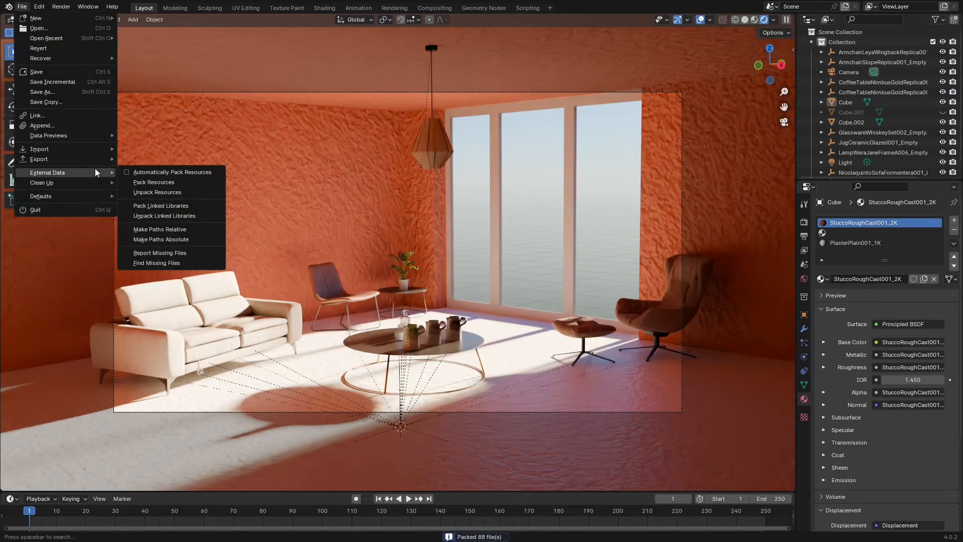
pyautogui.click(152, 193)
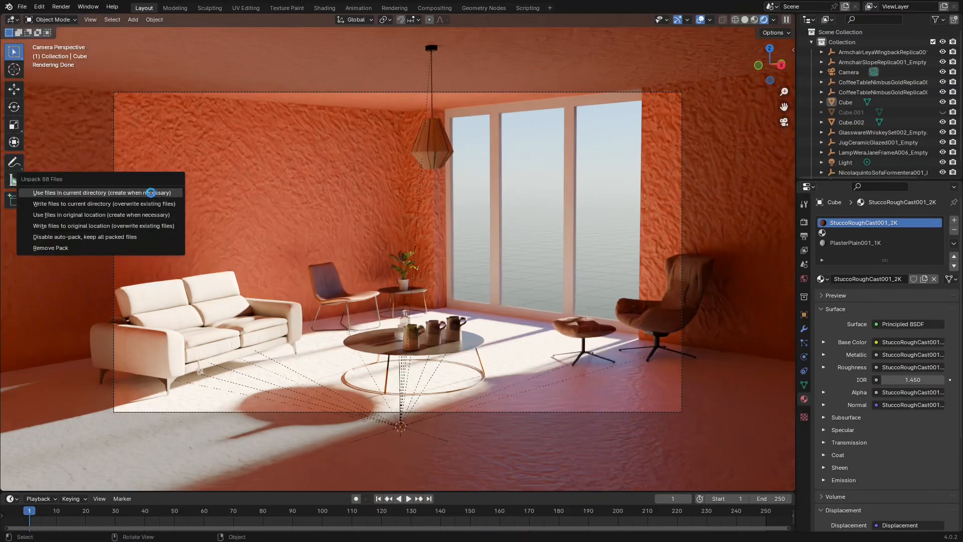
pyautogui.click(158, 189)
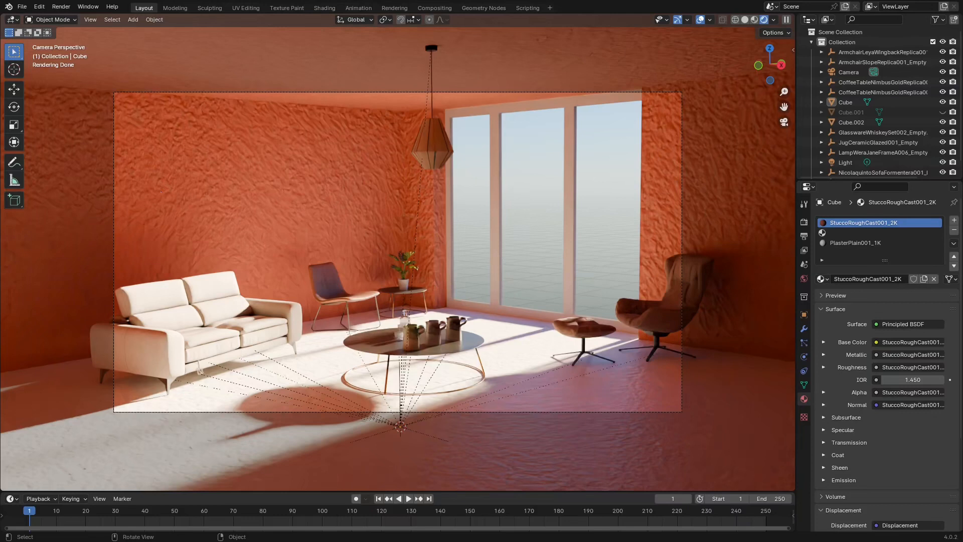
# Step: Switch to File Explorer and open the textures folder inside the YouTube folder to check the unpacked texture images
pyautogui.moveTo(0, 145); pyautogui.dragTo(335, 51)
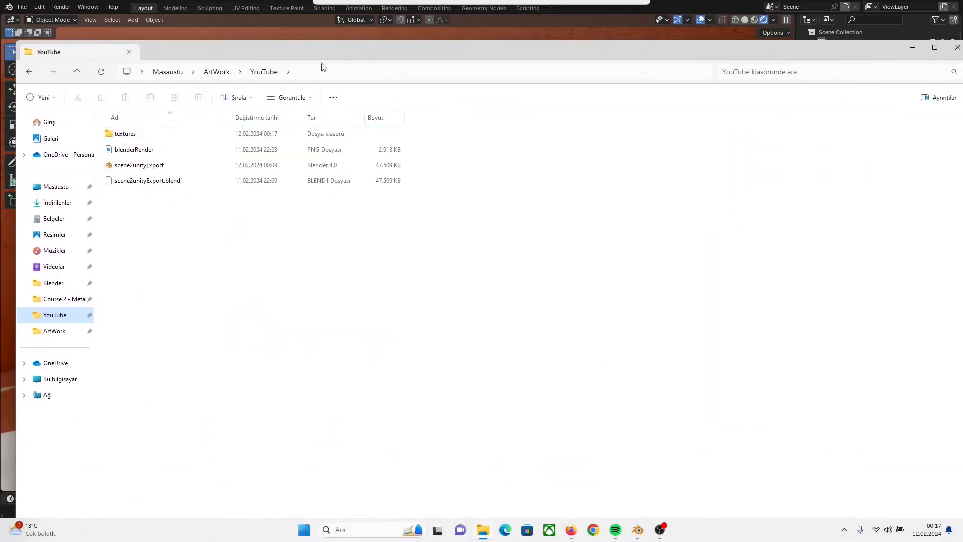
pyautogui.doubleClick(183, 139)
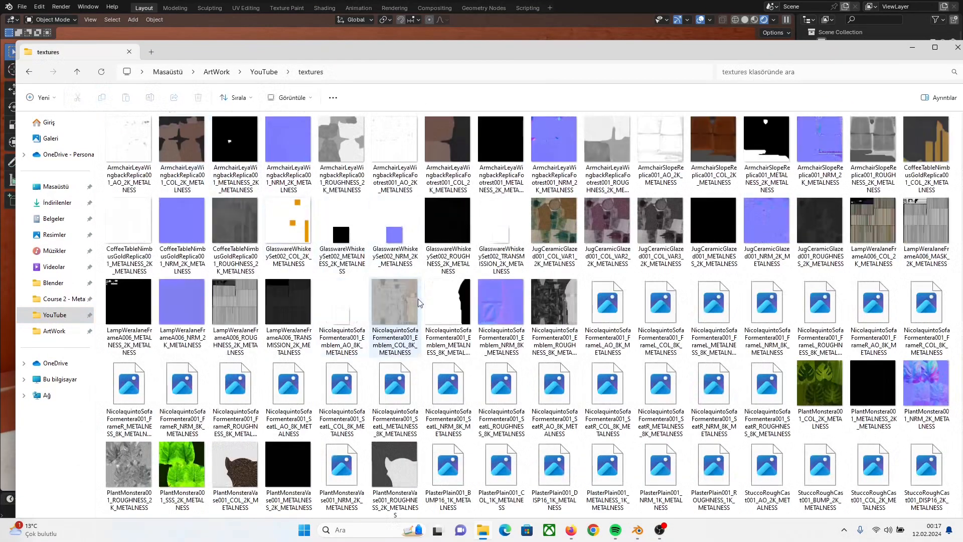